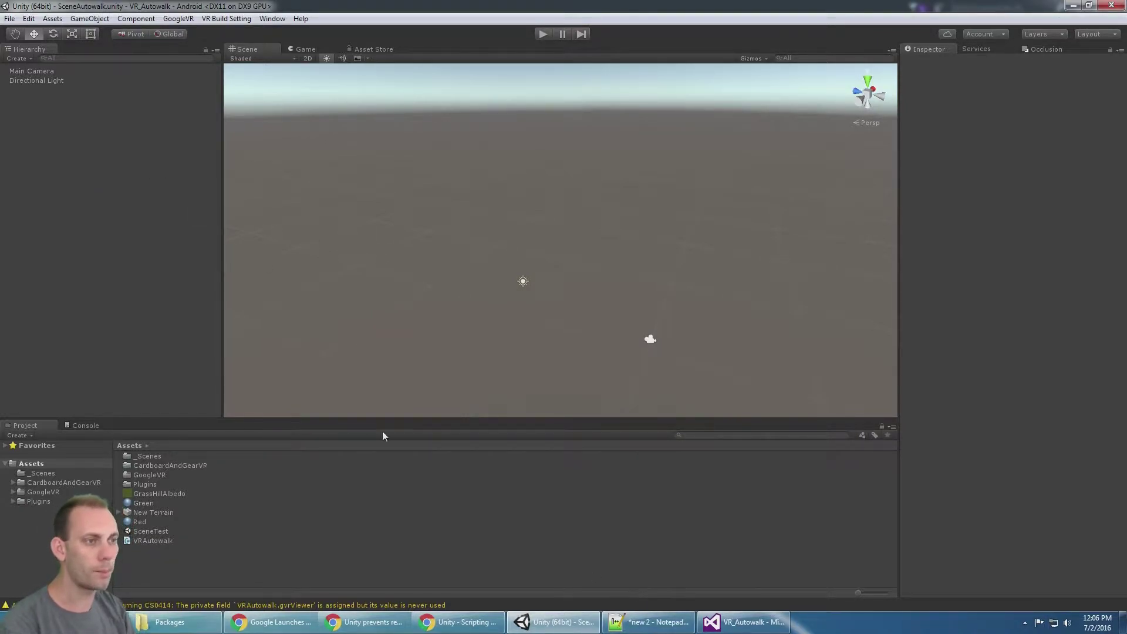
- Delete the Main Camera from the scene
right_click(34, 125)
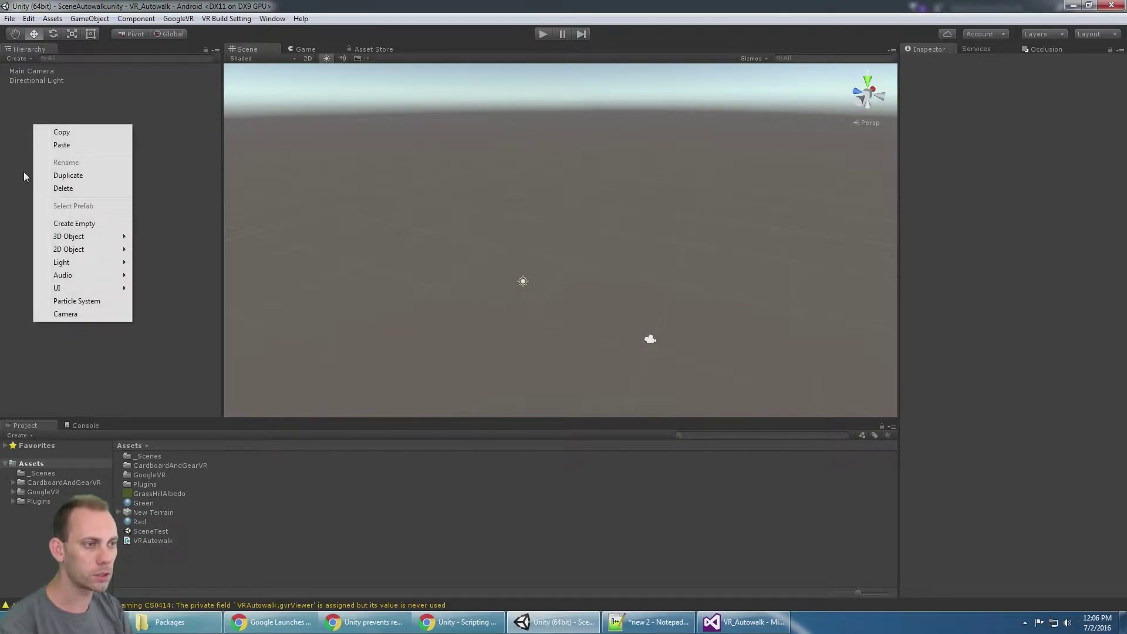
left_click(39, 70)
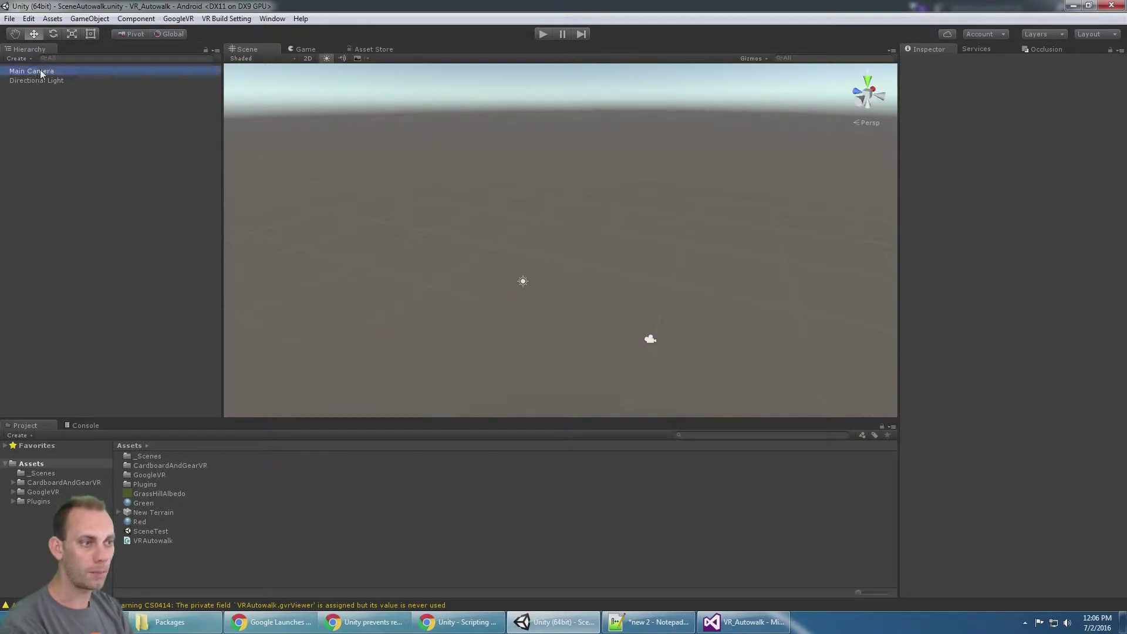
key("Delete")
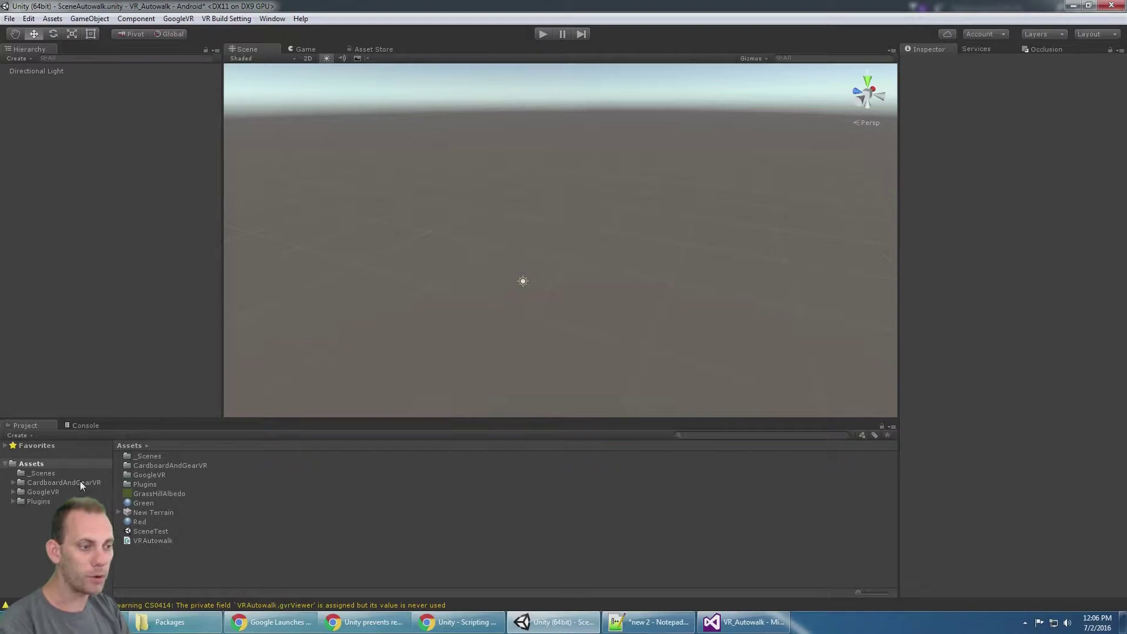
- Add the GvrMain prefab from GoogleVR/Prefabs to the scene and reset its position to the origin
left_click(78, 481)
left_click(55, 491)
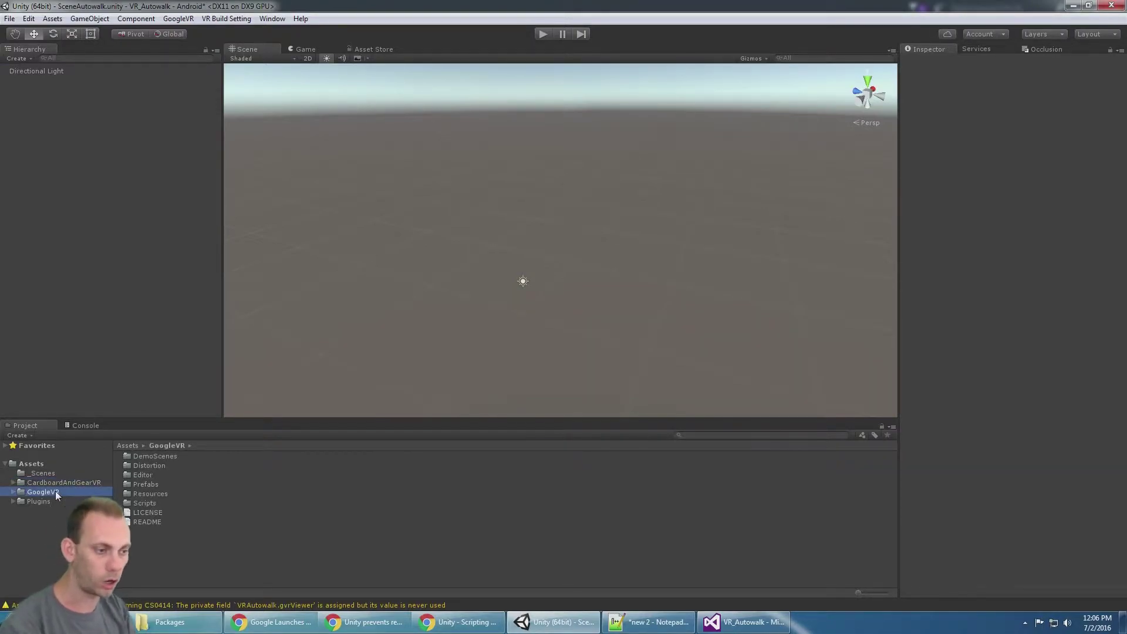
double_click(55, 490)
left_click(150, 484)
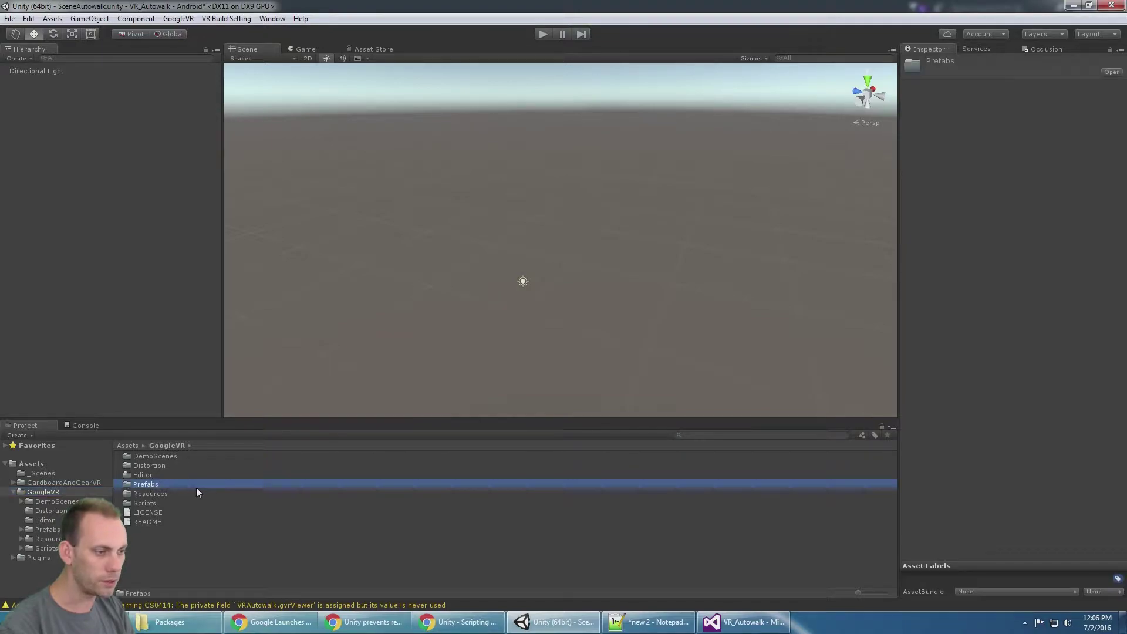
double_click(157, 485)
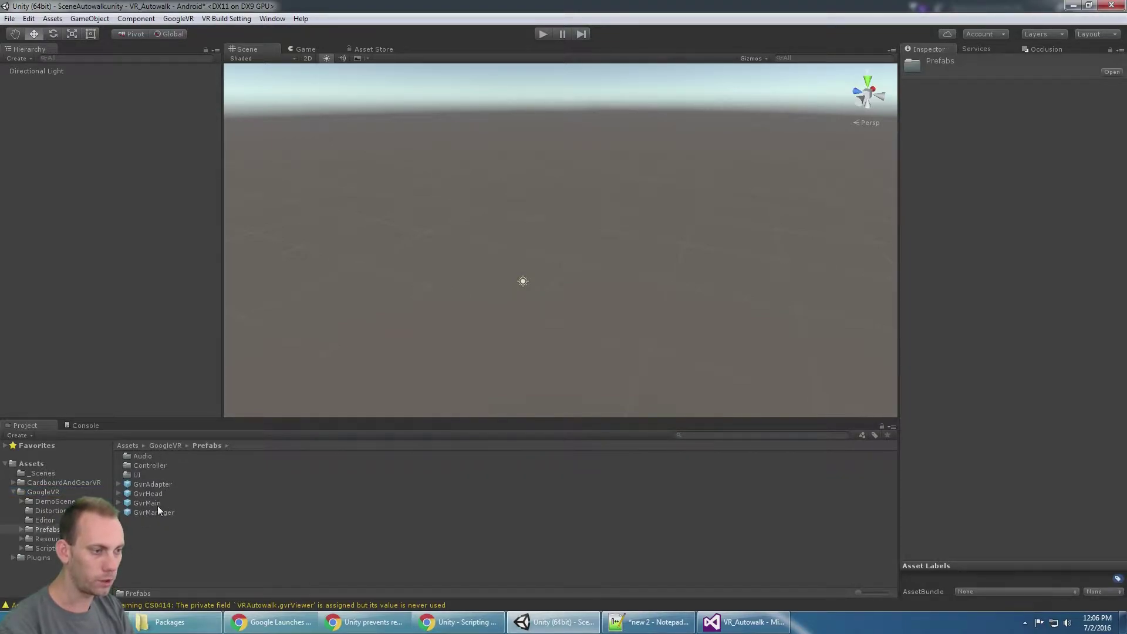
left_click_drag(155, 503, 550, 291)
left_click(1117, 96)
left_click(1059, 212)
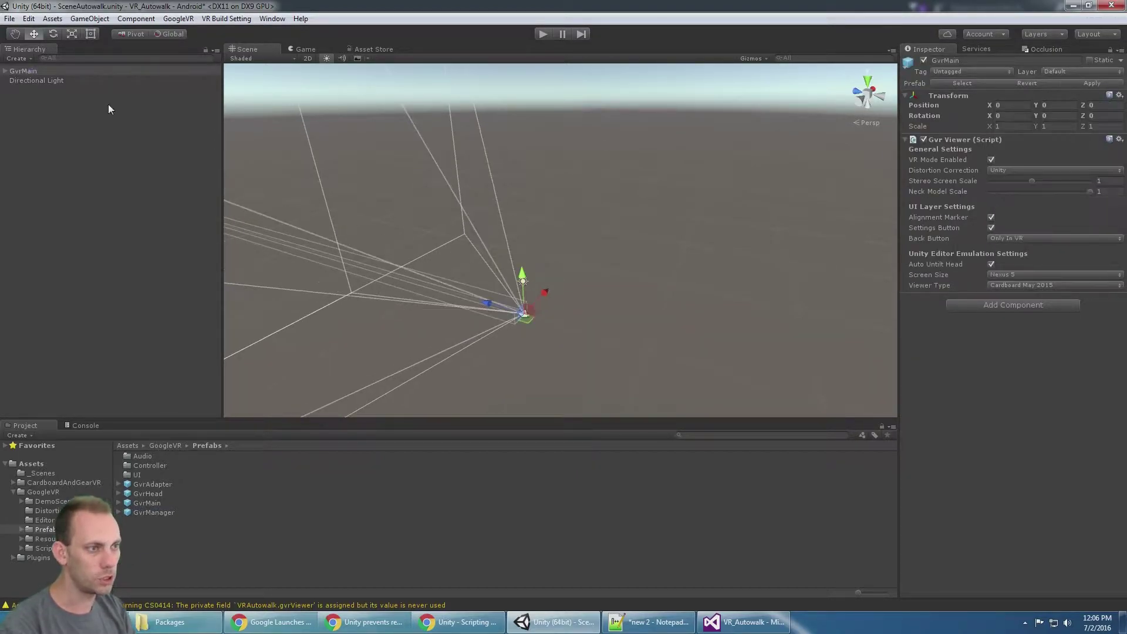
- Add a 3D Plane and reset its position to the origin
left_click(50, 157)
right_click(52, 158)
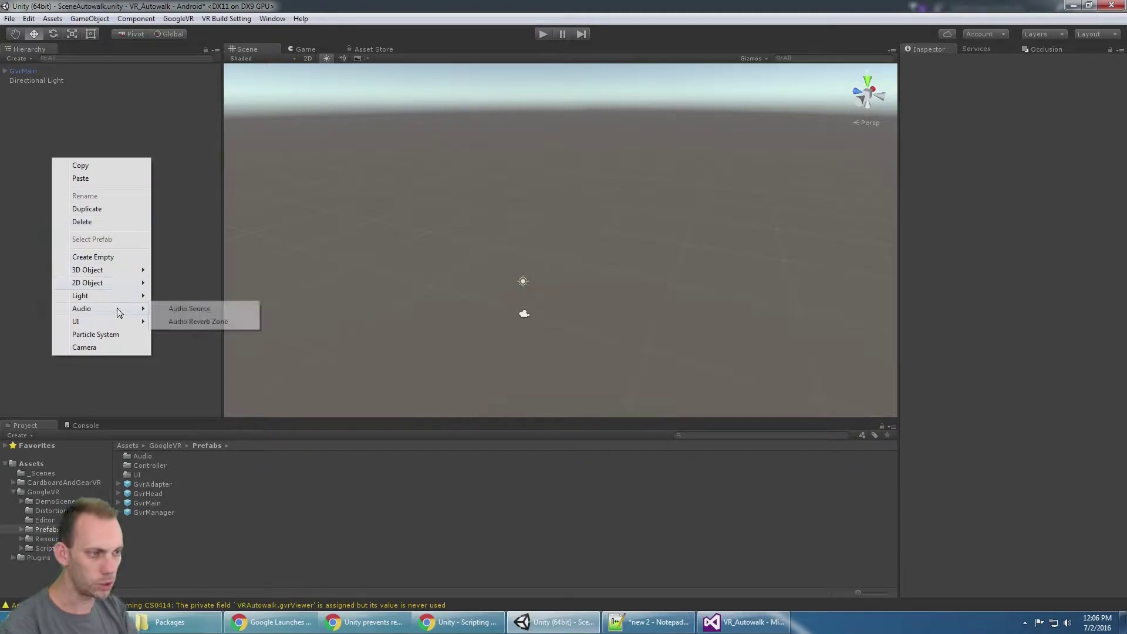
mouse_move(138, 270)
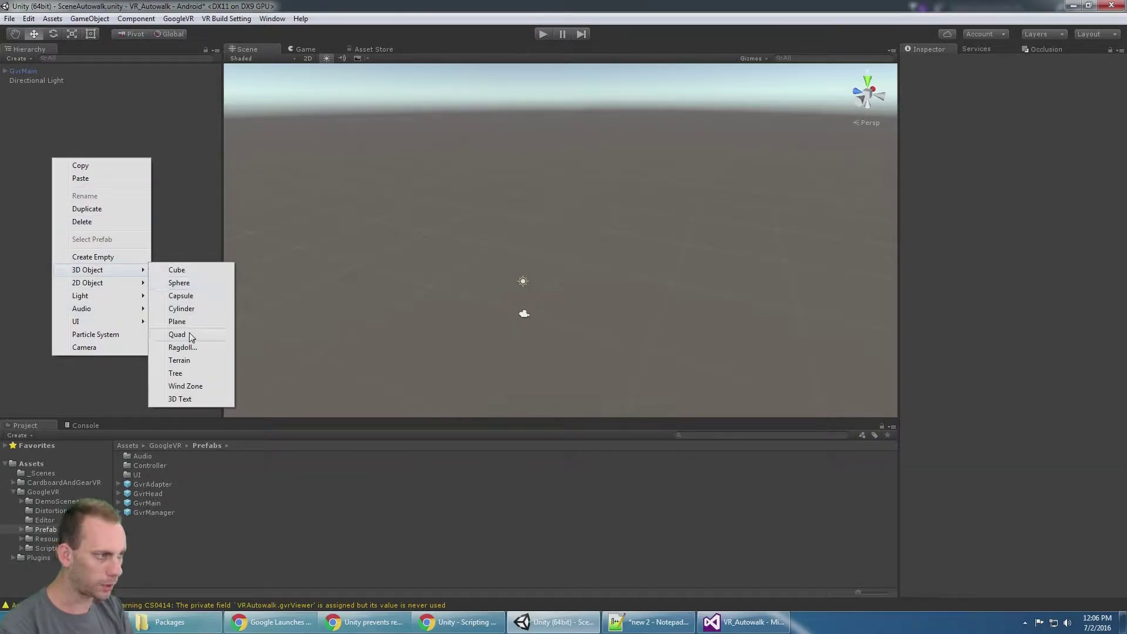
left_click(178, 321)
left_click(1119, 84)
left_click(1085, 179)
left_click_drag(552, 253, 643, 237, "alt")
scroll(542, 265, "up", 3)
scroll(603, 197, "up", 3)
middle_click_drag(603, 198, 631, 141)
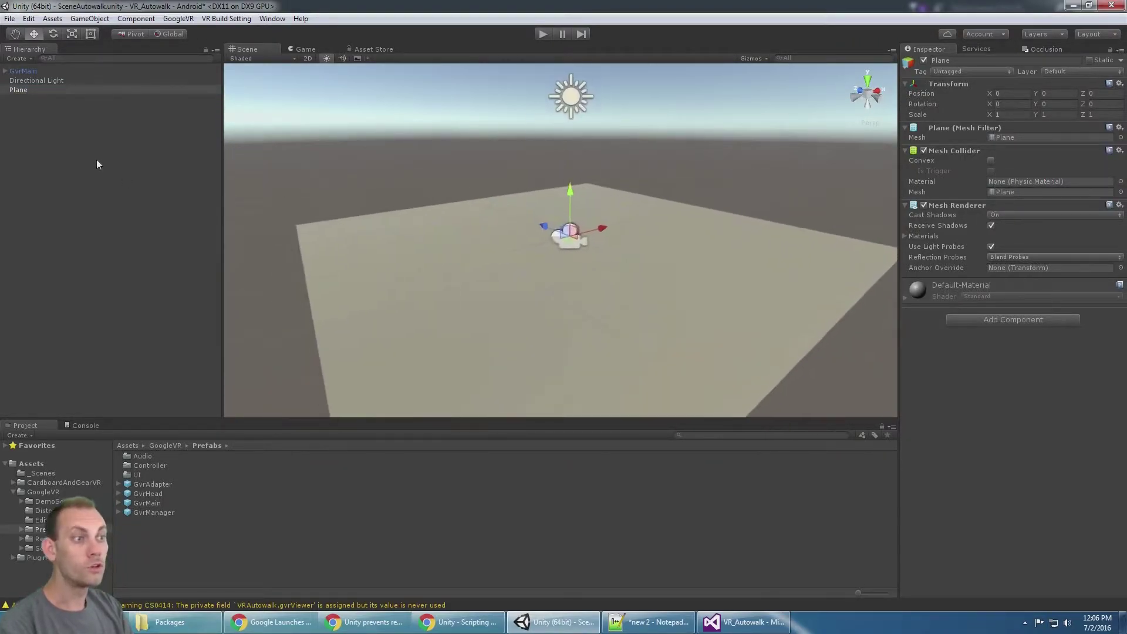
left_click(40, 114)
- Create an empty GameObject named VRMain and make GvrMain its child
right_click(31, 117)
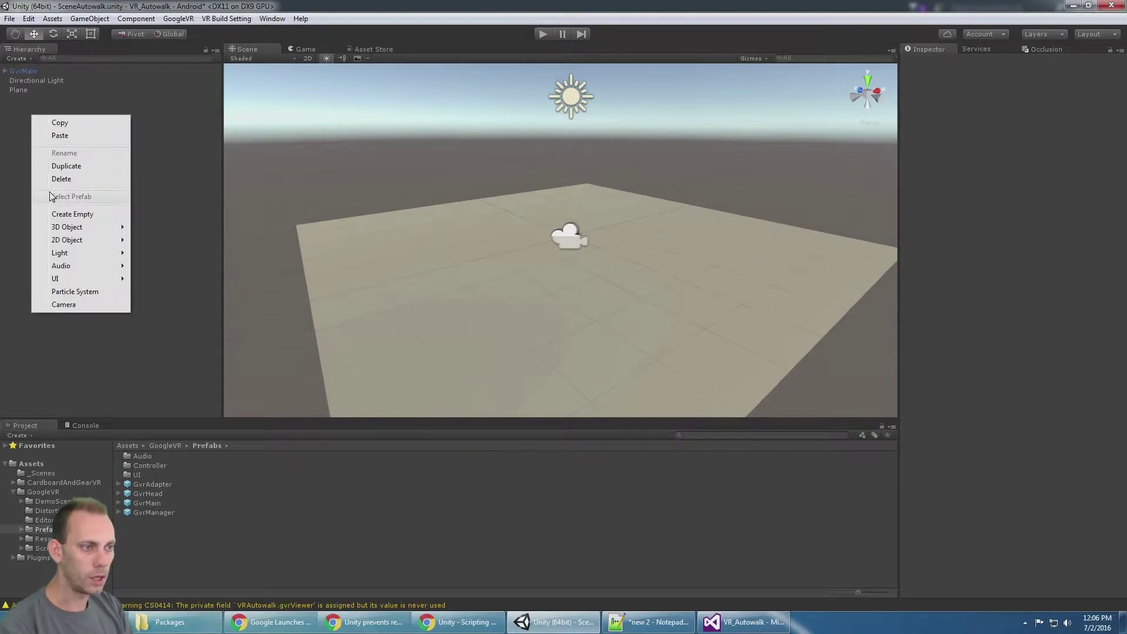
left_click(71, 214)
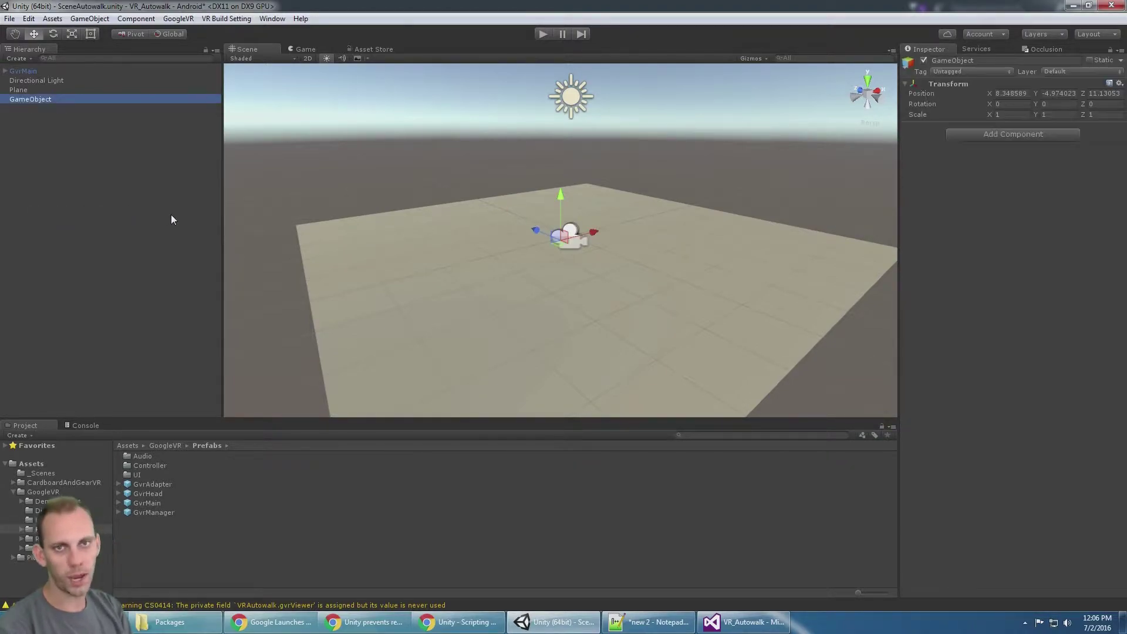
key("F2")
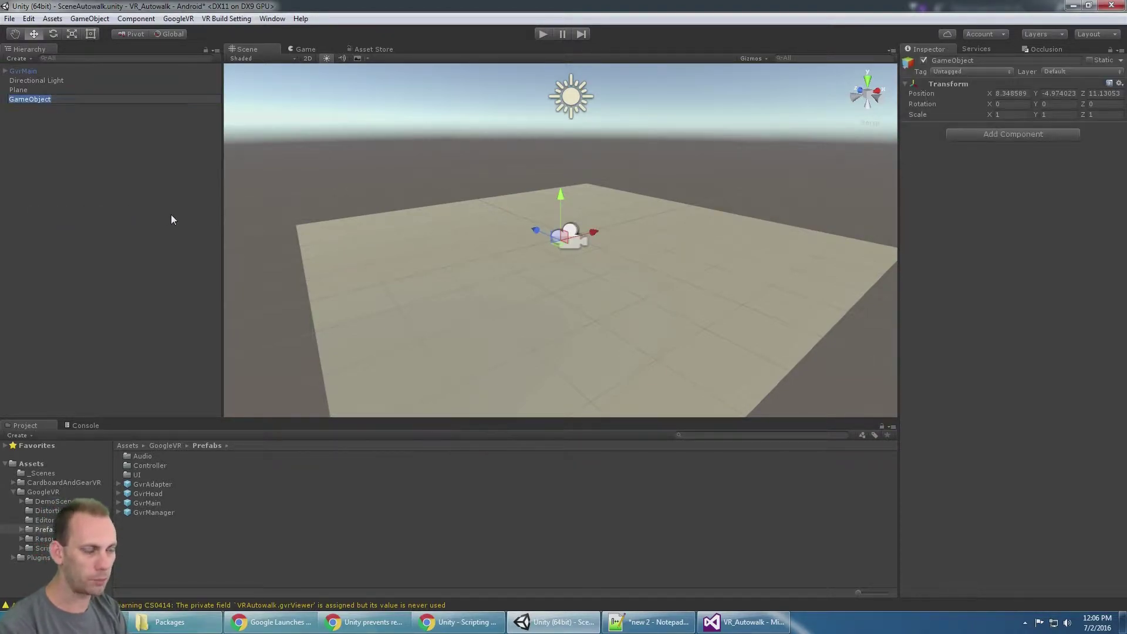
type("VRMain")
key("Return")
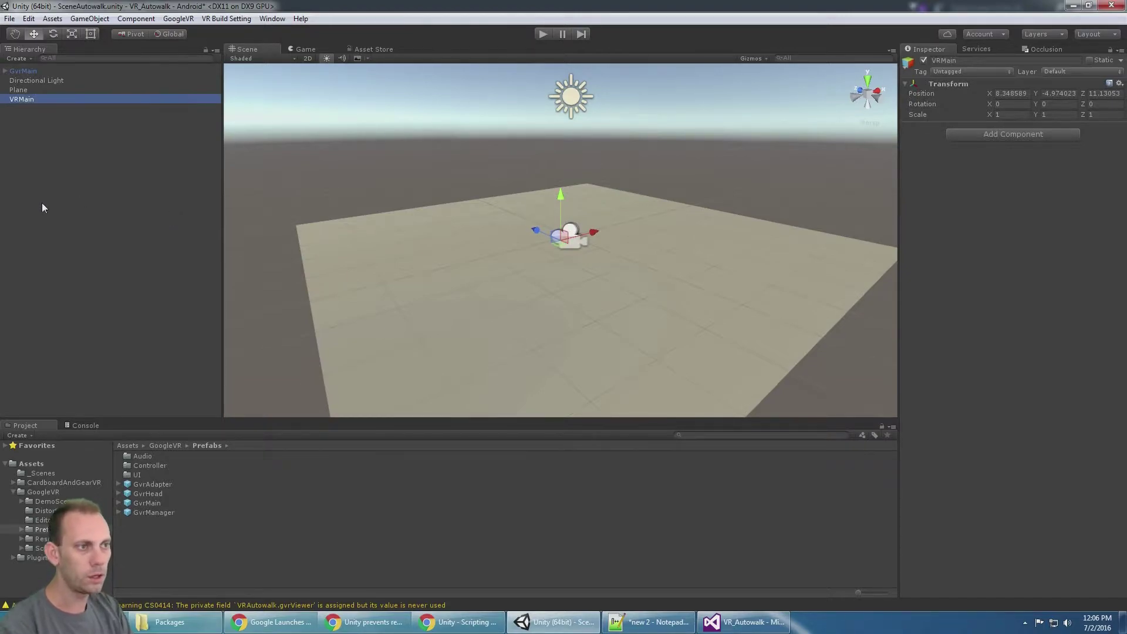
left_click_drag(23, 71, 35, 100)
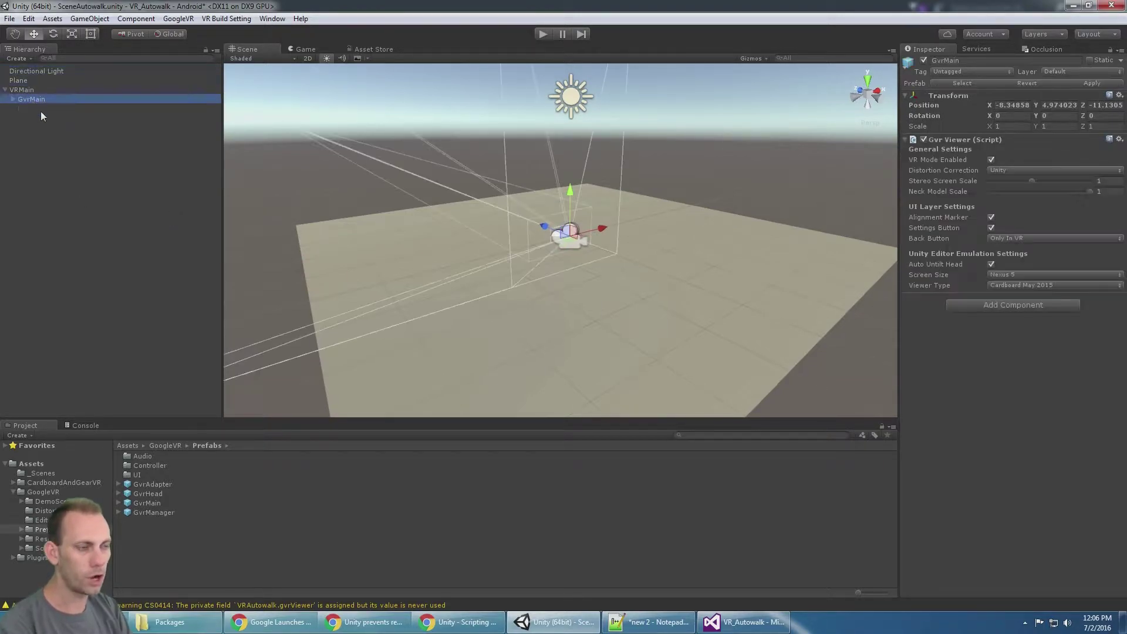
- Inspect GvrMain's children, the GvrMain, GvrAdapter and GvrHead prefabs, and the VR build options
key("Right")
key("Right")
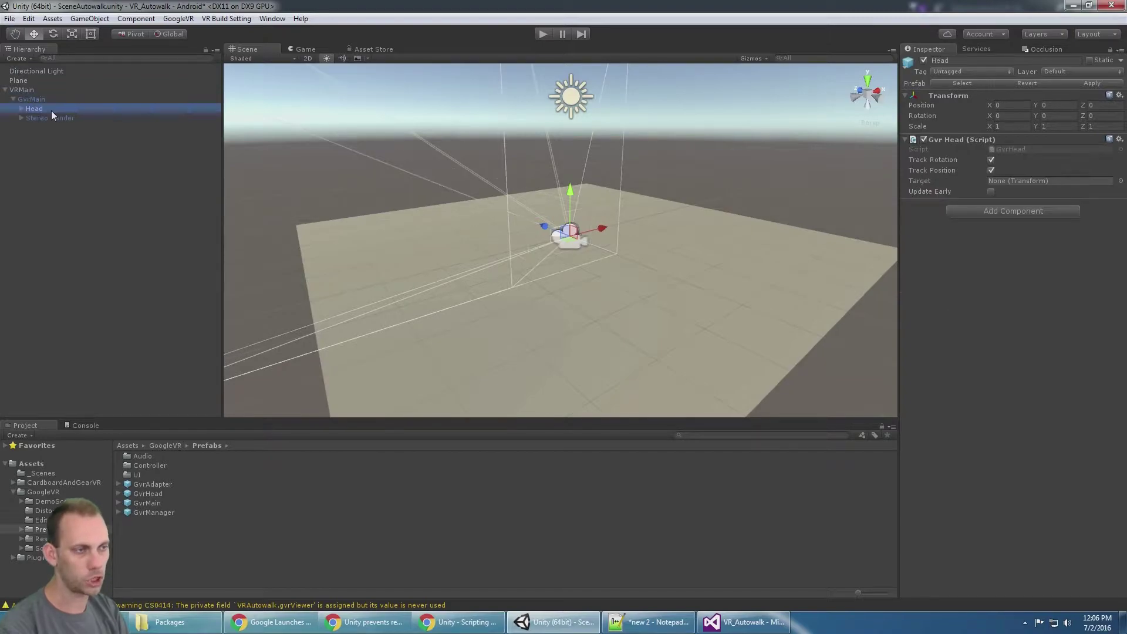
key("Up")
key("Up")
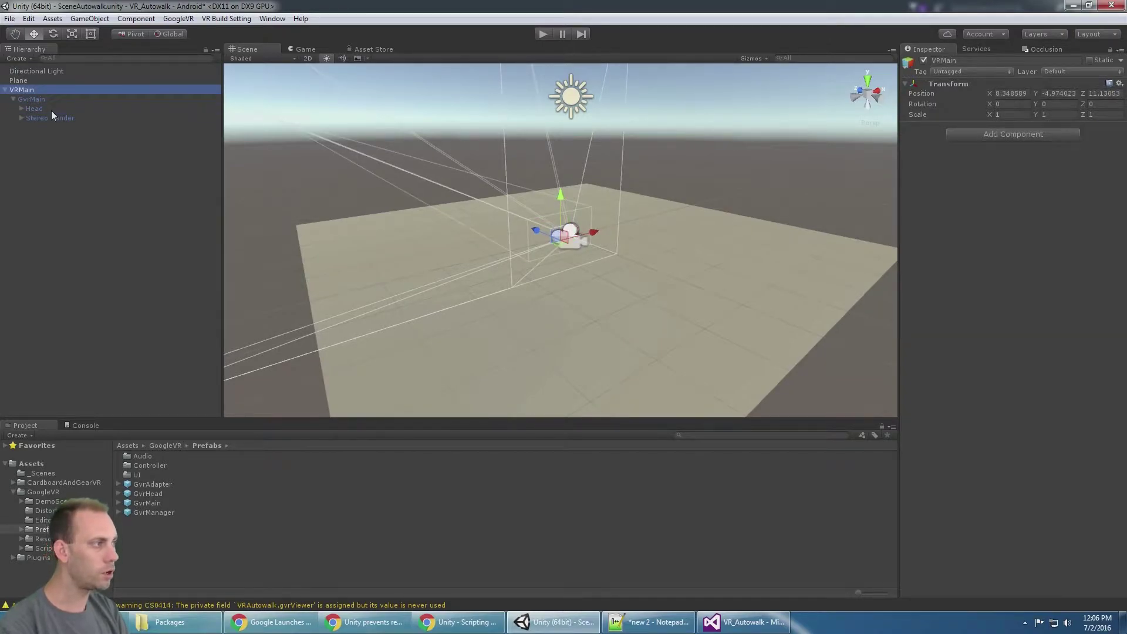
key("Down")
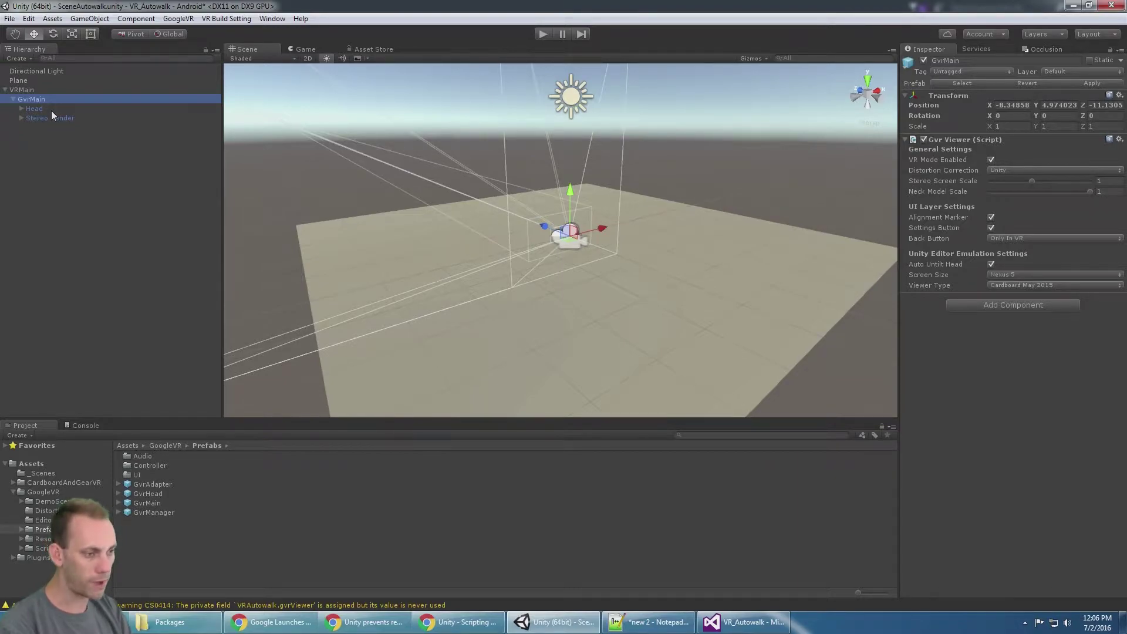
left_click(165, 505)
left_click(167, 488)
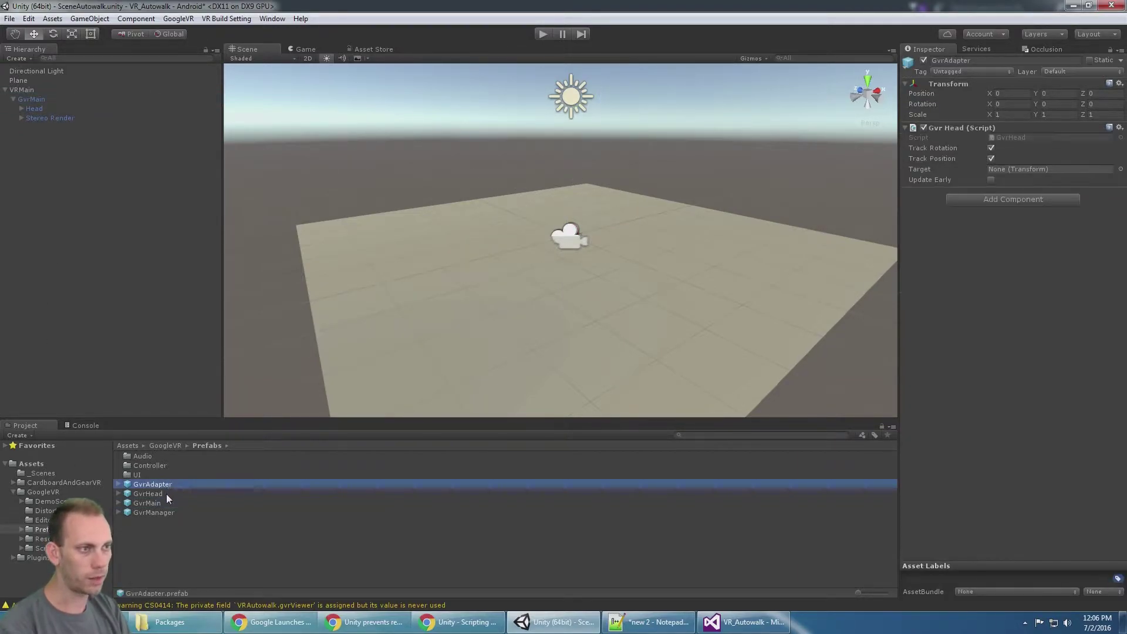
left_click(166, 494)
left_click(59, 82)
left_click(57, 91)
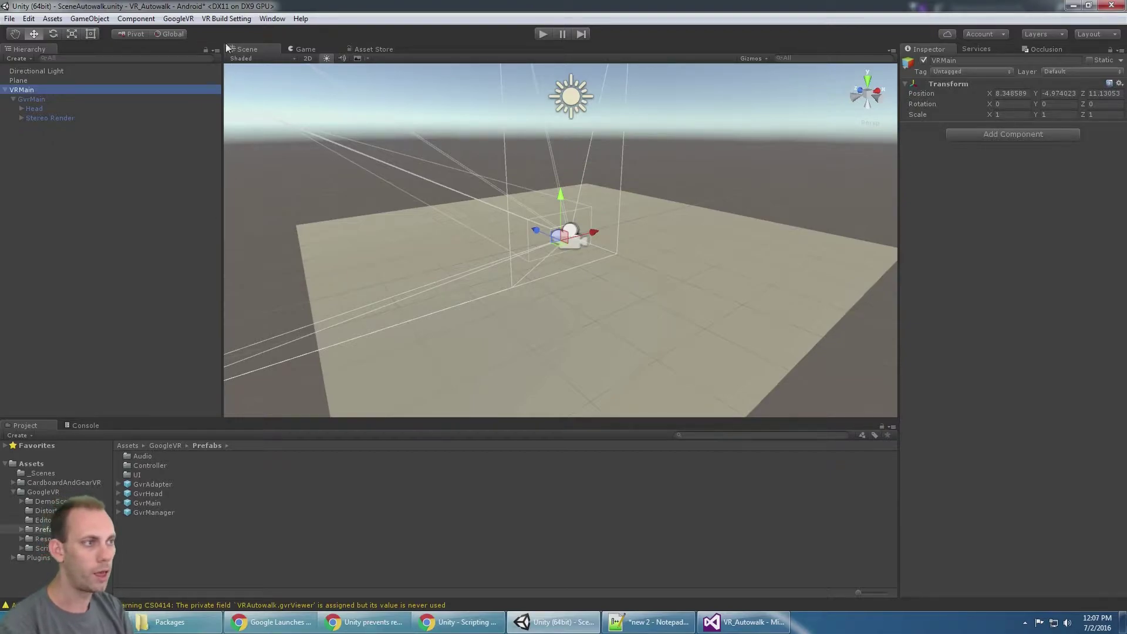
left_click(230, 19)
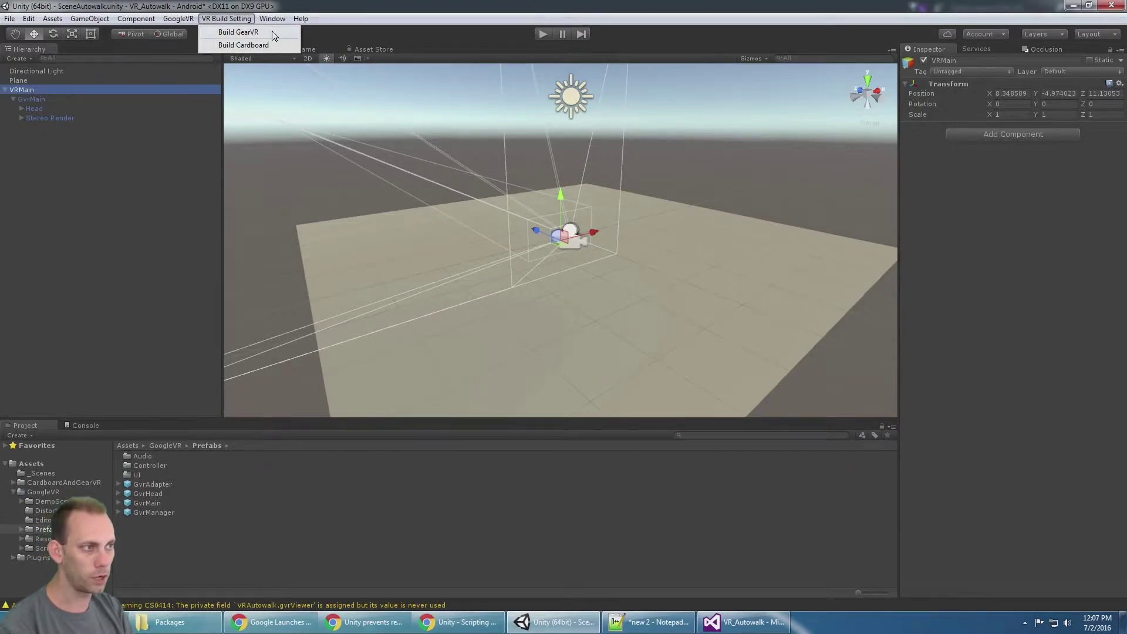
left_click(271, 45)
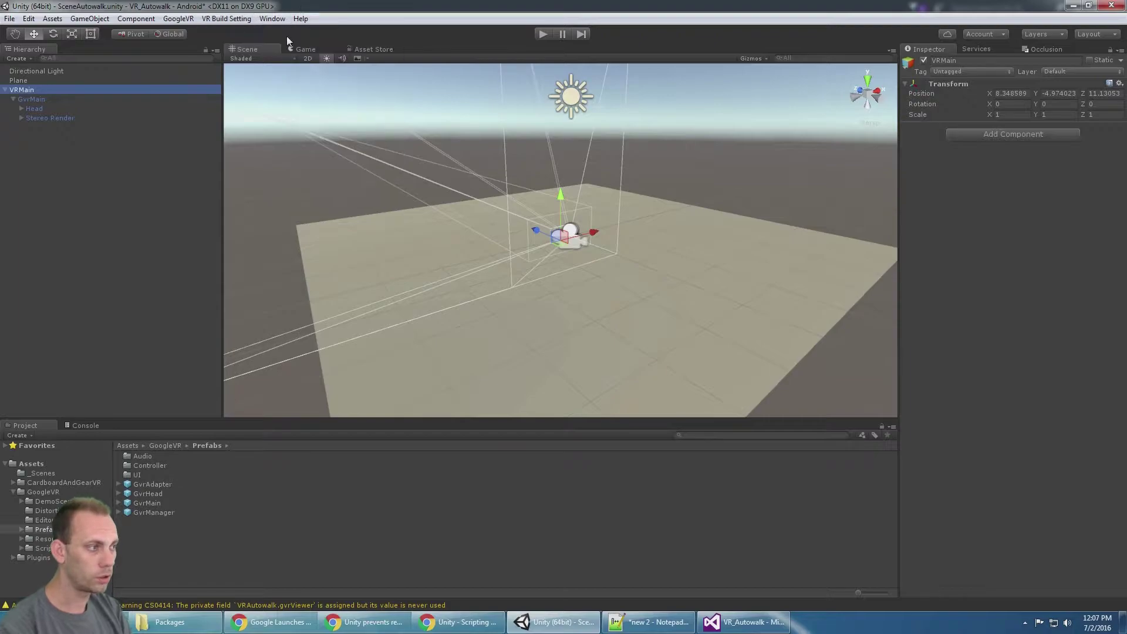
left_click(41, 99)
- Save the scene and add a Character Controller component to VRMain
key("ctrl+s")
left_click(37, 89)
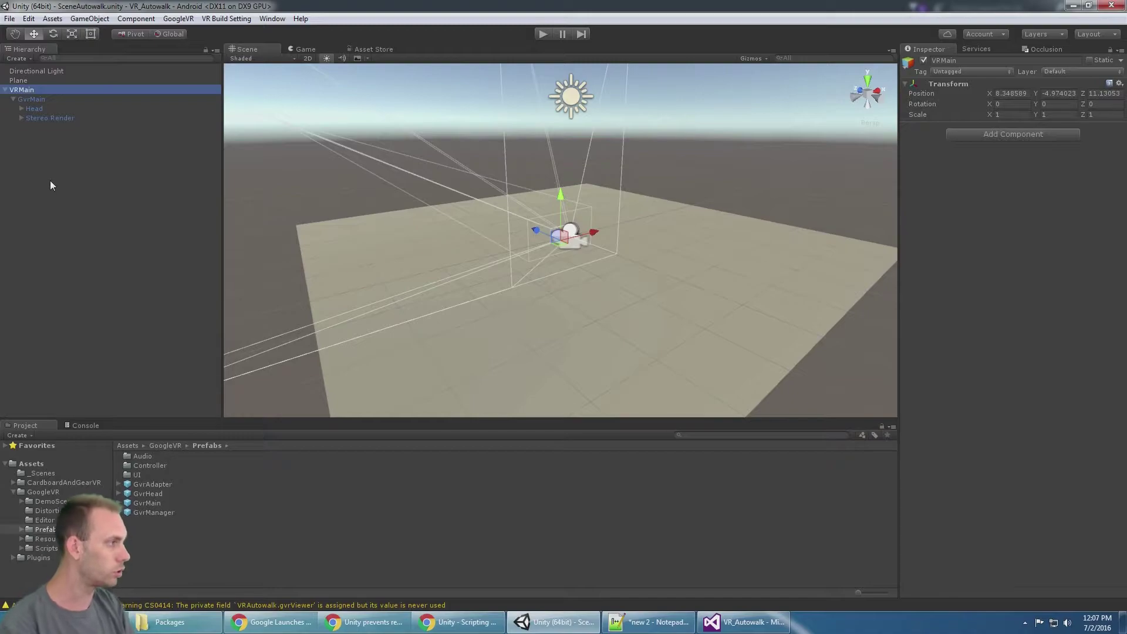
left_click(999, 132)
type("character")
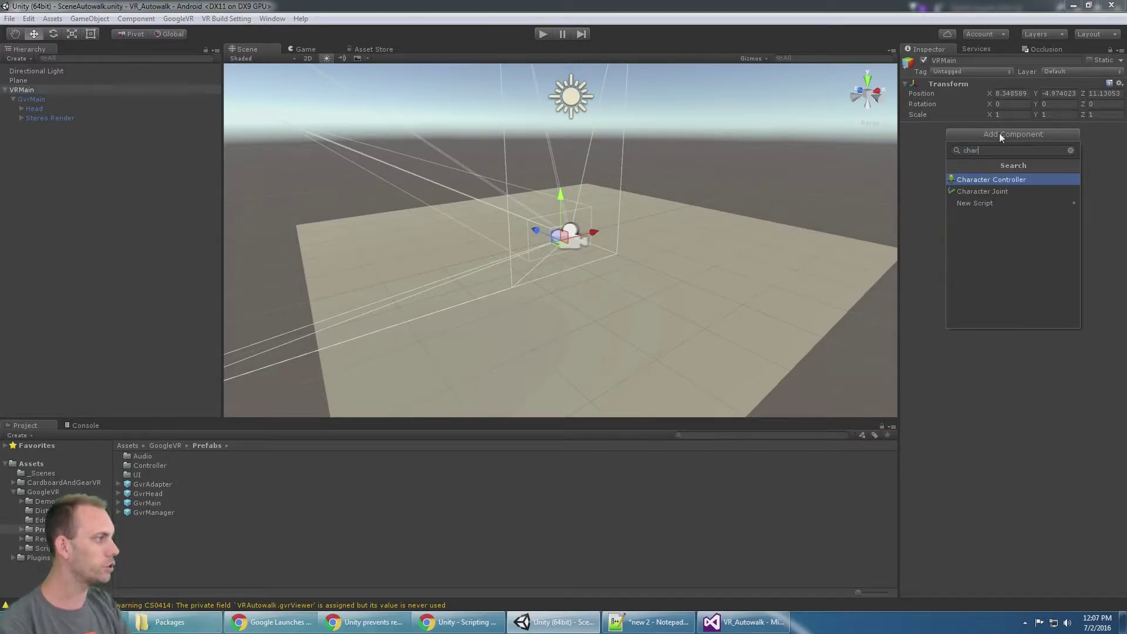
key("Return")
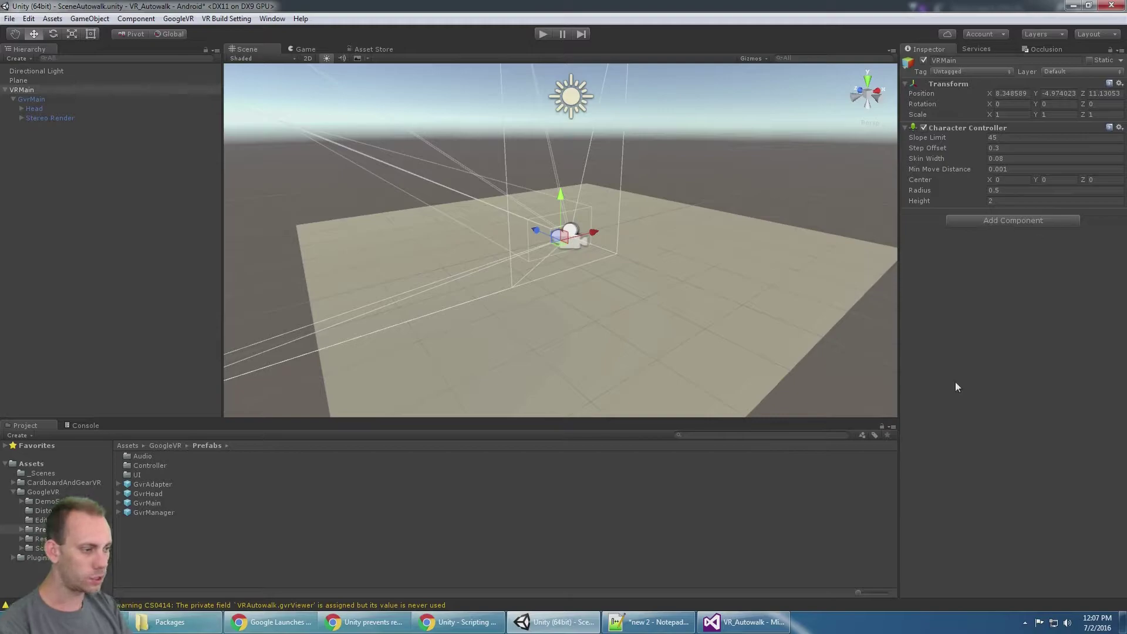
left_click(440, 622)
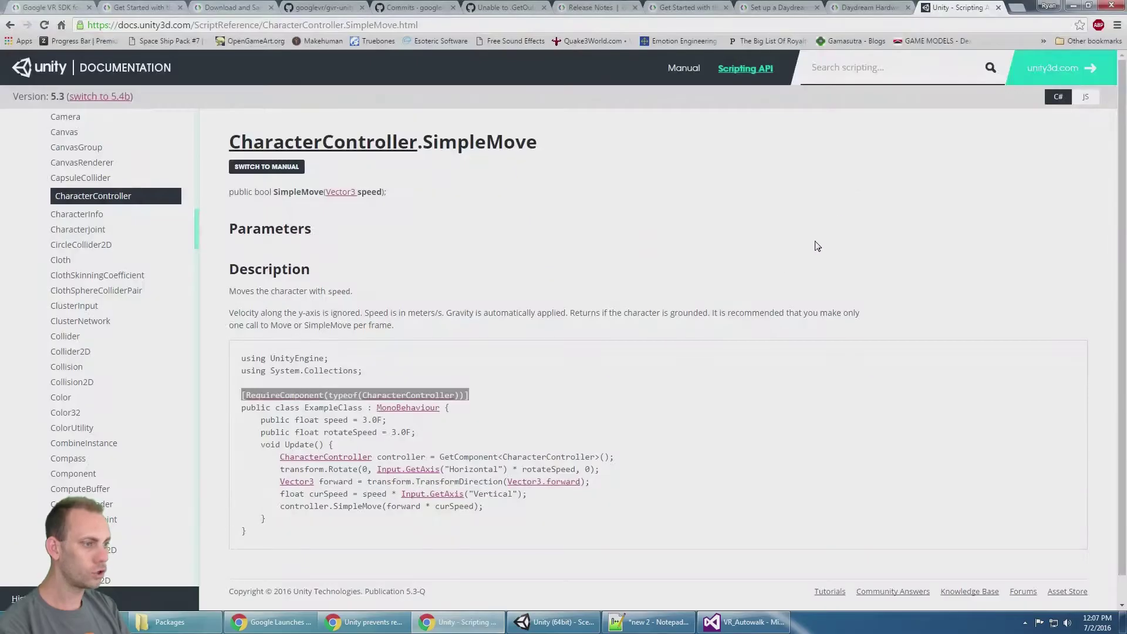
left_click(784, 282)
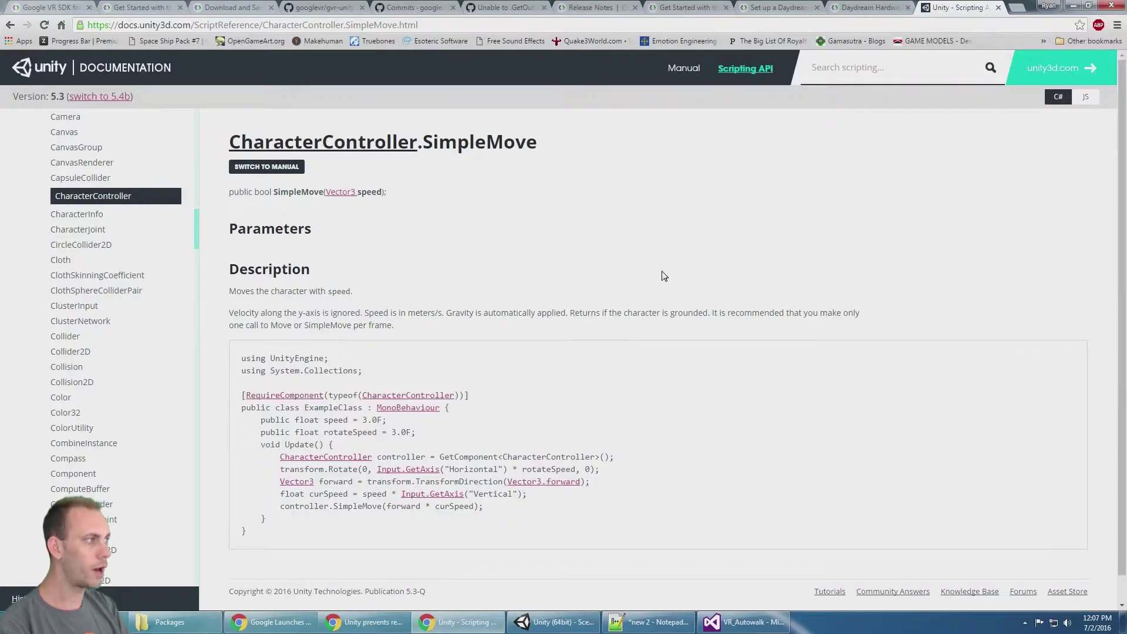
left_click(7, 27)
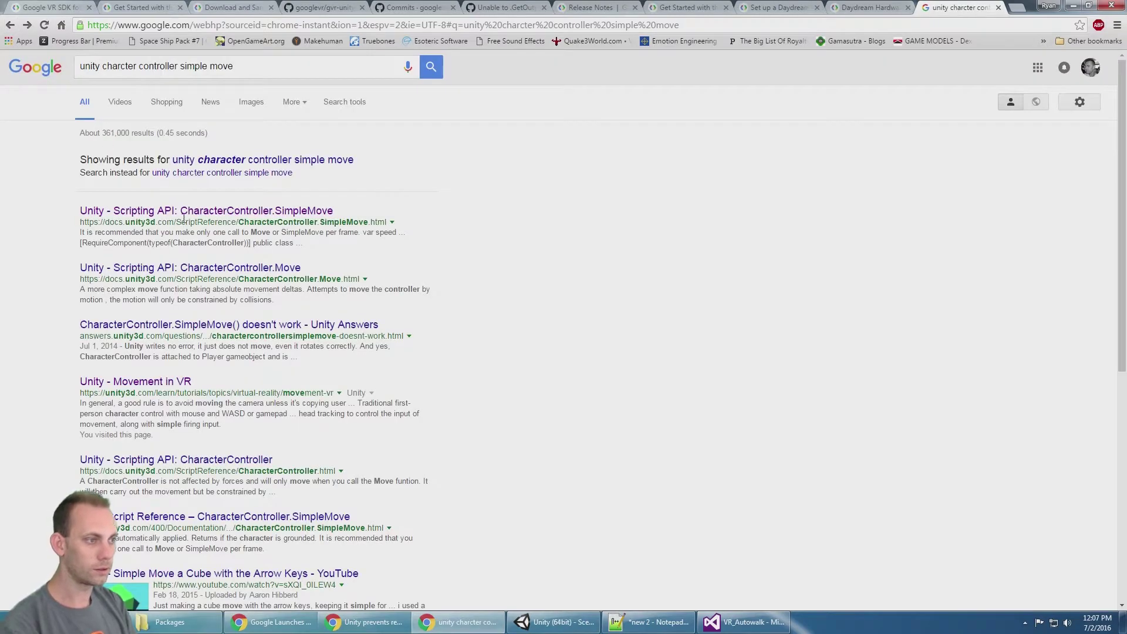
left_click(182, 212)
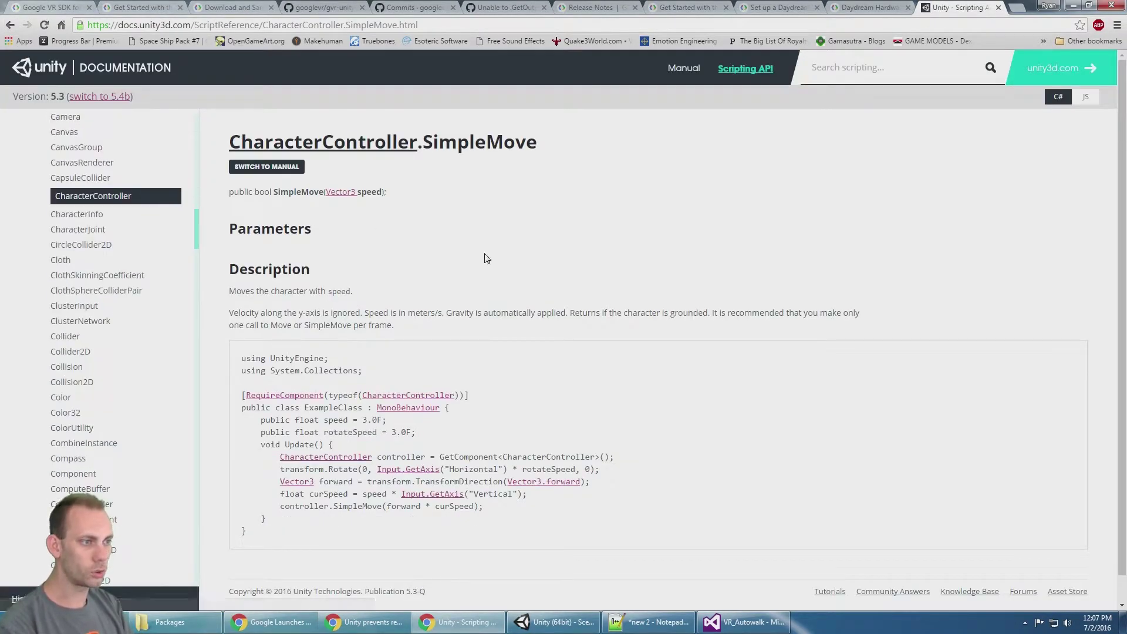
left_click(130, 199)
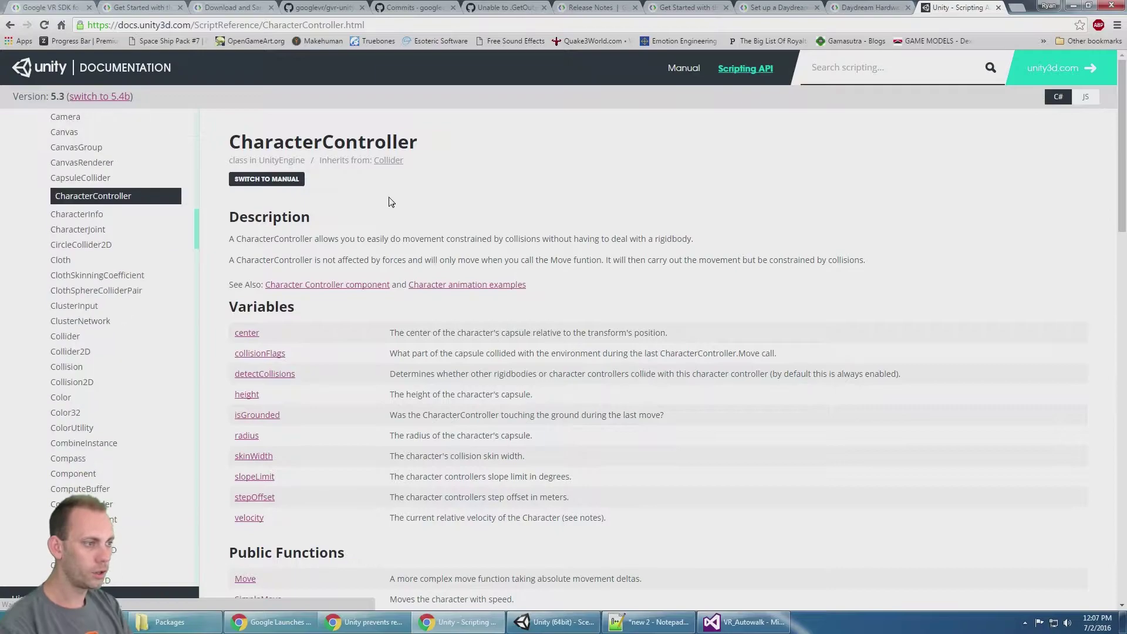
scroll(455, 192, "down", 4)
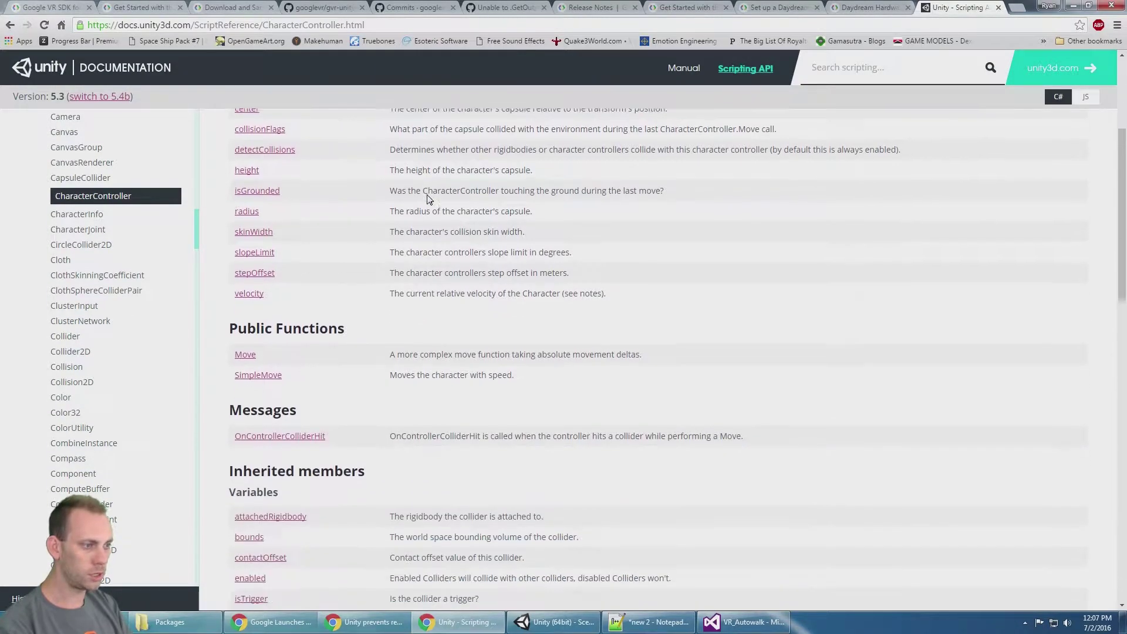
scroll(427, 200, "down", 9)
scroll(428, 200, "up", 5)
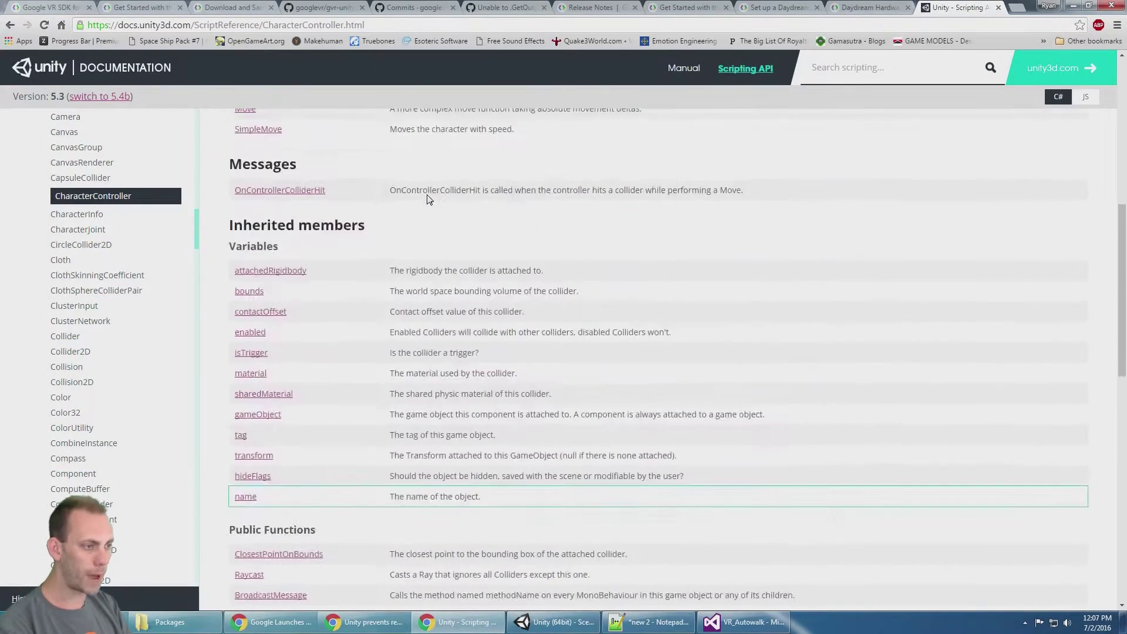
scroll(427, 199, "up", 6)
scroll(297, 349, "down", 2)
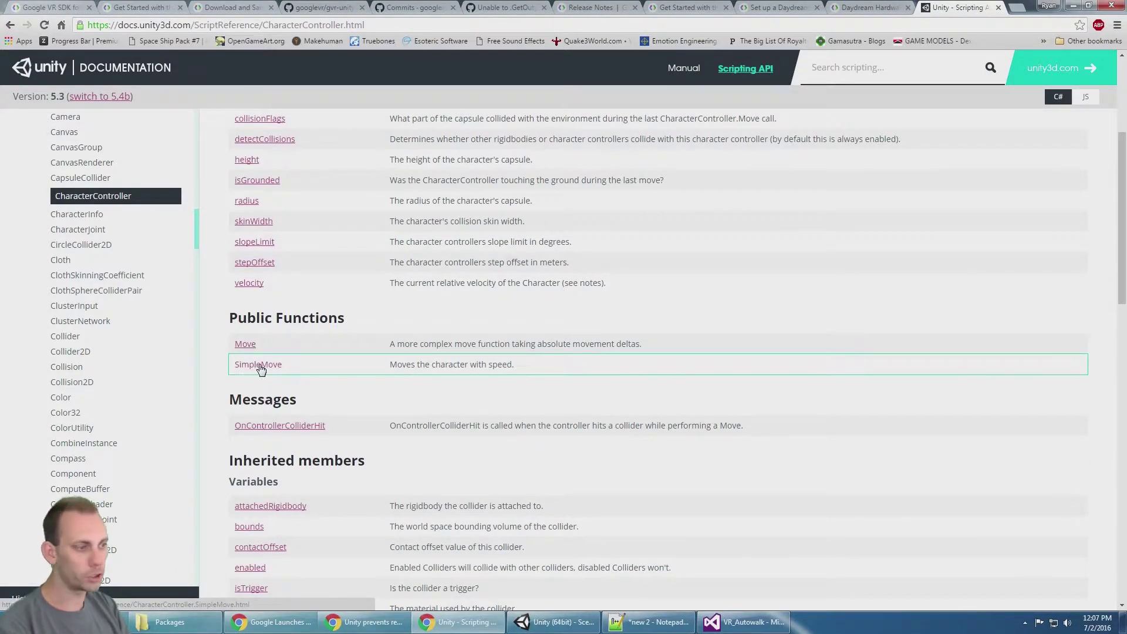
left_click(280, 367)
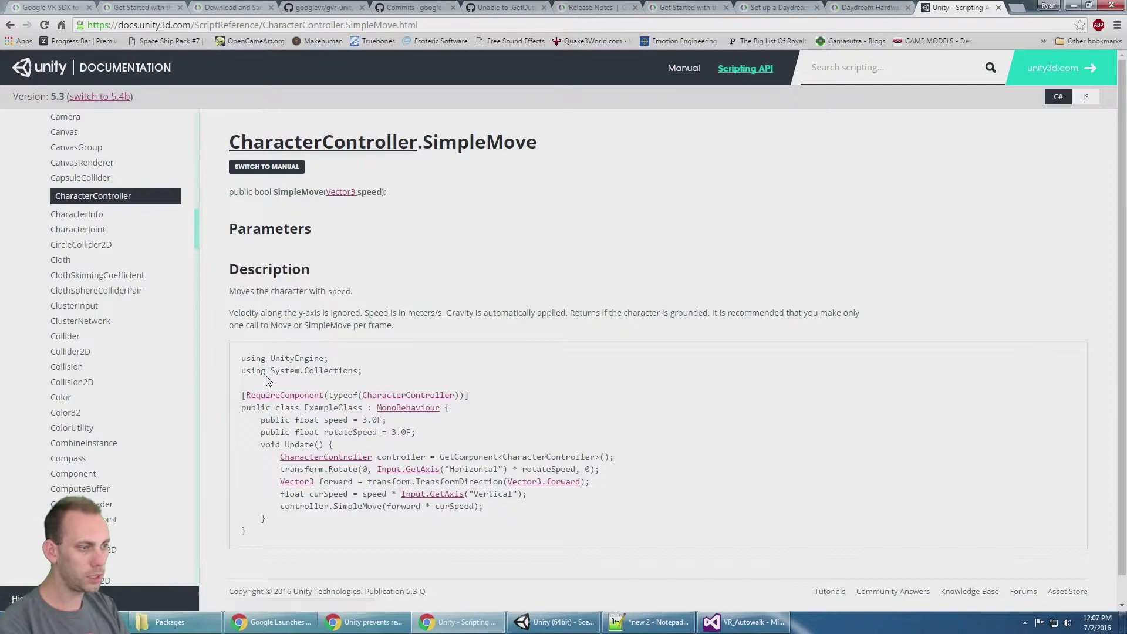
left_click_drag(244, 356, 337, 518)
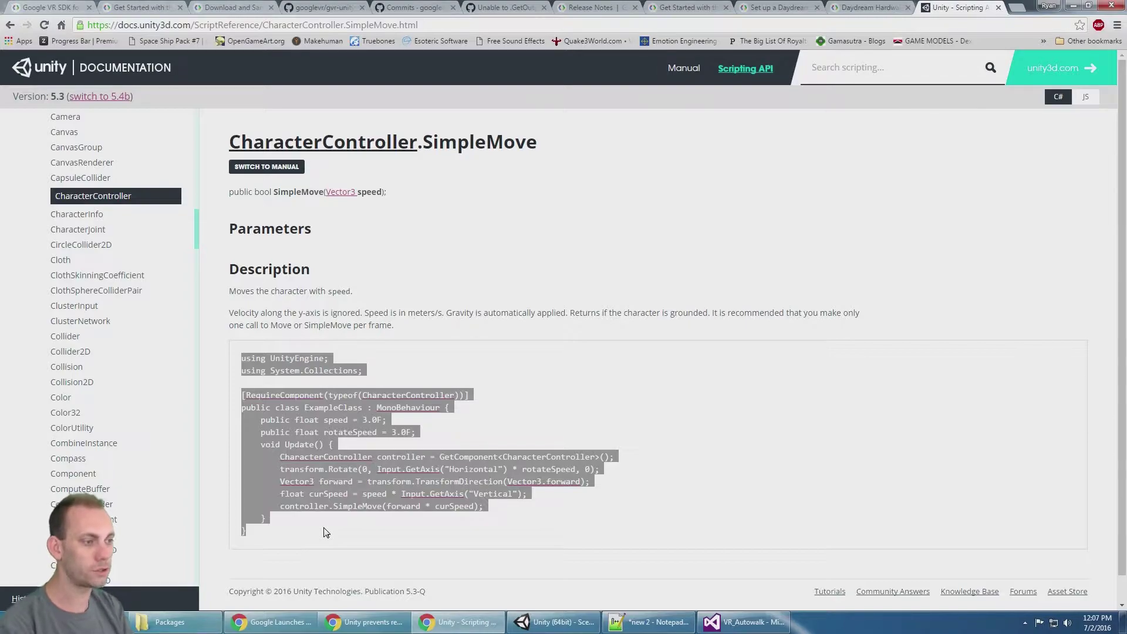
left_click(332, 394)
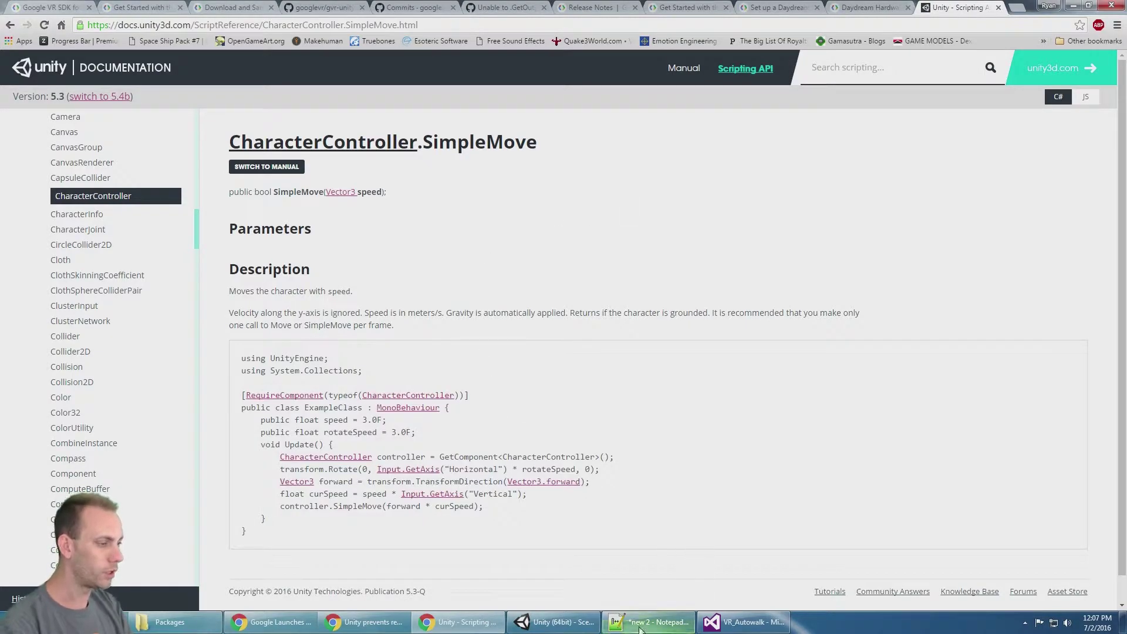
- Search components for 'auto' and add the VR Autowalk script to VRMain
left_click(552, 621)
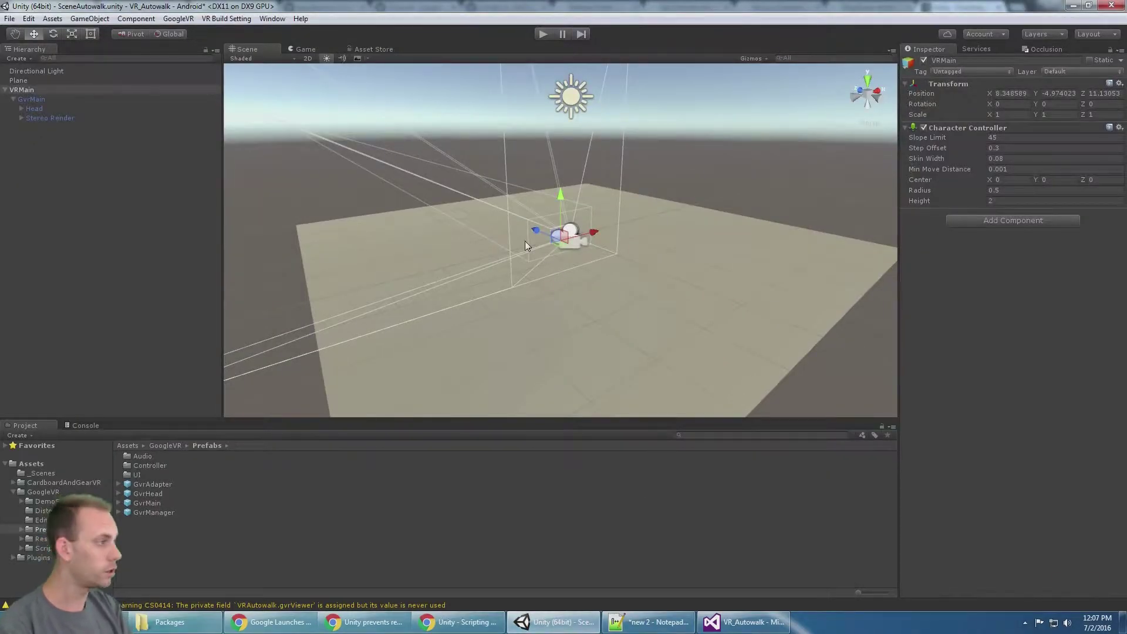
left_click(1016, 223)
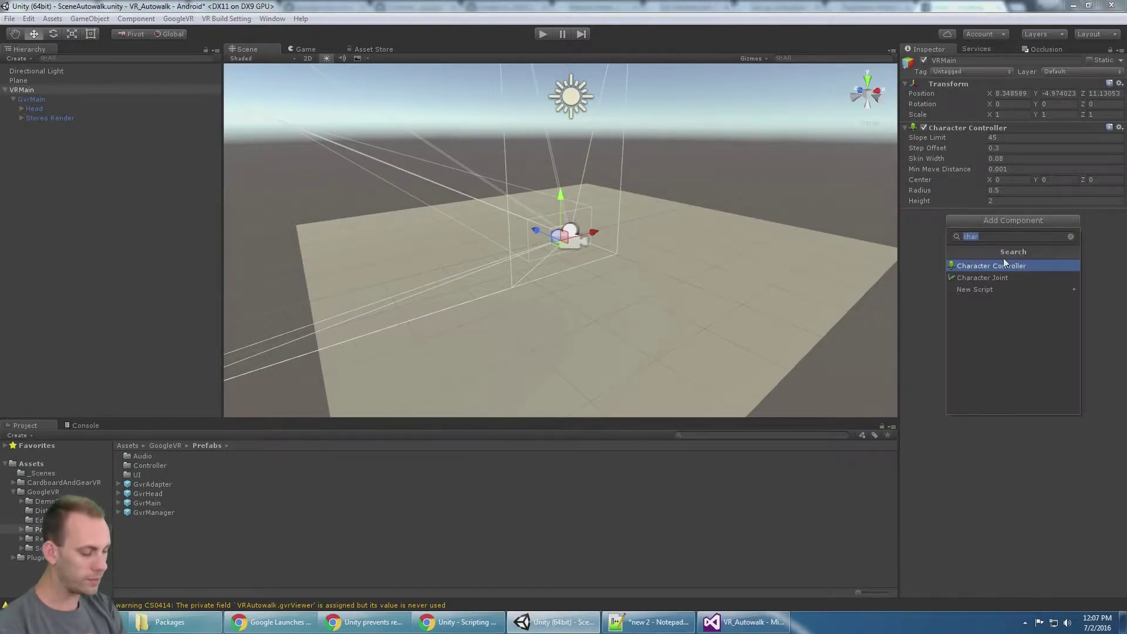
key("BackSpace")
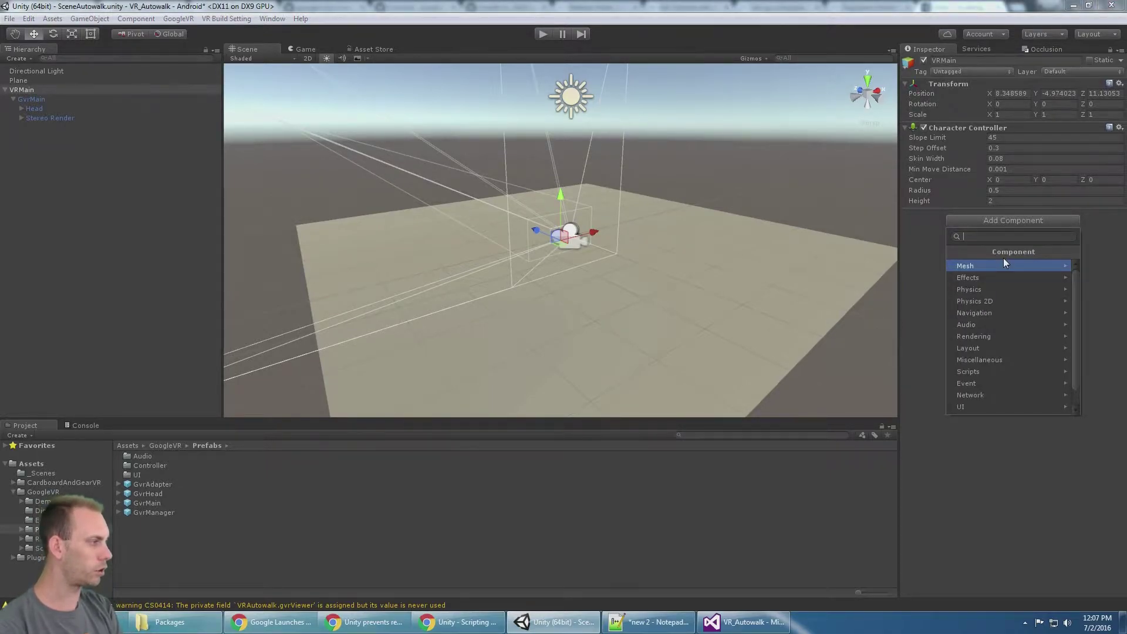
type("auto")
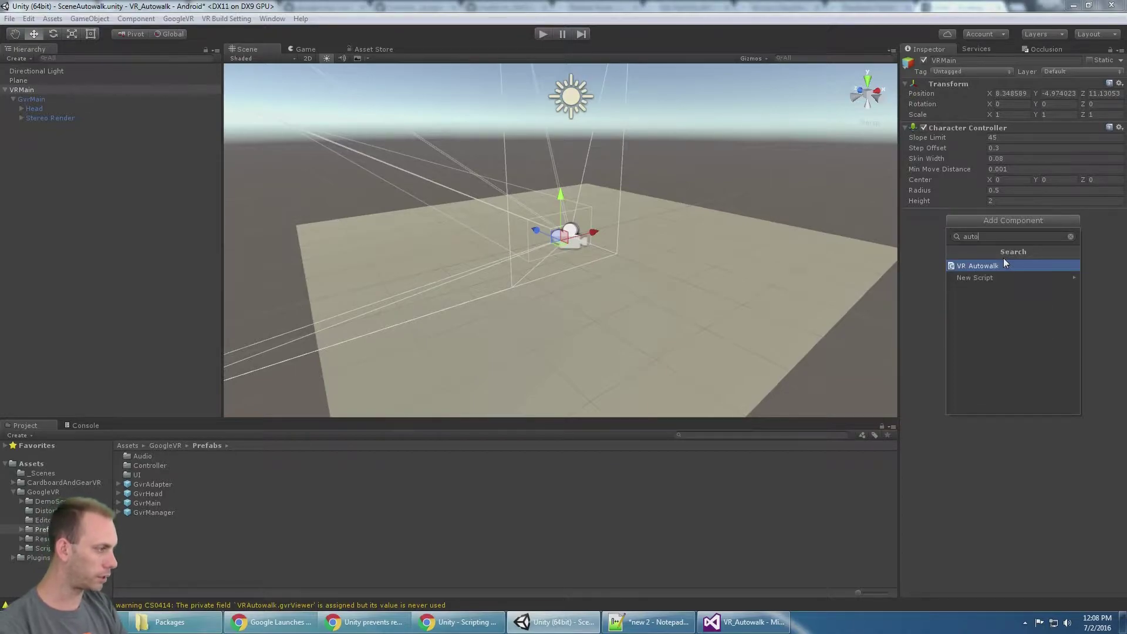
left_click(991, 268)
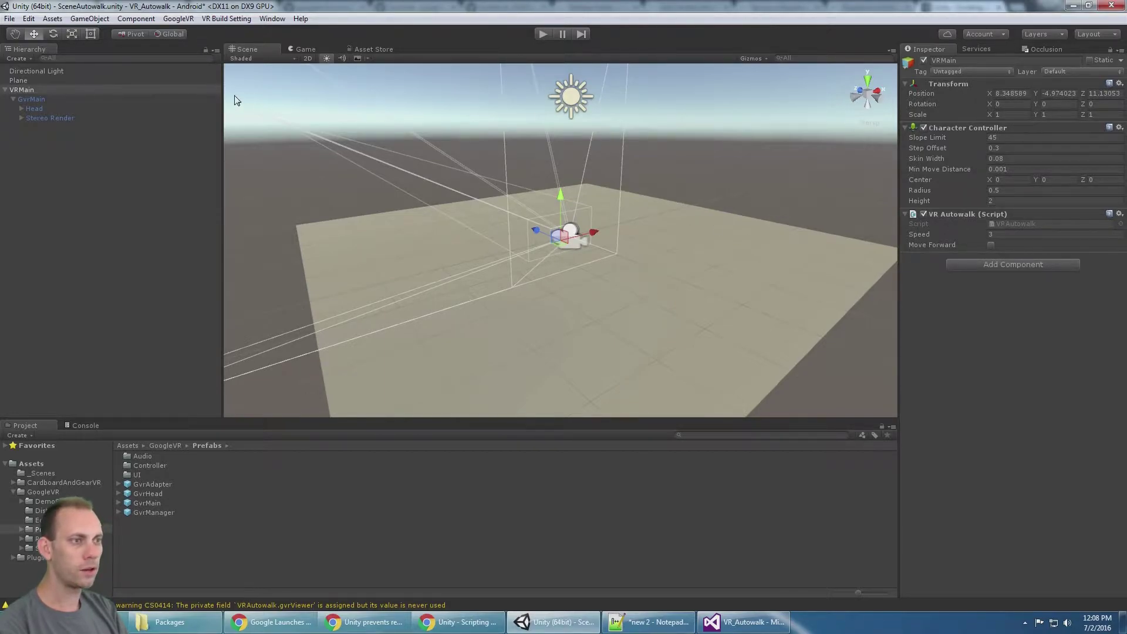
left_click(38, 97)
left_click(34, 88)
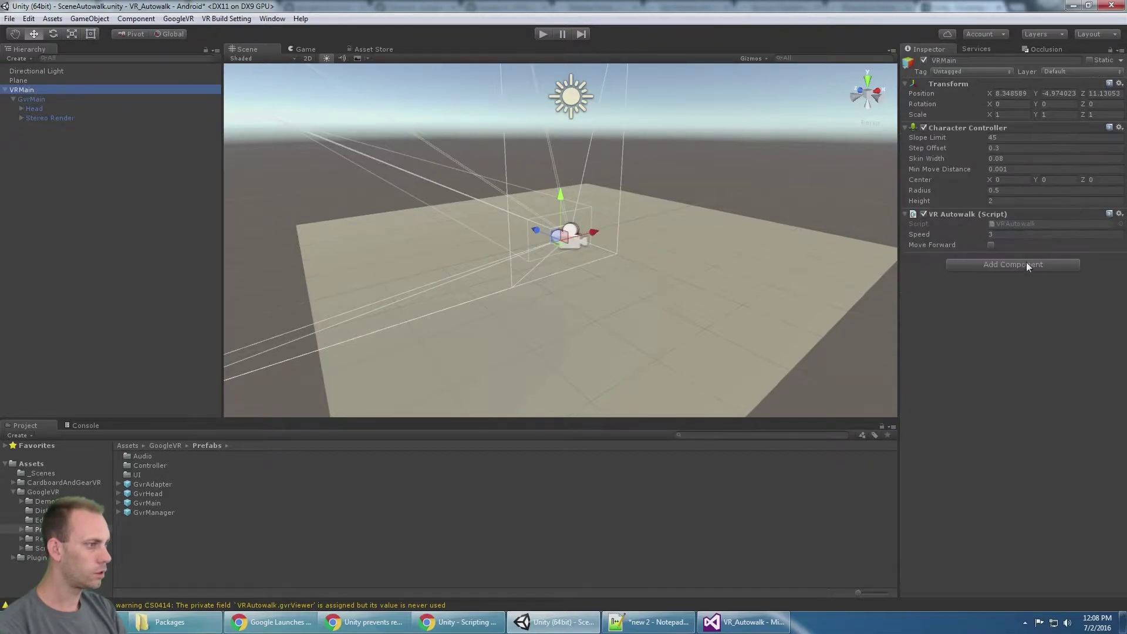
left_click_drag(524, 186, 893, 168, "alt")
- Reset VRMain's position to the origin
left_click(1119, 83)
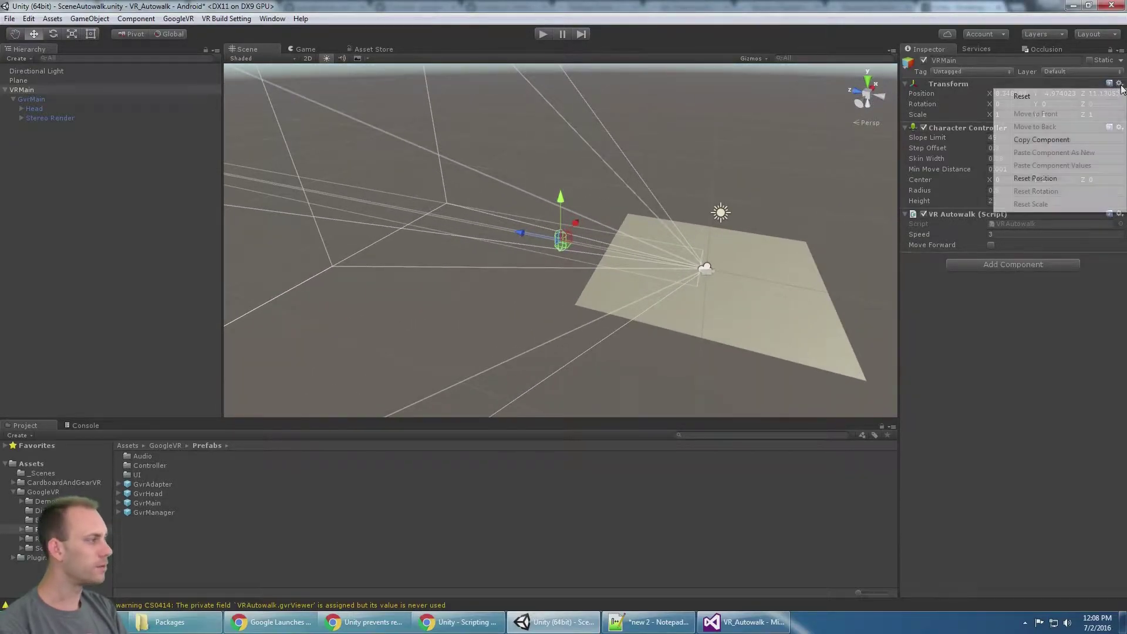
left_click(1074, 177)
left_click_drag(763, 205, 587, 282, "alt")
- Set GvrMain's X and Y position values to 0
left_click(53, 100)
left_click(1011, 104)
type("0")
key("Tab")
type("0")
key("Tab")
type("0")
left_click_drag(665, 195, 507, 212, "alt")
- Set VRMain's Y position to 1 so it sits above the plane
left_click(36, 89)
scroll(609, 219, "up", 3)
scroll(609, 219, "down", 3)
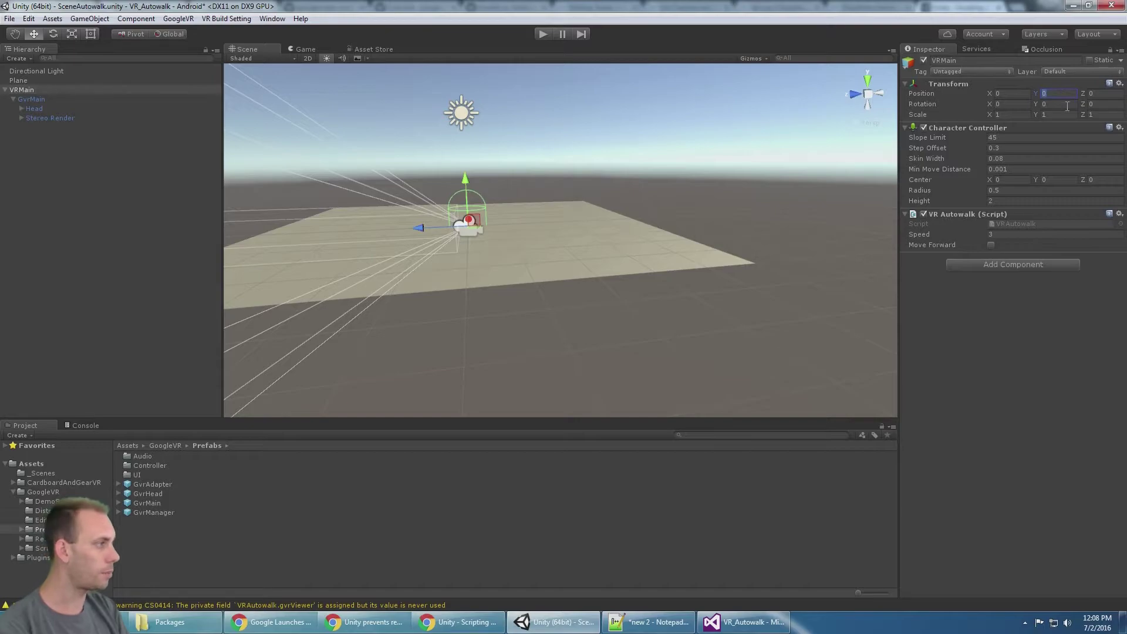
type("1")
left_click_drag(538, 149, 614, 178, "alt")
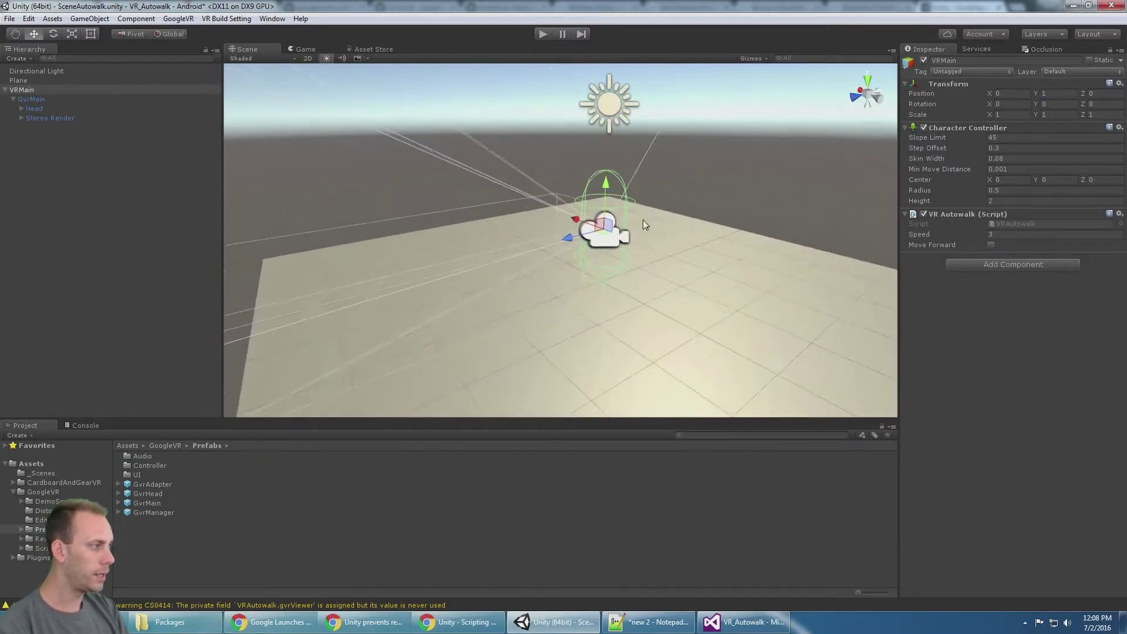
left_click_drag(644, 223, 570, 207, "alt")
- Edit GvrMain's Y position and frame VRMain in the scene
left_click(32, 99)
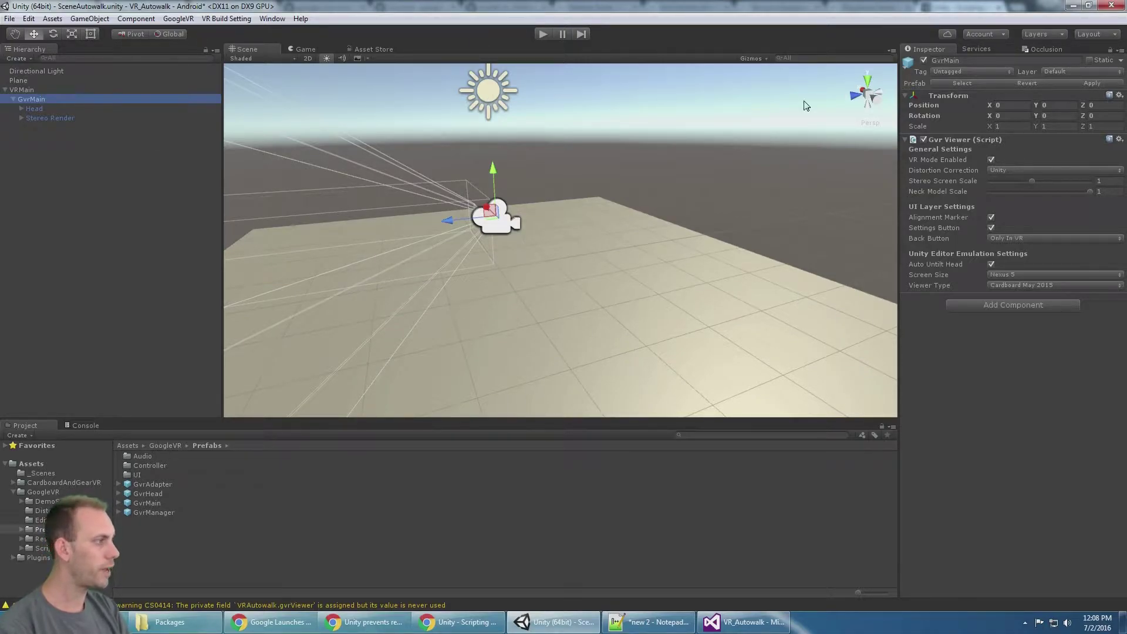
left_click(1063, 106)
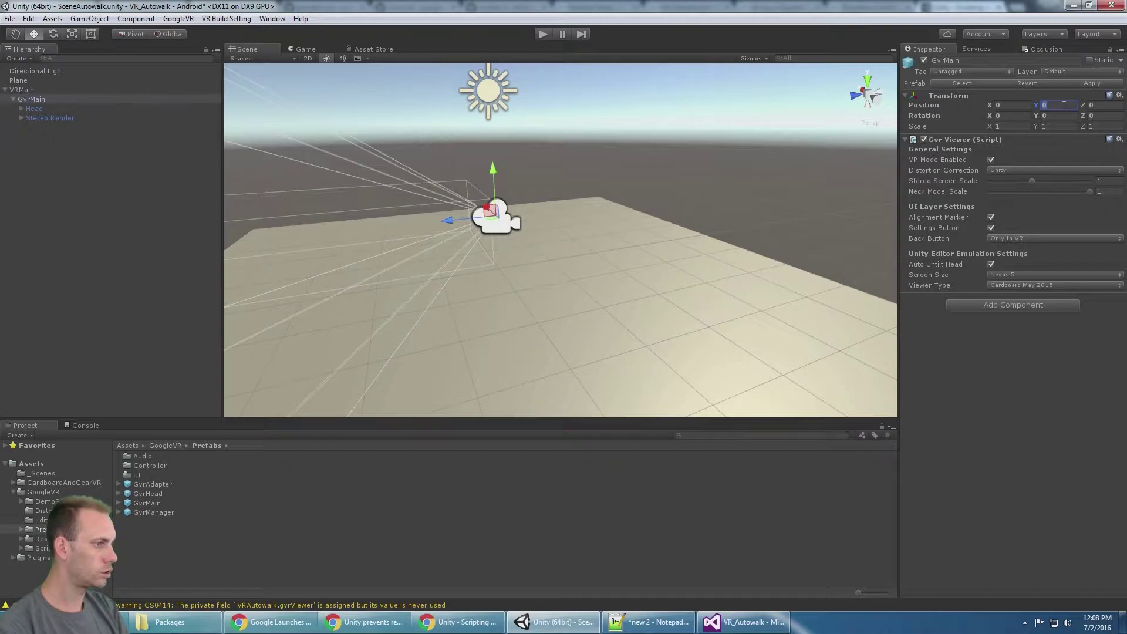
double_click(55, 92)
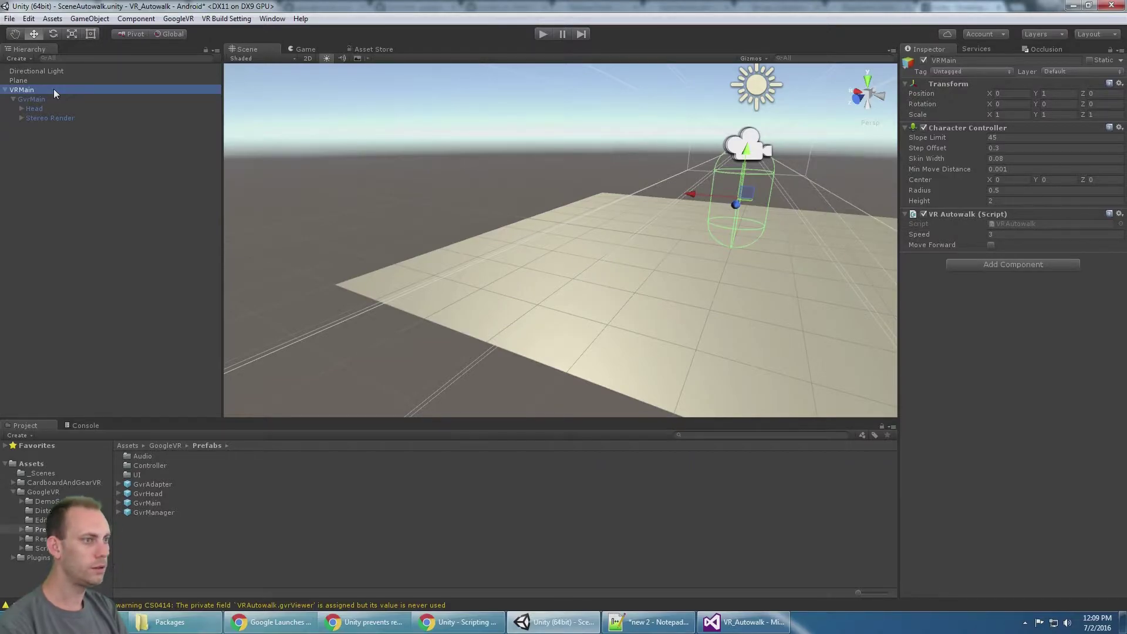
key("Down")
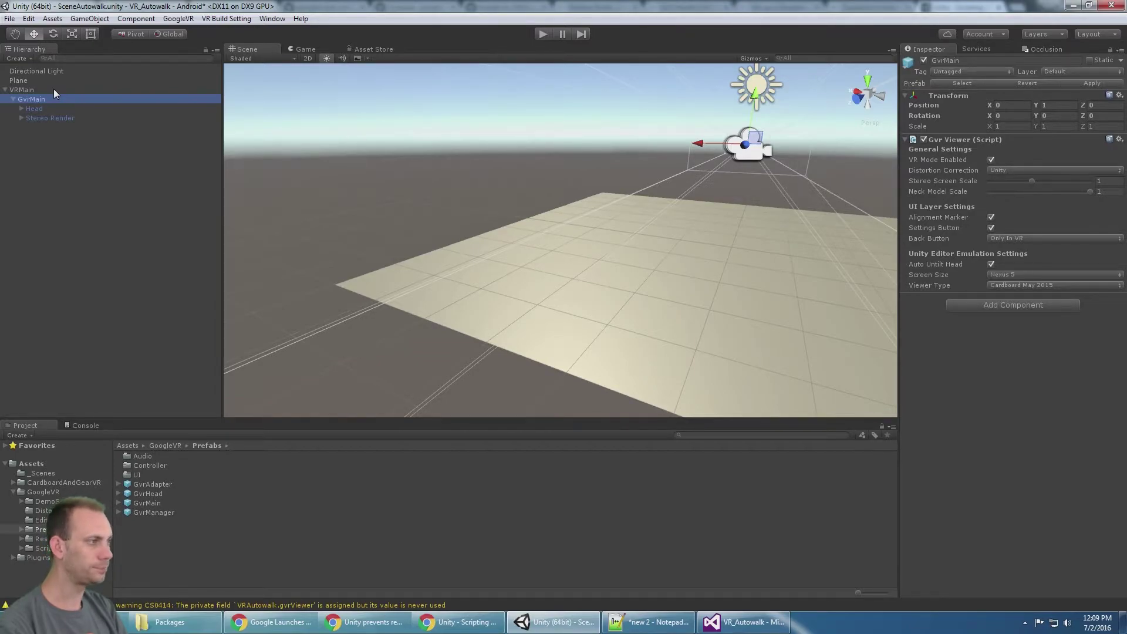
key("Left")
key("Left")
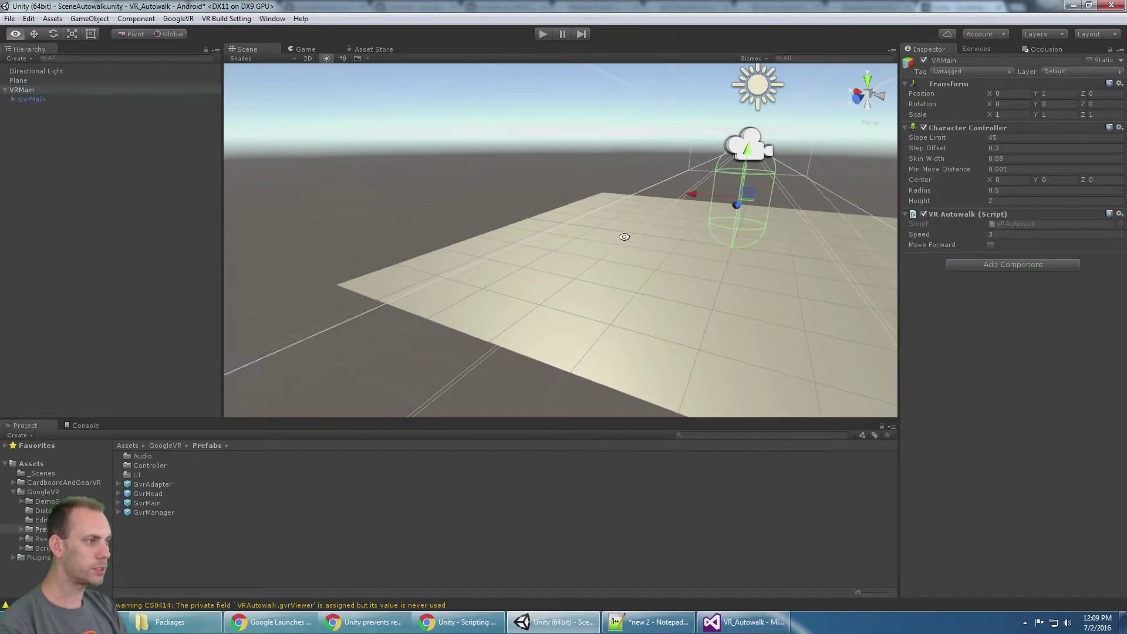
- Review the player capsule over the plane and open the VRAutowalk script
left_click_drag(624, 234, 548, 238, "alt")
scroll(548, 237, "up", 5)
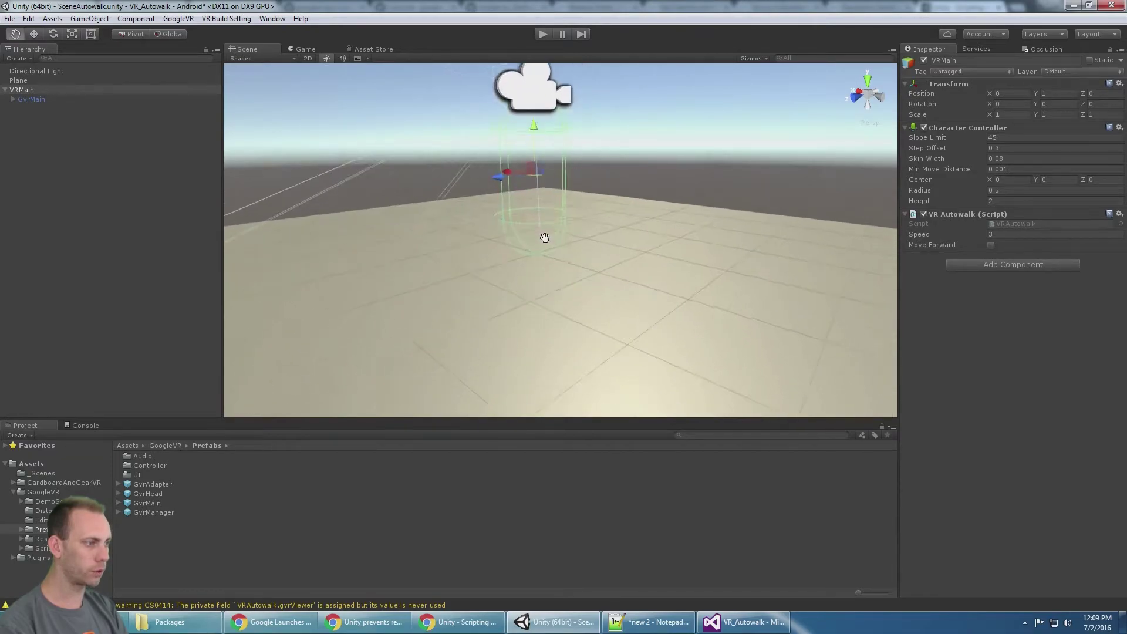
scroll(551, 241, "down", 2)
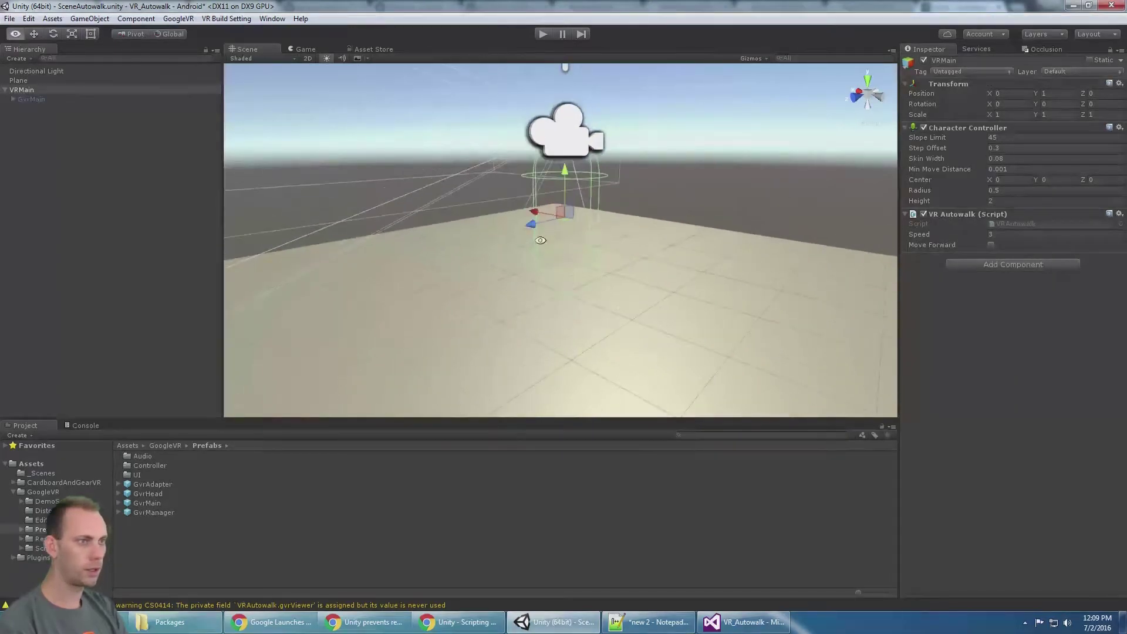
left_click(69, 99)
left_click(55, 88)
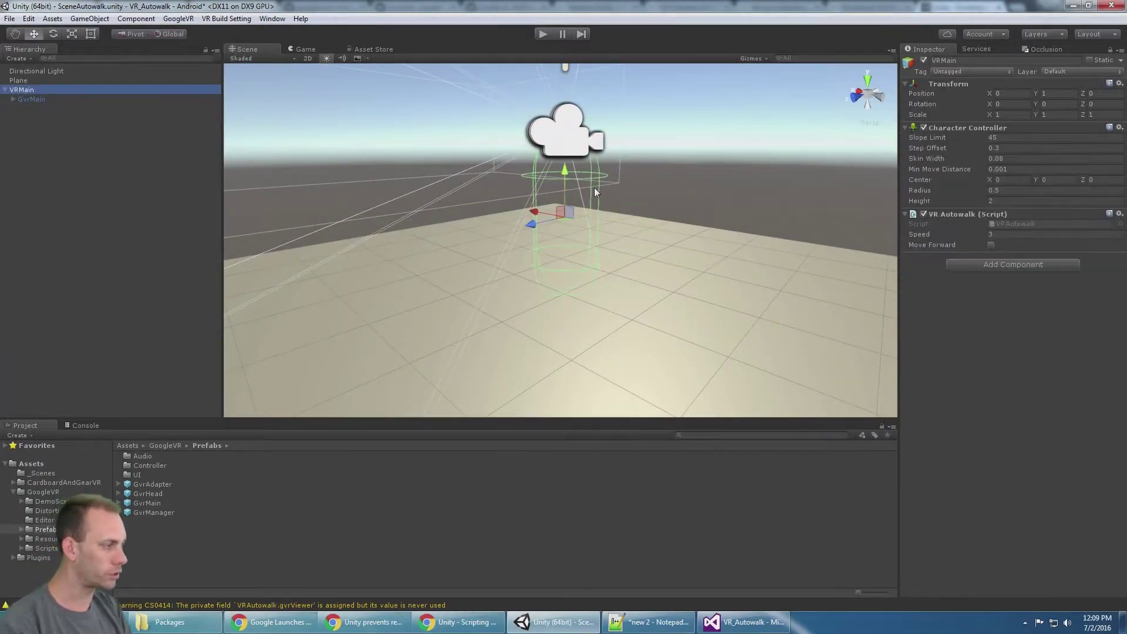
scroll(600, 184, "down", 3)
left_click_drag(615, 180, 669, 196, "alt")
double_click(991, 221)
- Run a quick play test of the scene and stop it
key("alt+Tab")
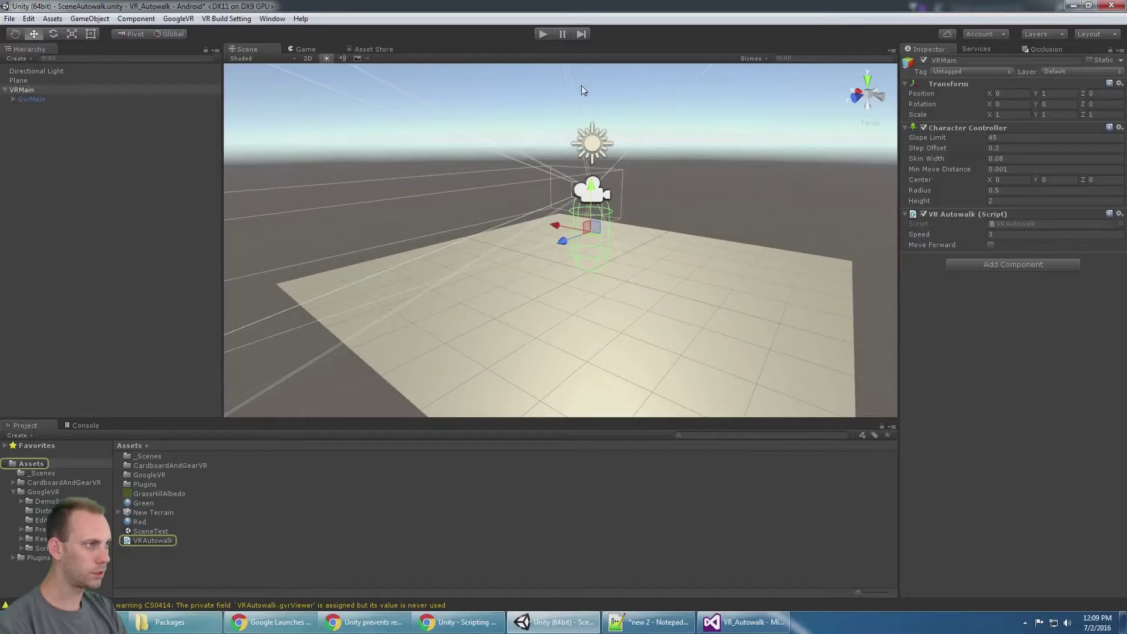
left_click(543, 34)
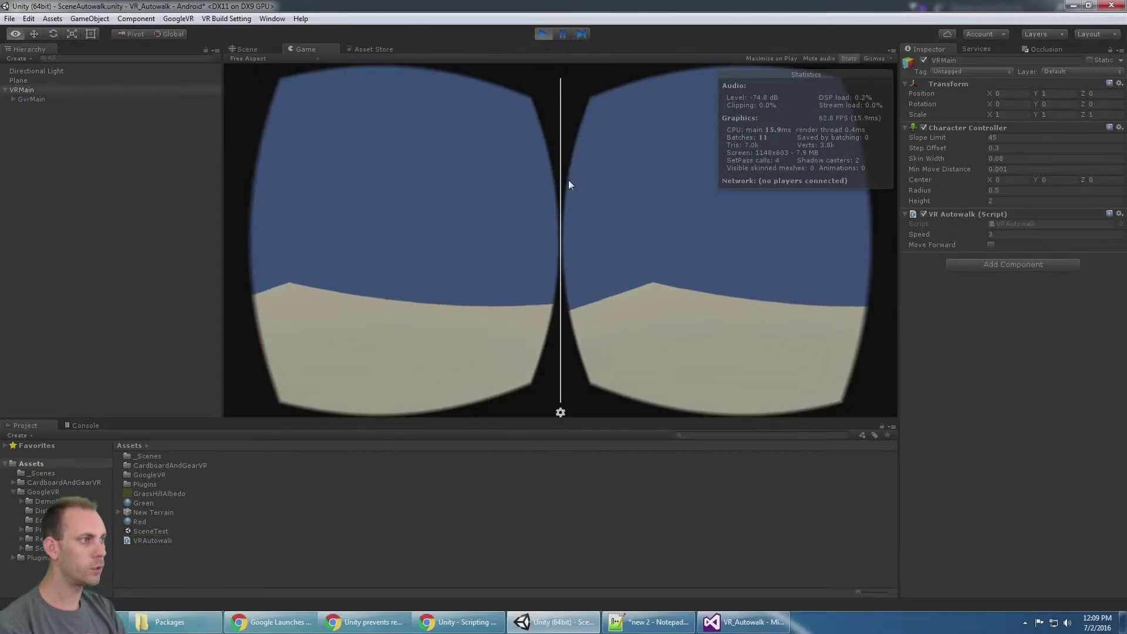
left_click(542, 34)
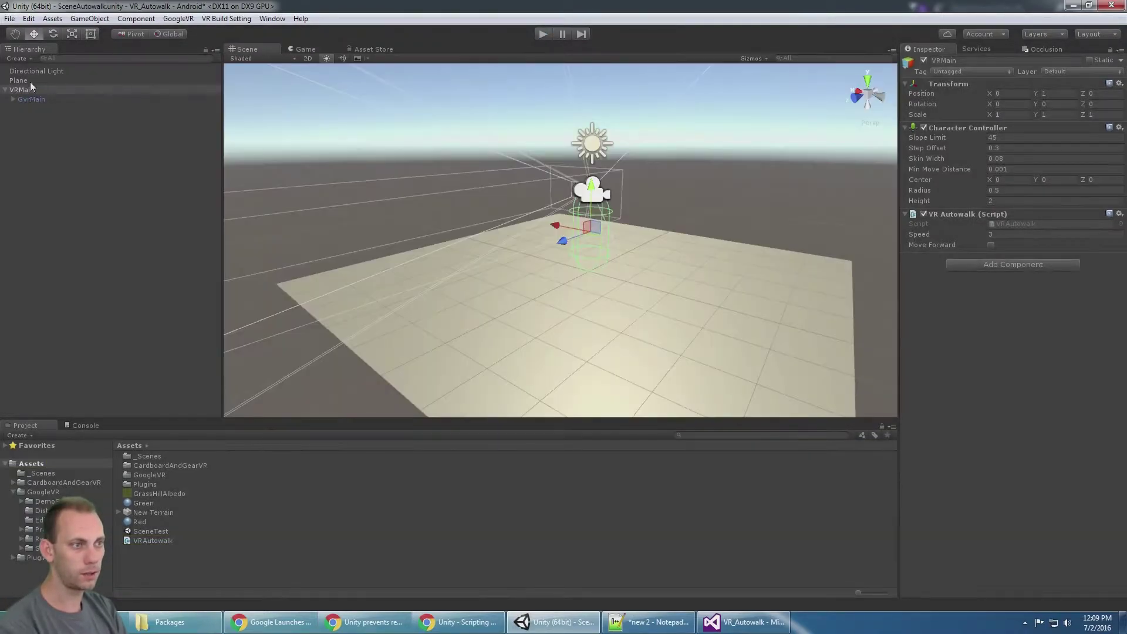
- Set Clear Flags to Skybox on the Main Camera under GvrMain > Head
left_click(107, 99)
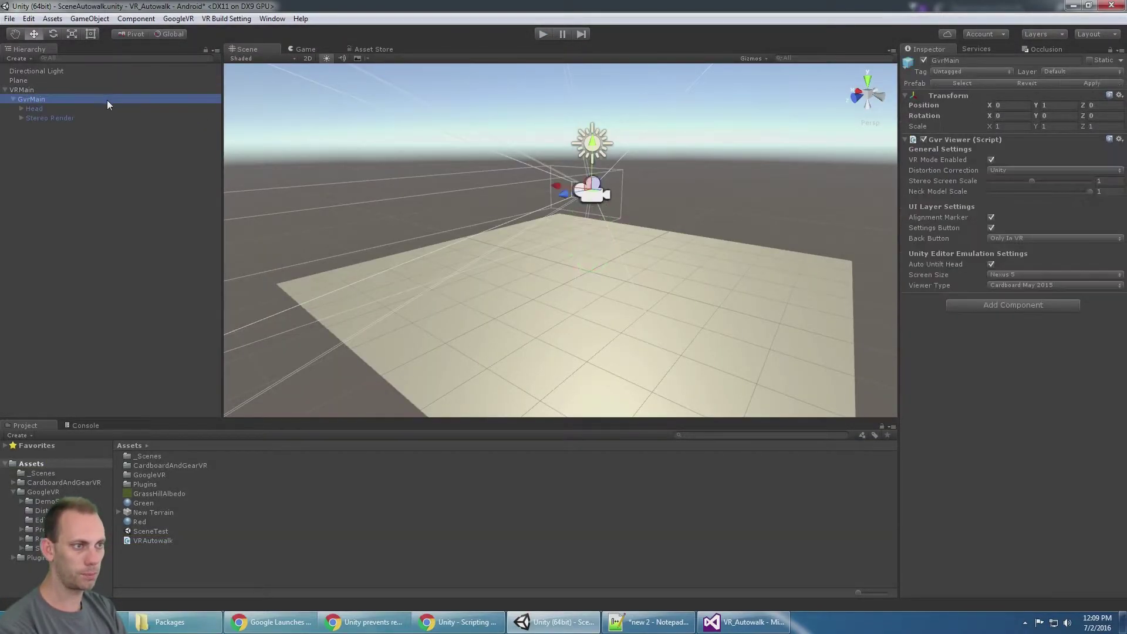
left_click(171, 109)
key("Right")
key("Down")
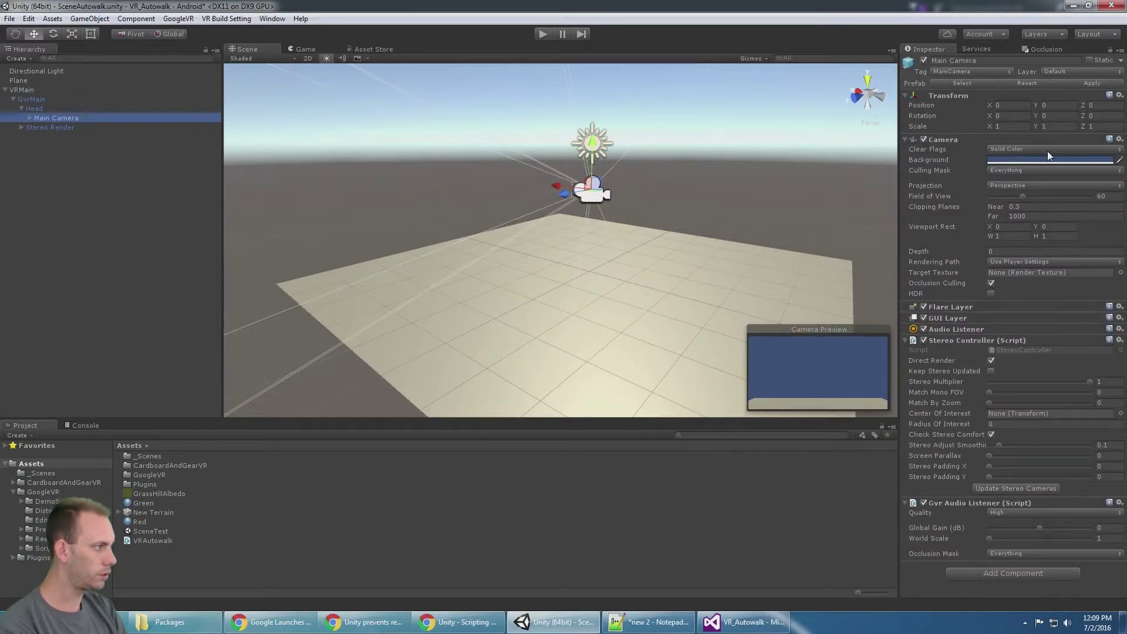
left_click(1047, 149)
left_click(1021, 162)
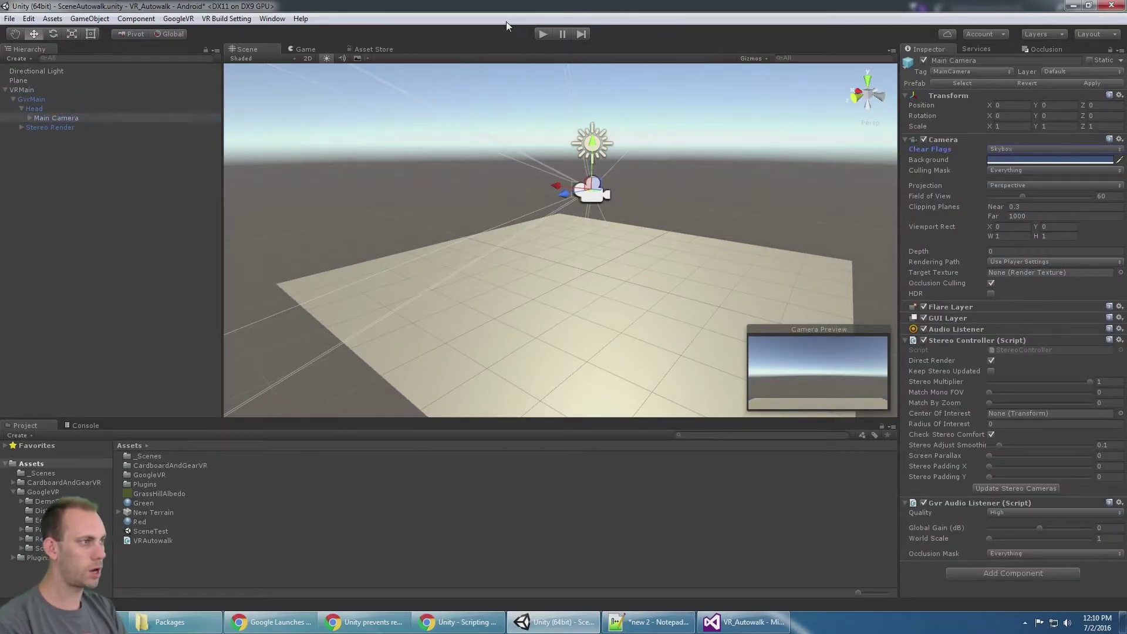
- Preview the stereo view showing sky in play mode, then select VRMain
left_click(543, 34)
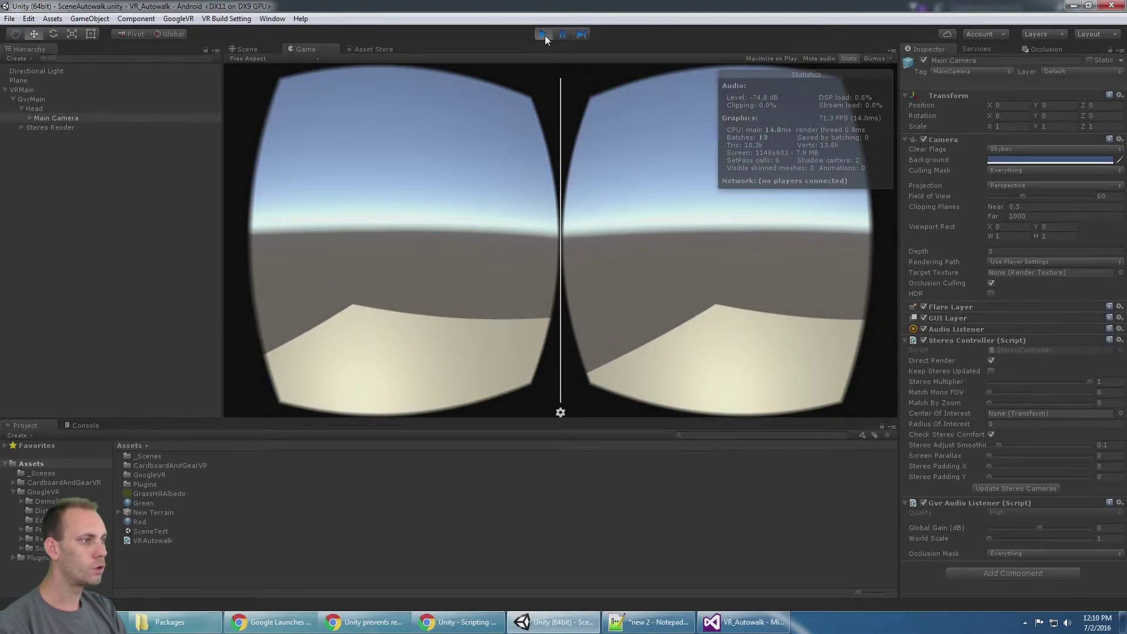
left_click(543, 34)
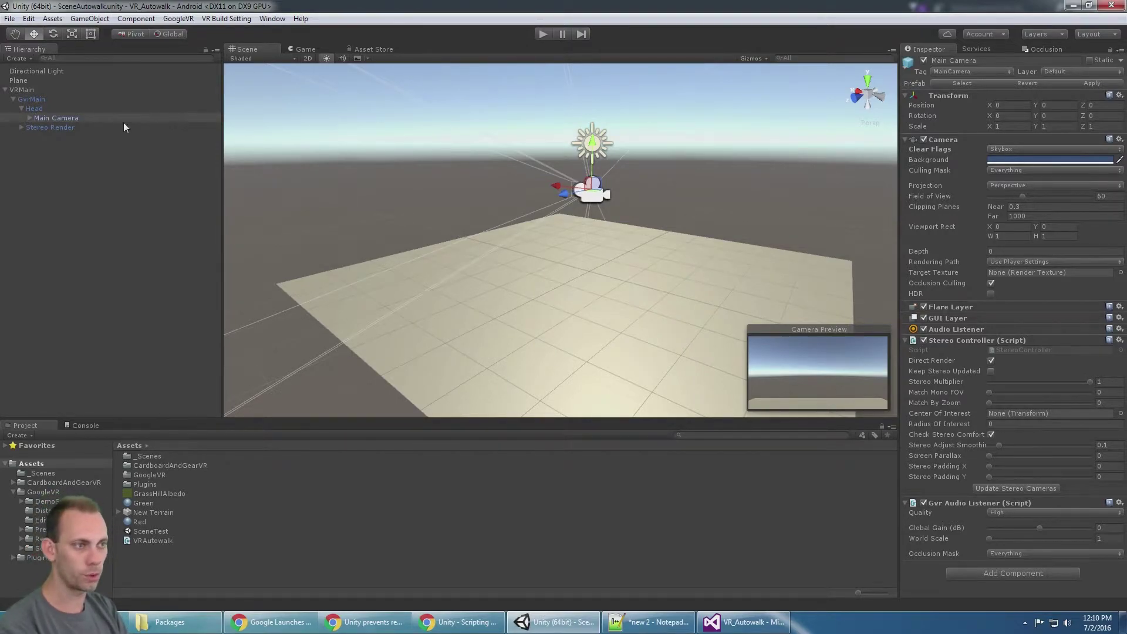
left_click(59, 108)
left_click(22, 90)
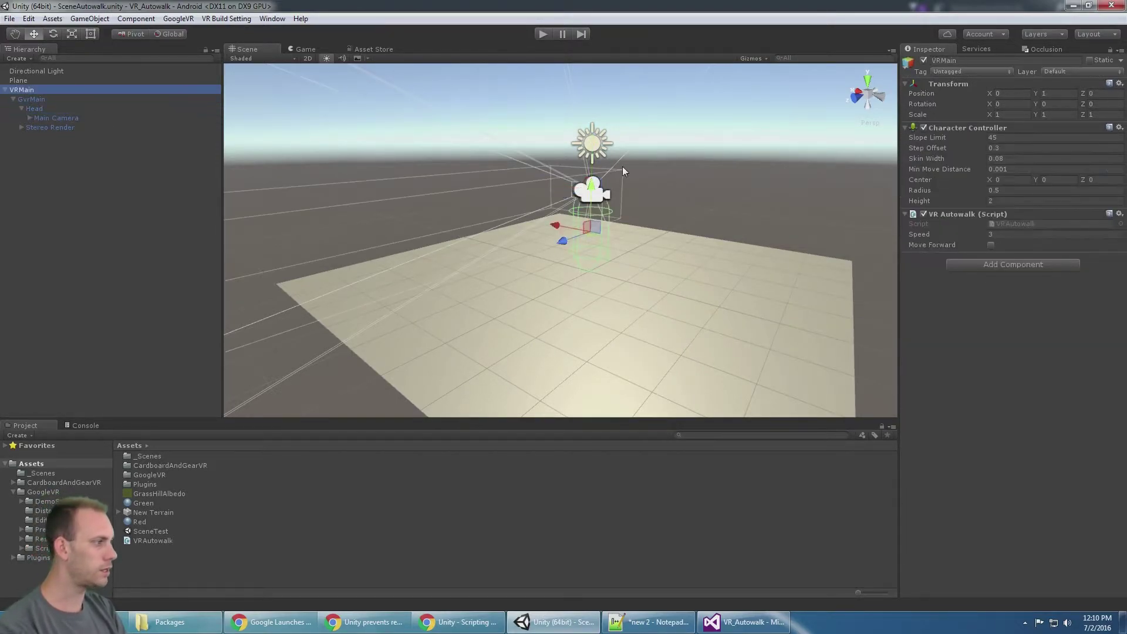
- Open VRAutowalk.cs in Visual Studio and look at its Update method
double_click(991, 224)
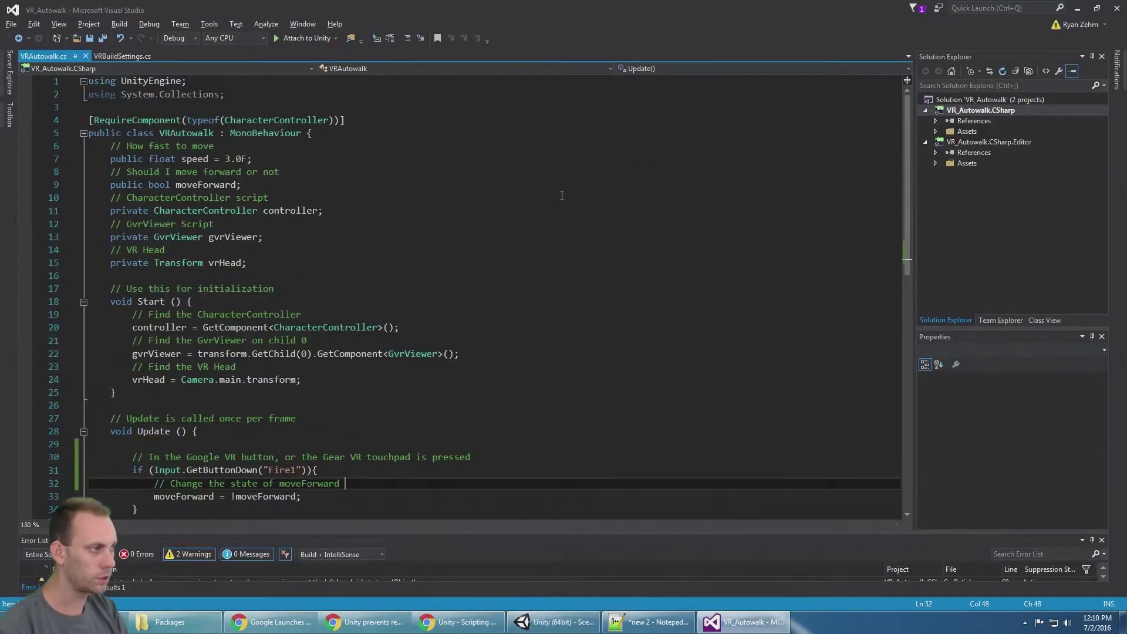
scroll(812, 181, "down", 5)
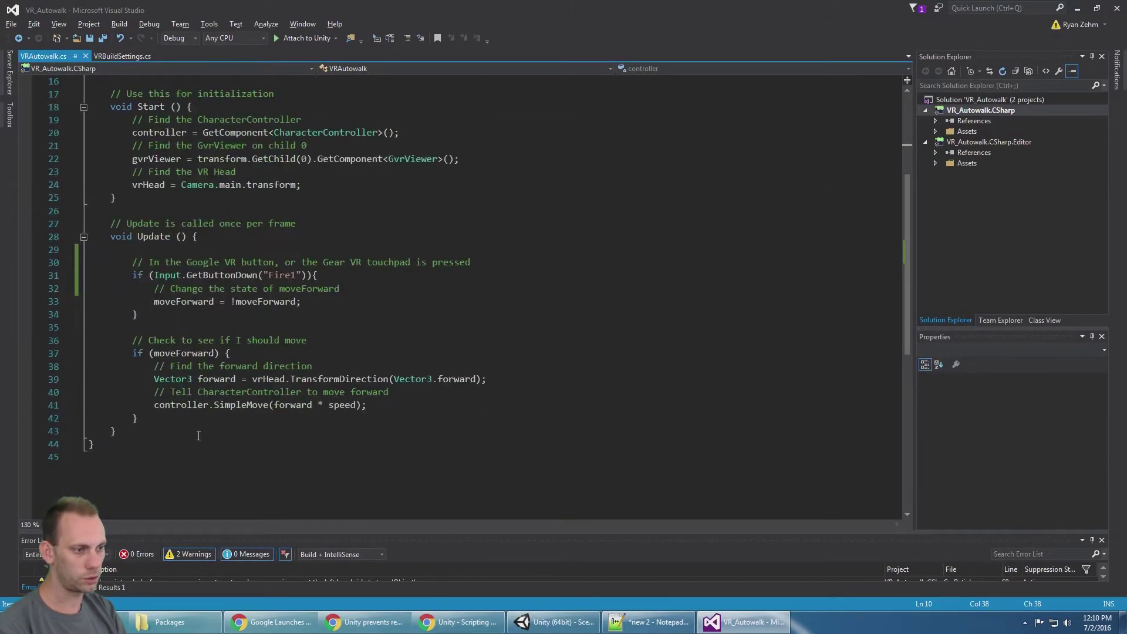
left_click(148, 422)
scroll(246, 419, "up", 5)
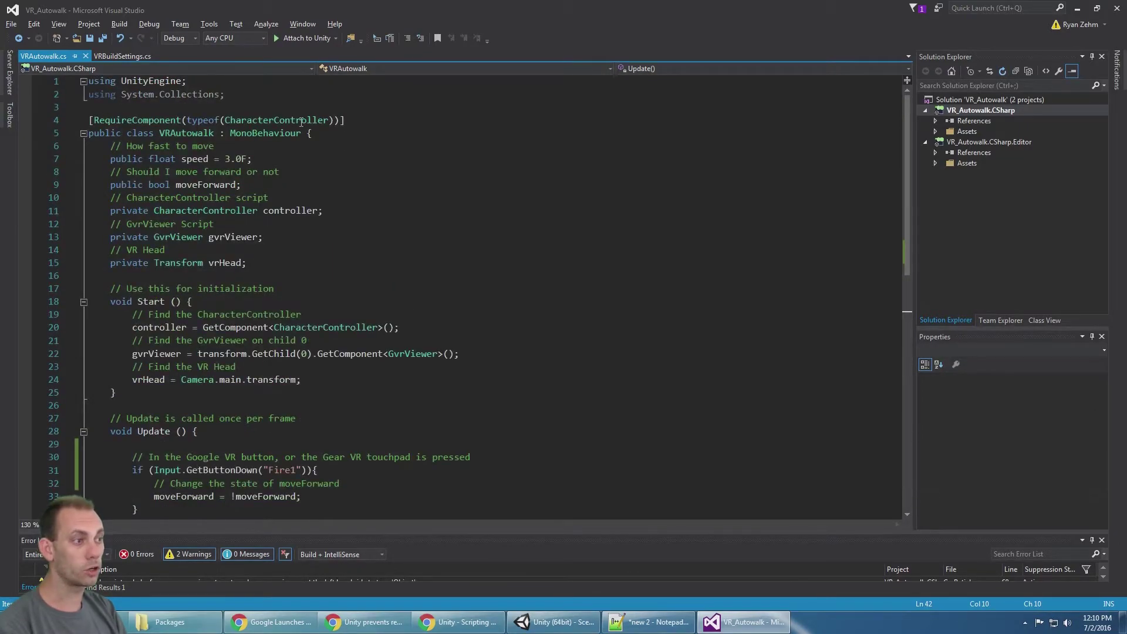
key("alt+Tab")
key("alt+Tab")
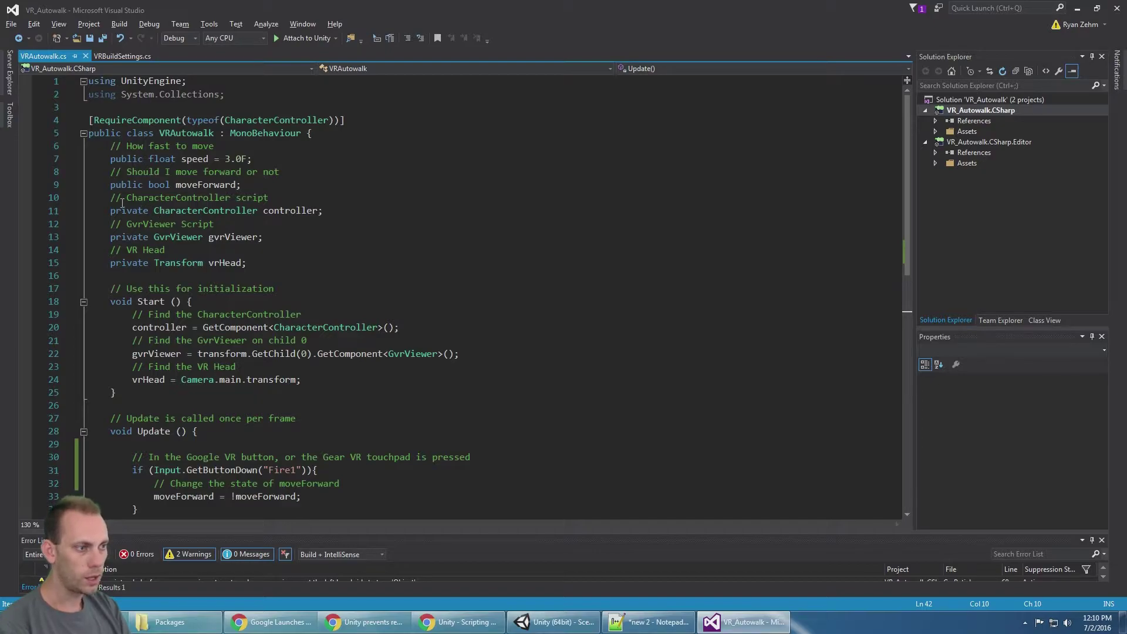
- Match the CharacterController and GvrViewer field declarations to GvrMain in Unity
left_click_drag(111, 198, 334, 213)
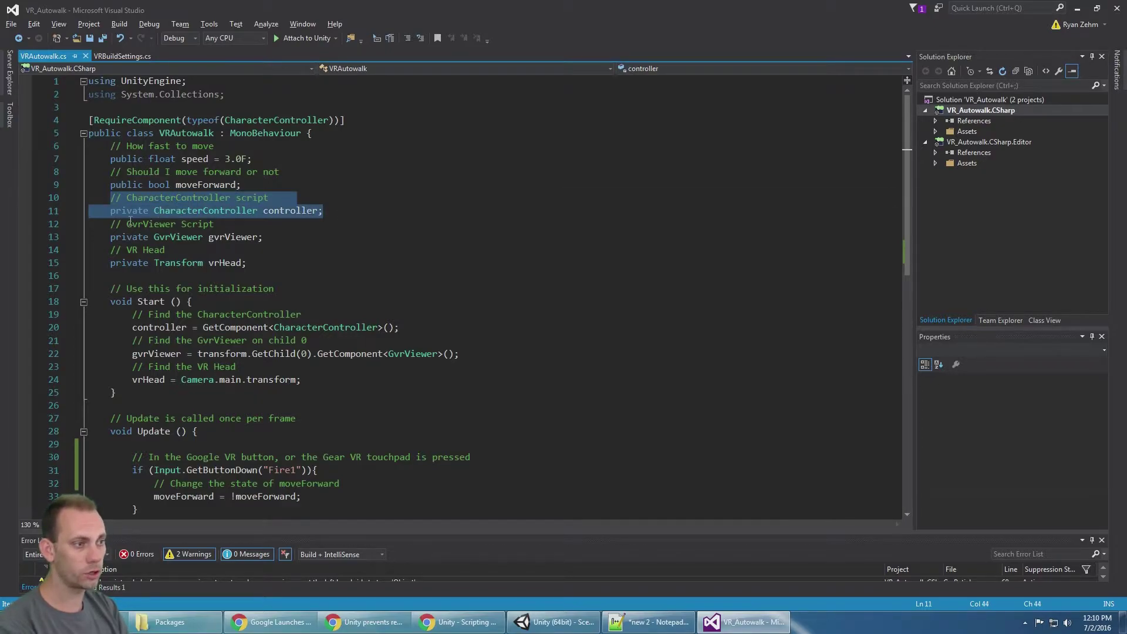
key("alt+Tab")
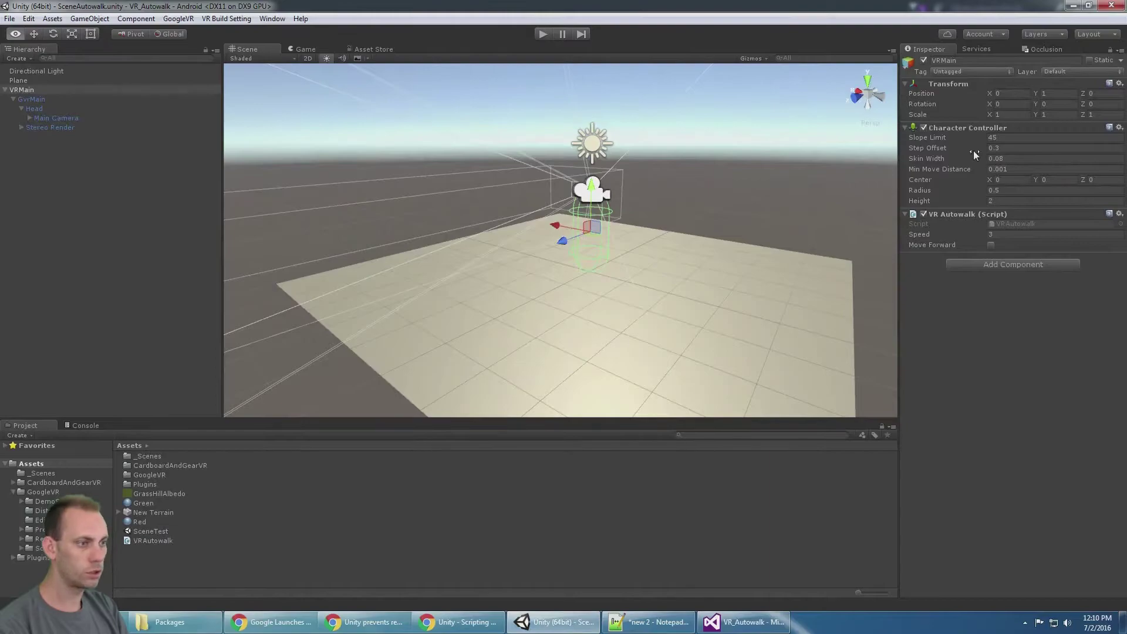
key("alt+Tab")
left_click_drag(110, 224, 288, 243)
key("alt+Tab")
left_click(39, 101)
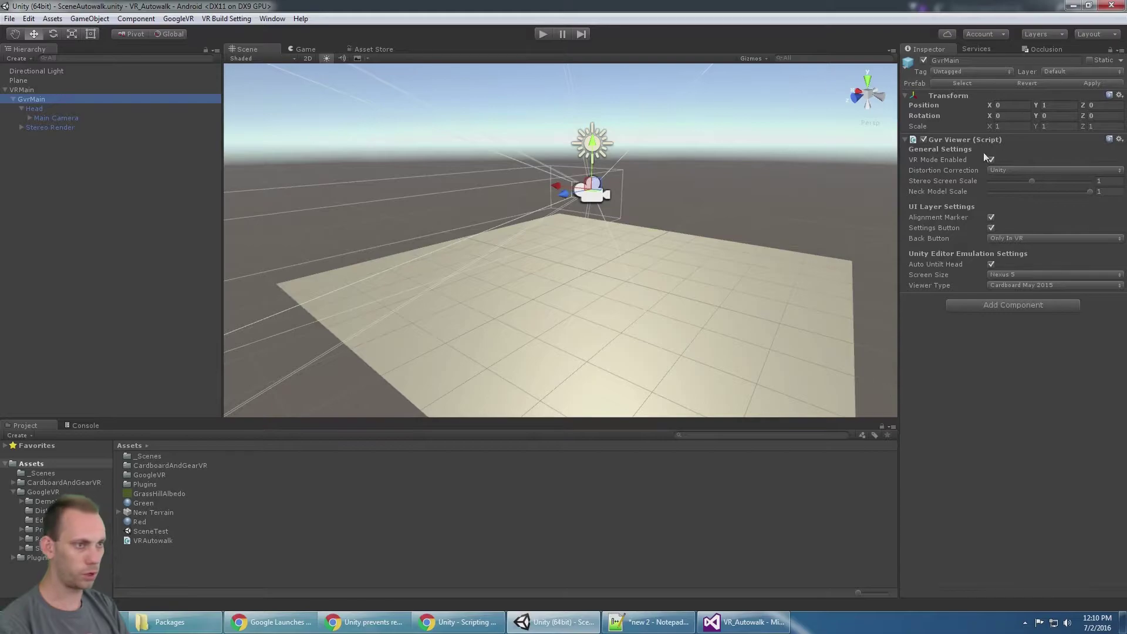
key("alt+Tab")
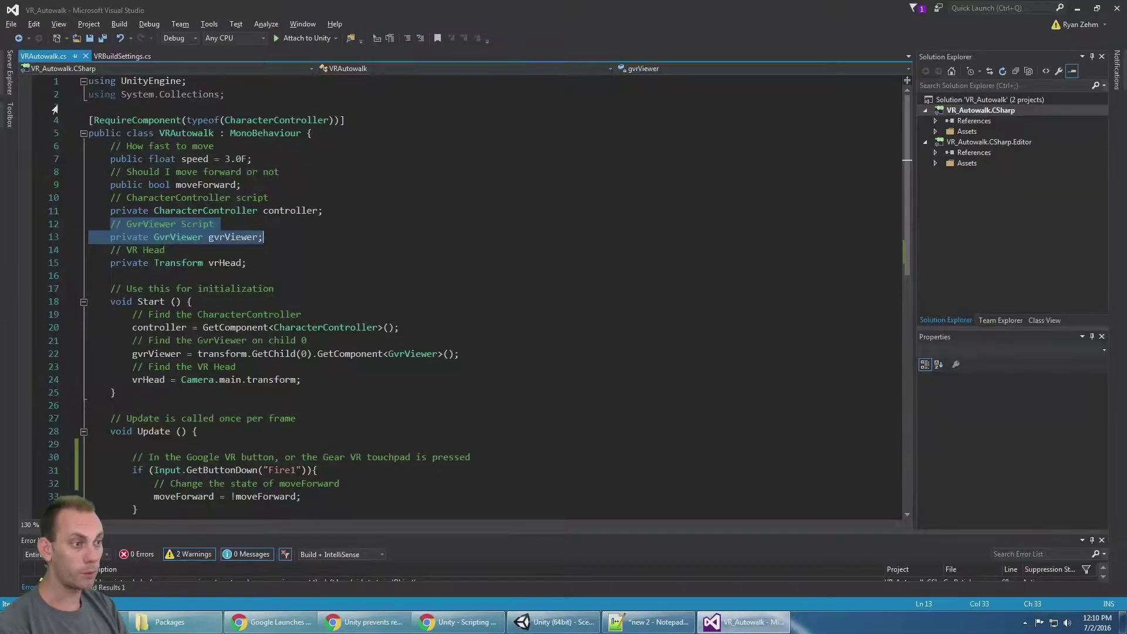
- Match the VR head Transform field to the Main Camera under Head in Unity
left_click(171, 237)
left_click_drag(111, 250, 256, 262)
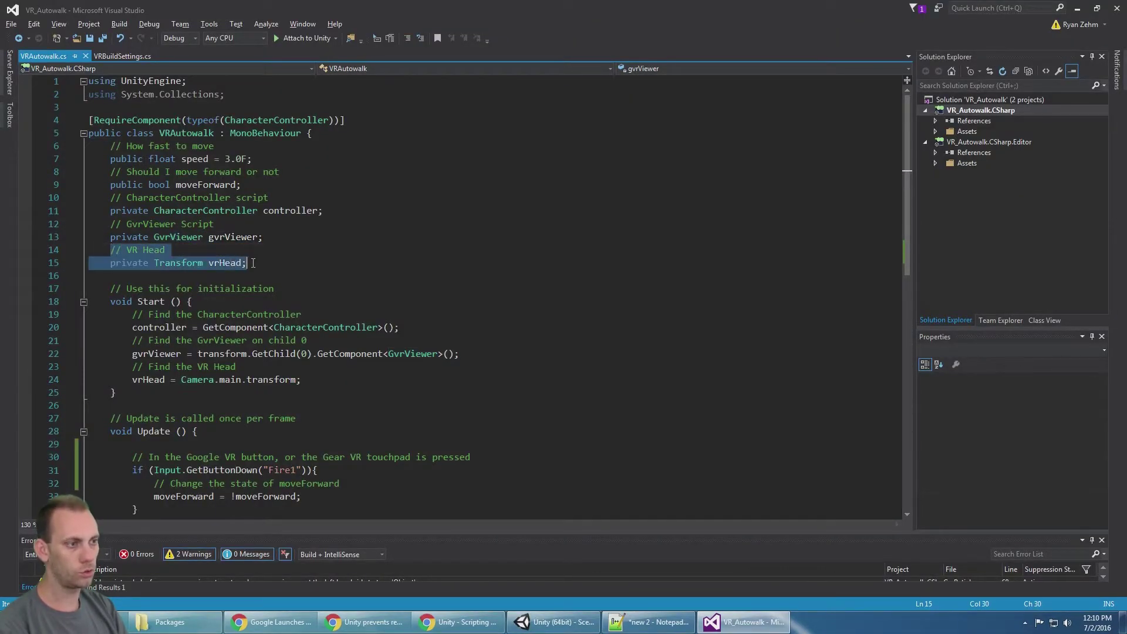
key("alt")
left_click(252, 263)
key("alt+Tab")
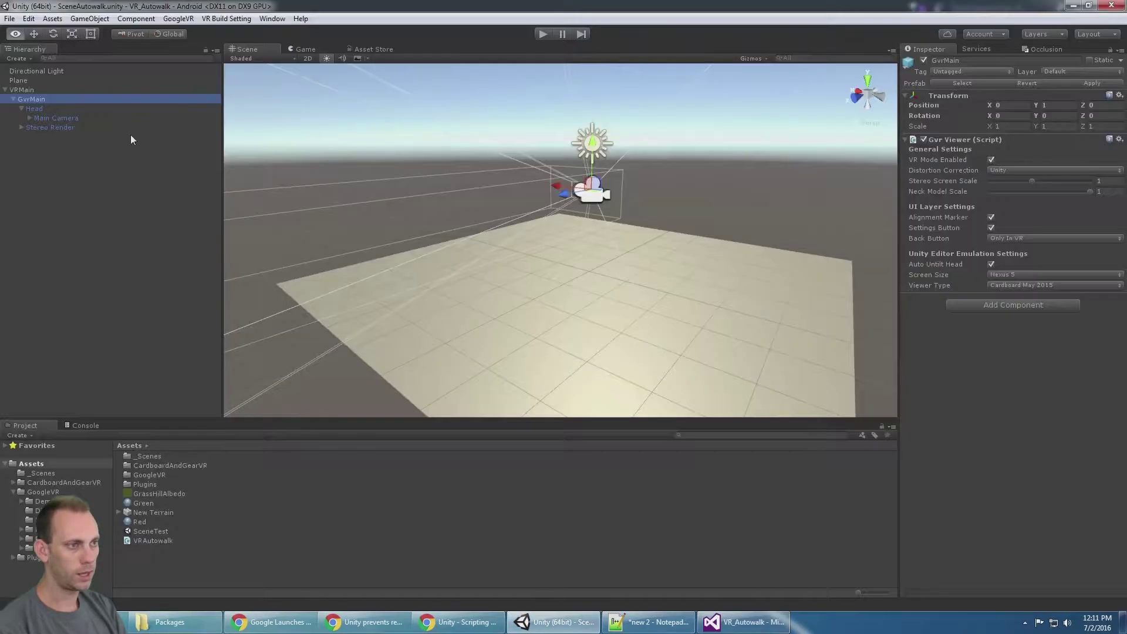
left_click(43, 106)
left_click(100, 117)
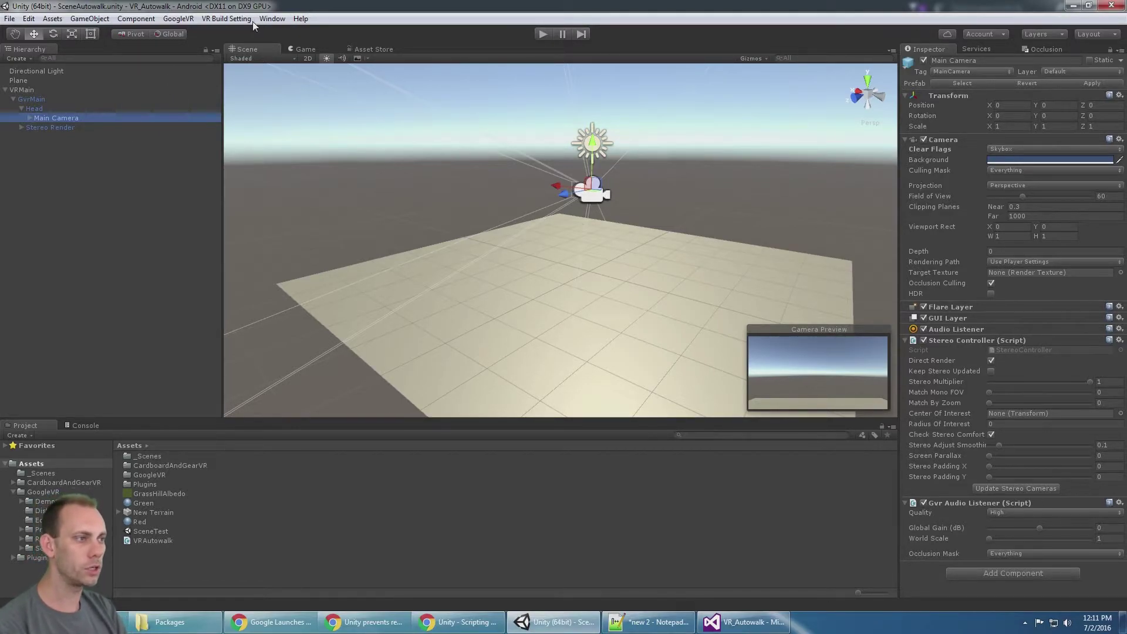
left_click(273, 21)
mouse_move(226, 19)
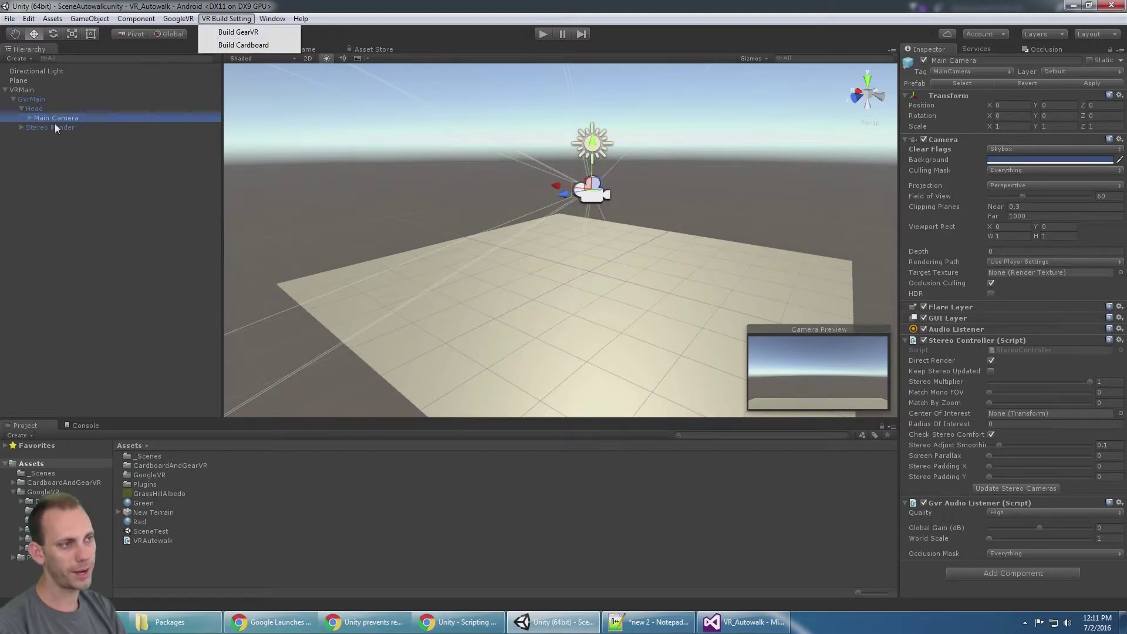
left_click(87, 29)
left_click(37, 108)
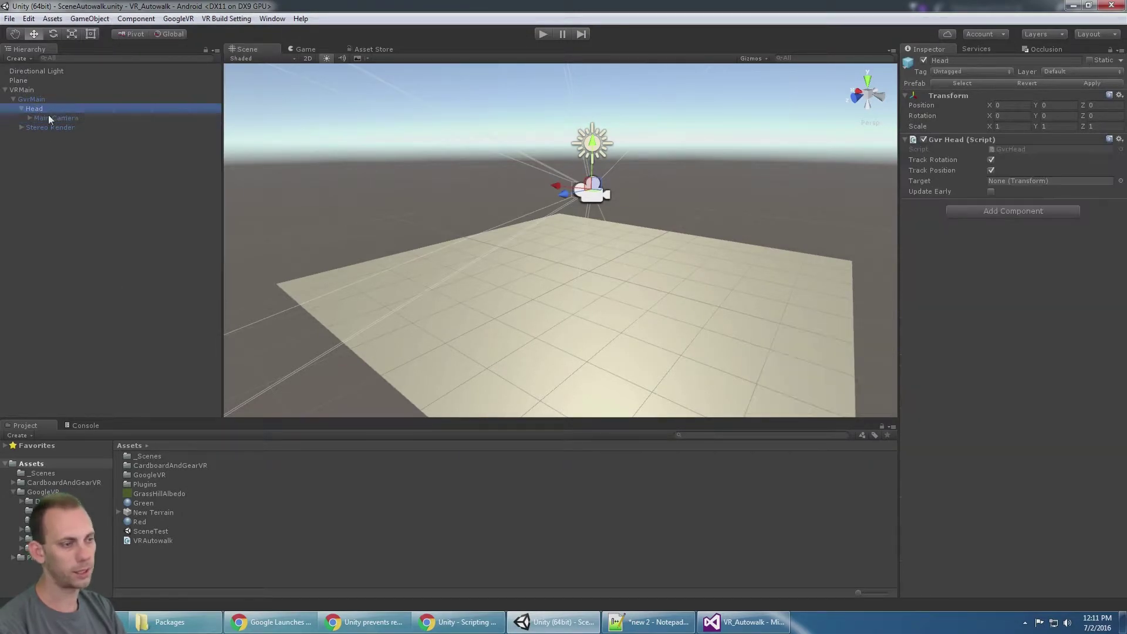
left_click(50, 118)
- Compare the vrHead field line with the Stereo Render and VRMain objects in Unity
key("alt+Tab")
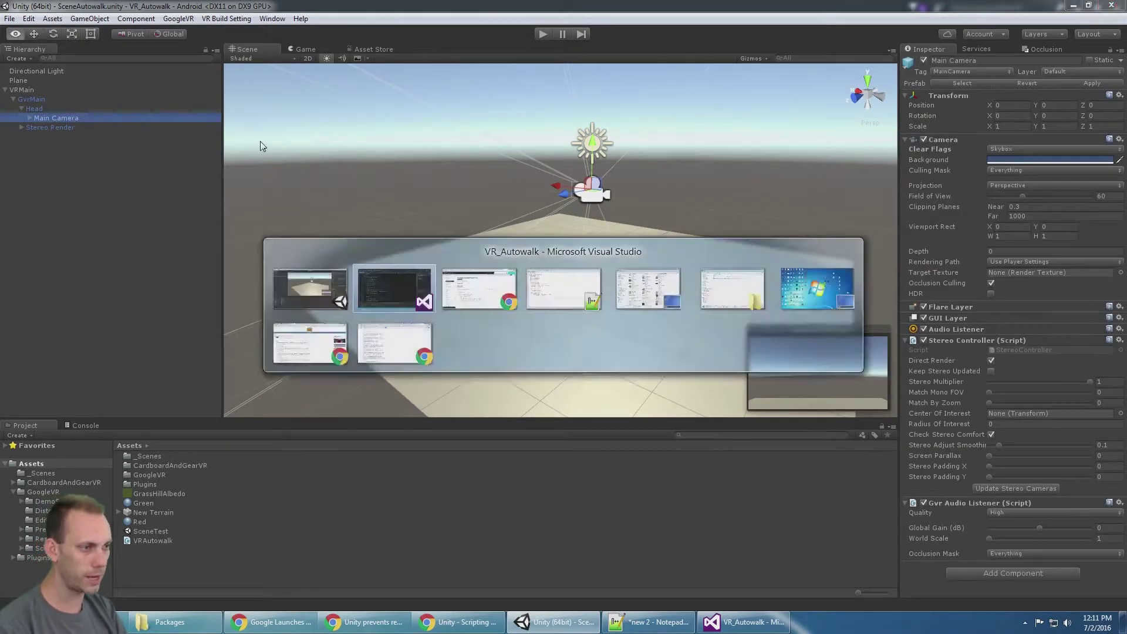
key("shift+Home")
scroll(175, 246, "down", 3)
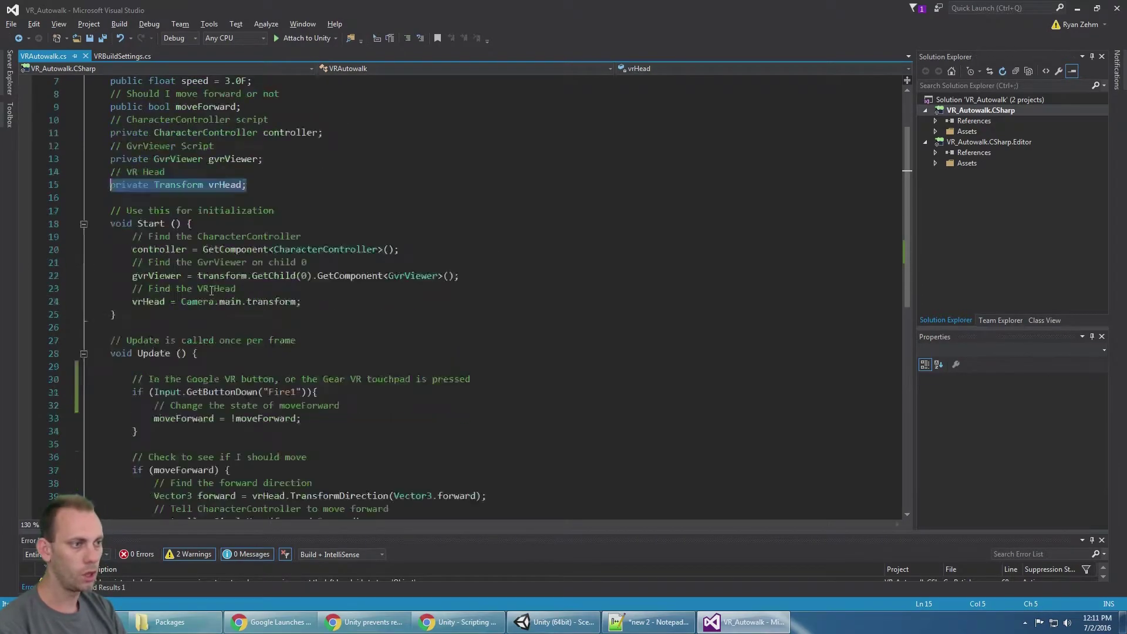
scroll(174, 246, "down", 1)
left_click_drag(91, 158, 405, 172)
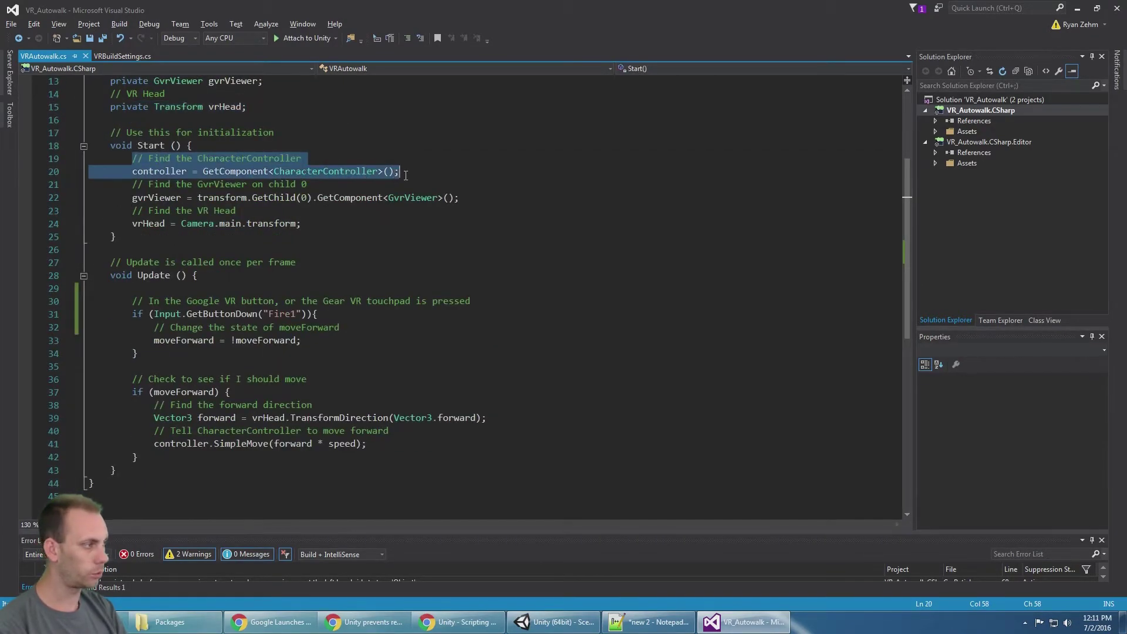
key("alt+Tab")
key("alt+Tab")
key("alt+Tab")
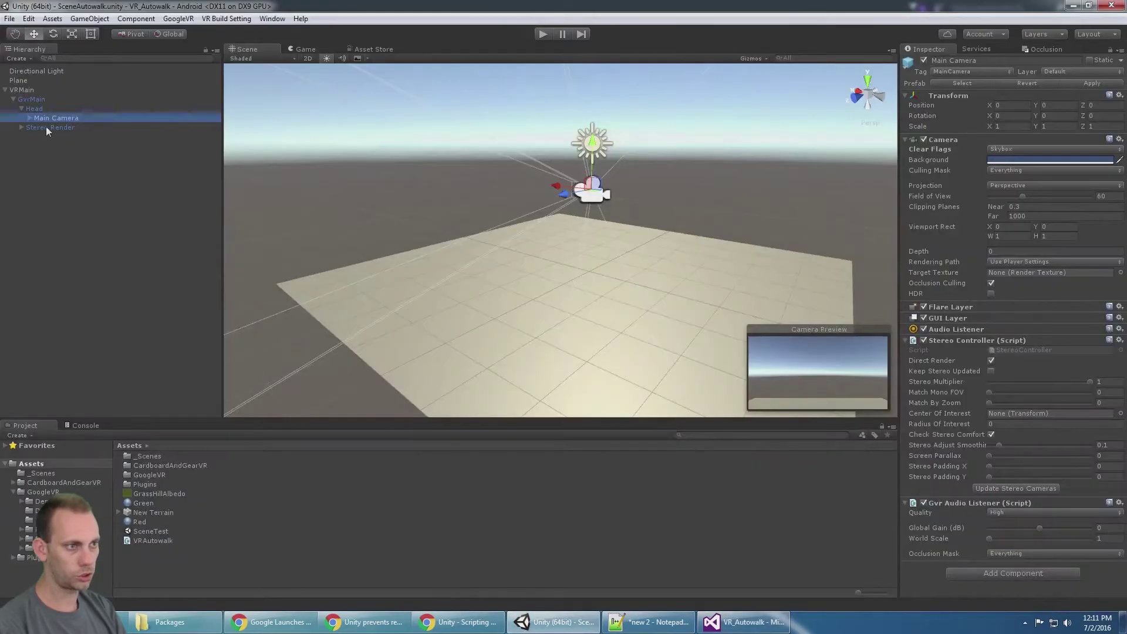
left_click(45, 126)
left_click(34, 94)
- Trace the GvrViewer lookup on child 0 and the VR head lookup from Main Camera
key("alt+Tab")
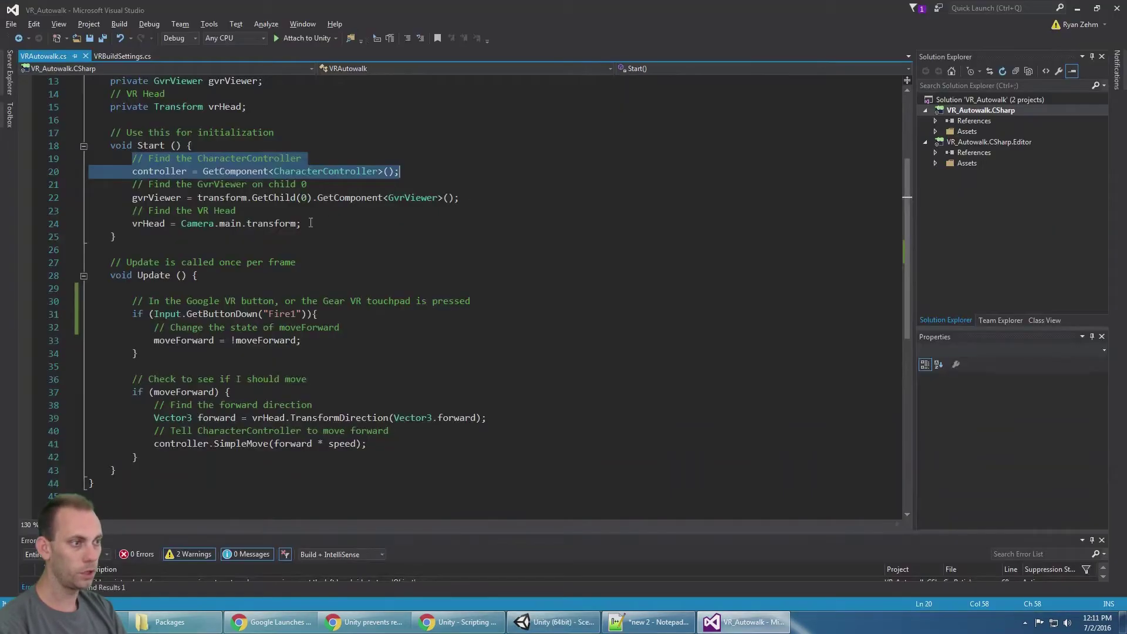
left_click_drag(134, 184, 461, 197)
key("alt+Tab")
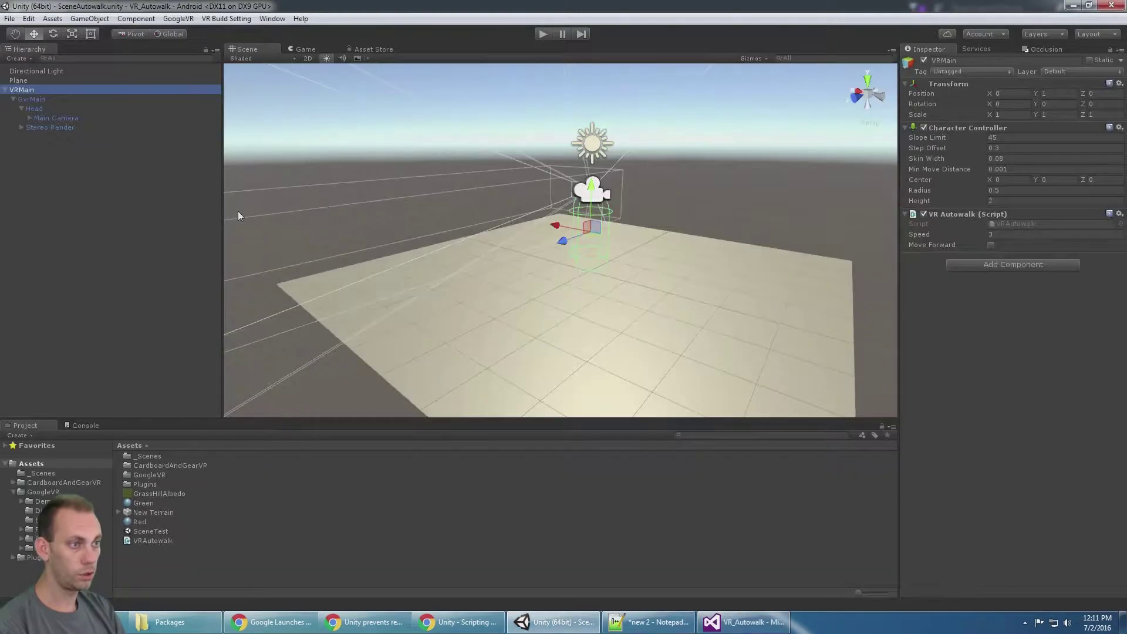
left_click(36, 100)
key("alt+Tab")
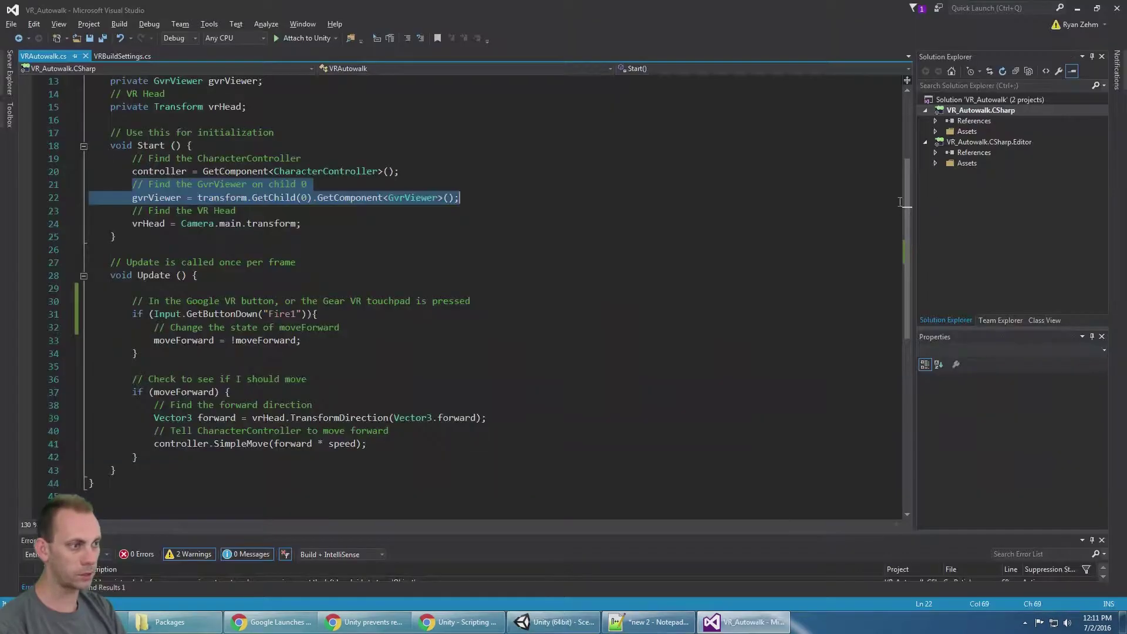
left_click_drag(134, 210, 301, 224)
key("alt+Tab")
left_click(53, 118)
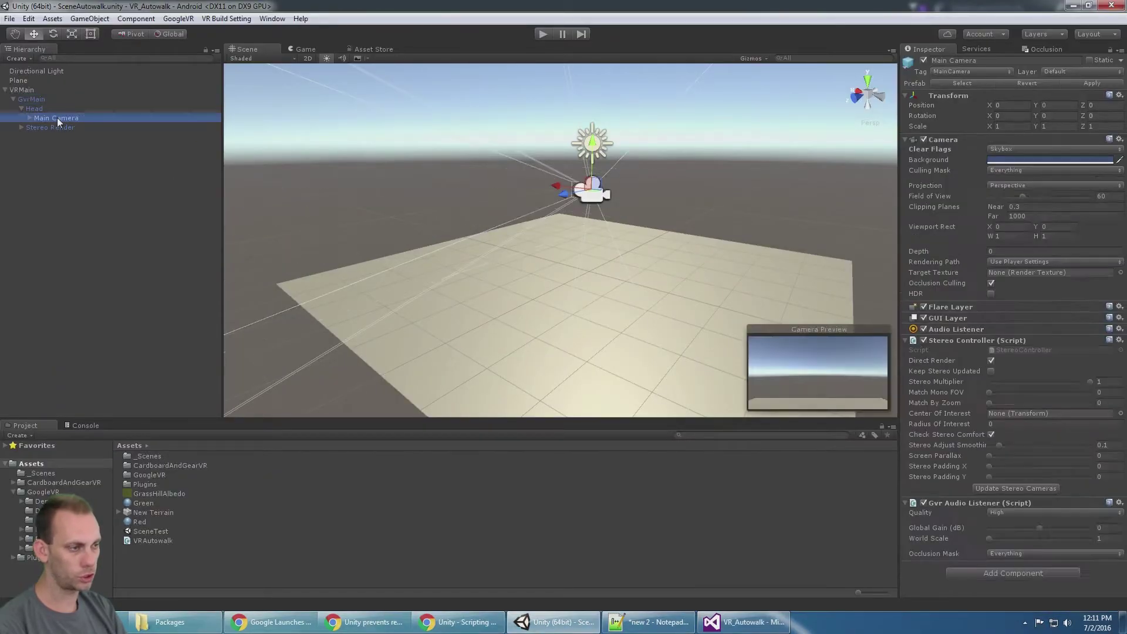
key("alt+Tab")
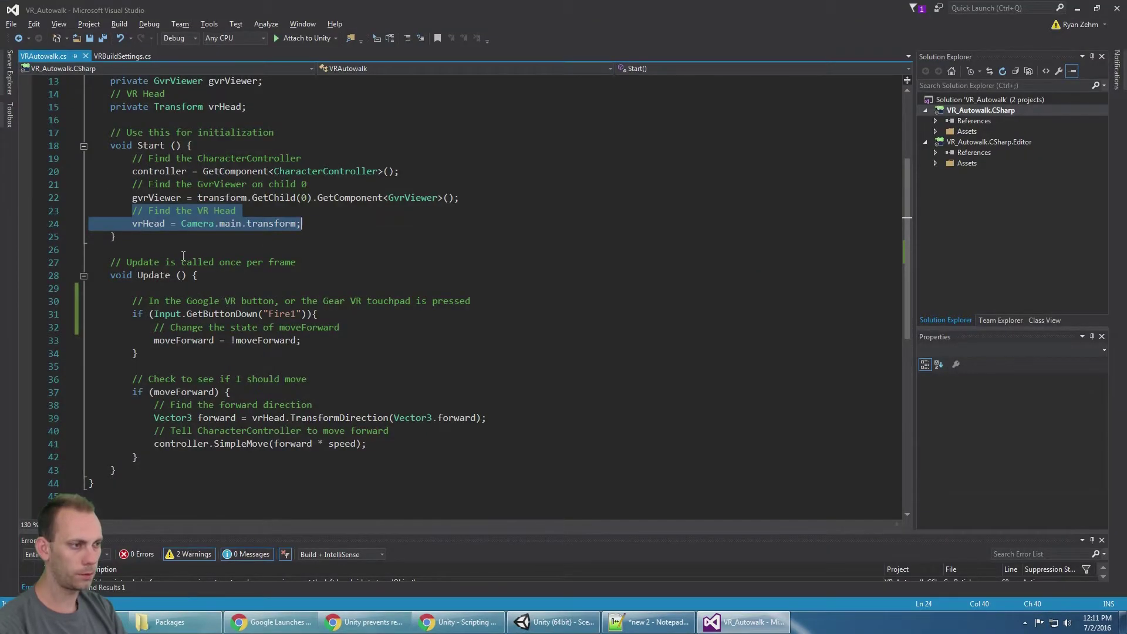
- Highlight where vrHead is used and the Fire1 button-press block in Update
left_click(166, 224)
scroll(198, 240, "down", 3)
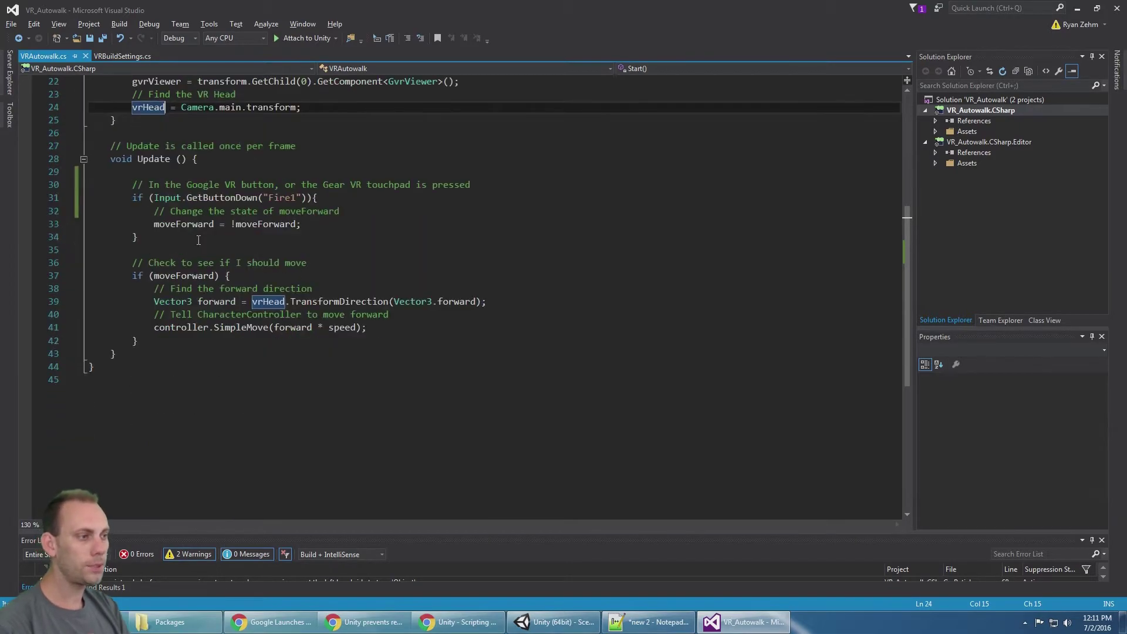
left_click_drag(128, 185, 183, 237)
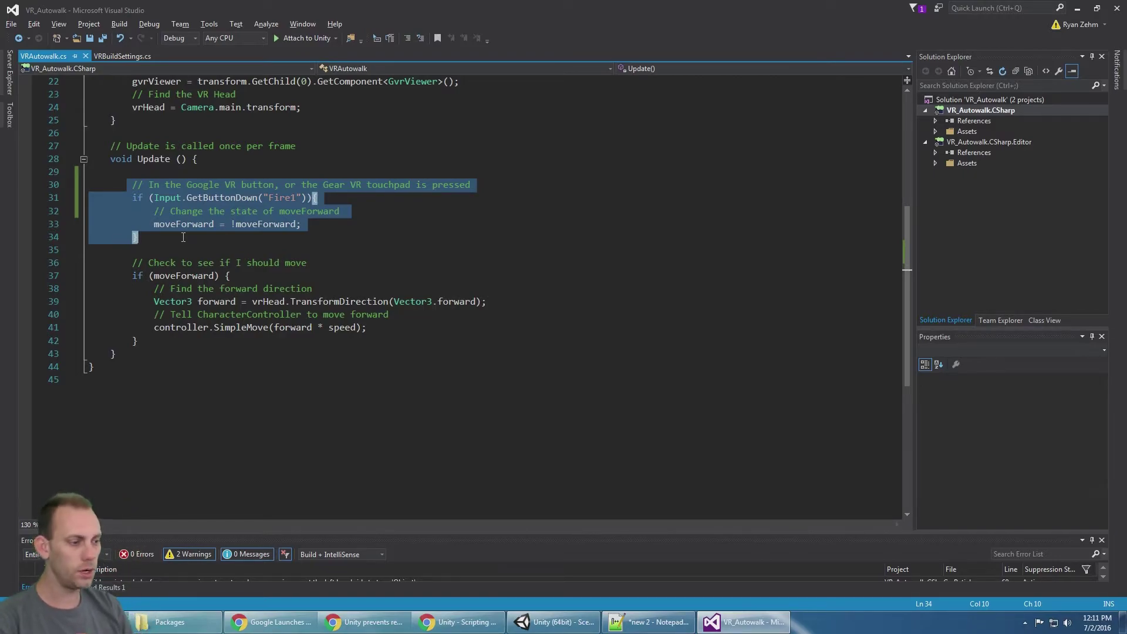
left_click(554, 622)
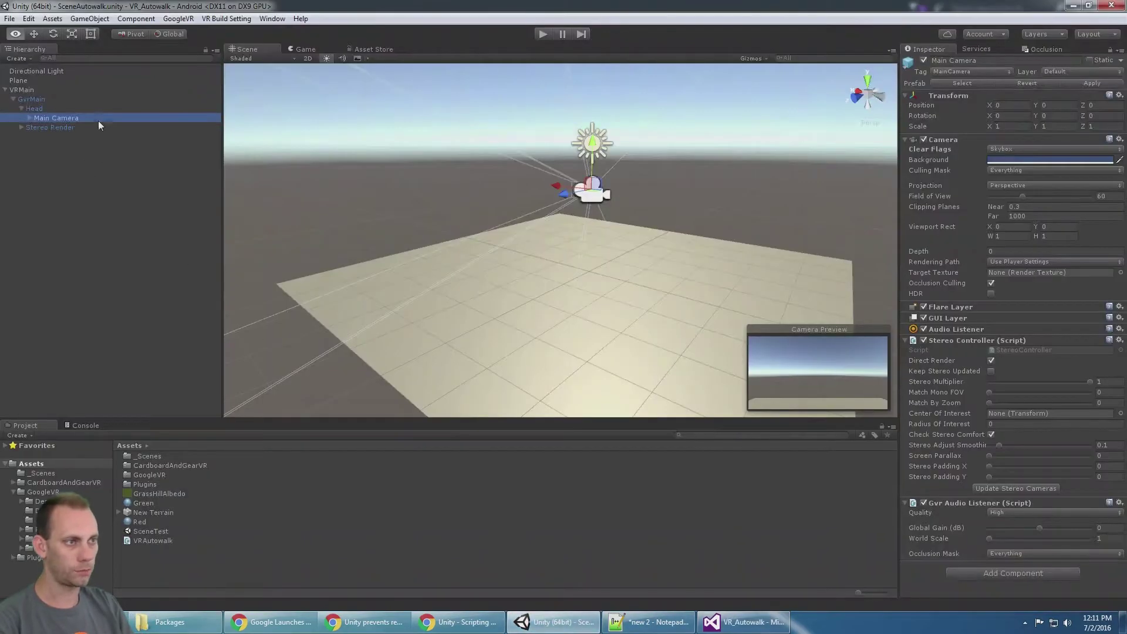
left_click(29, 18)
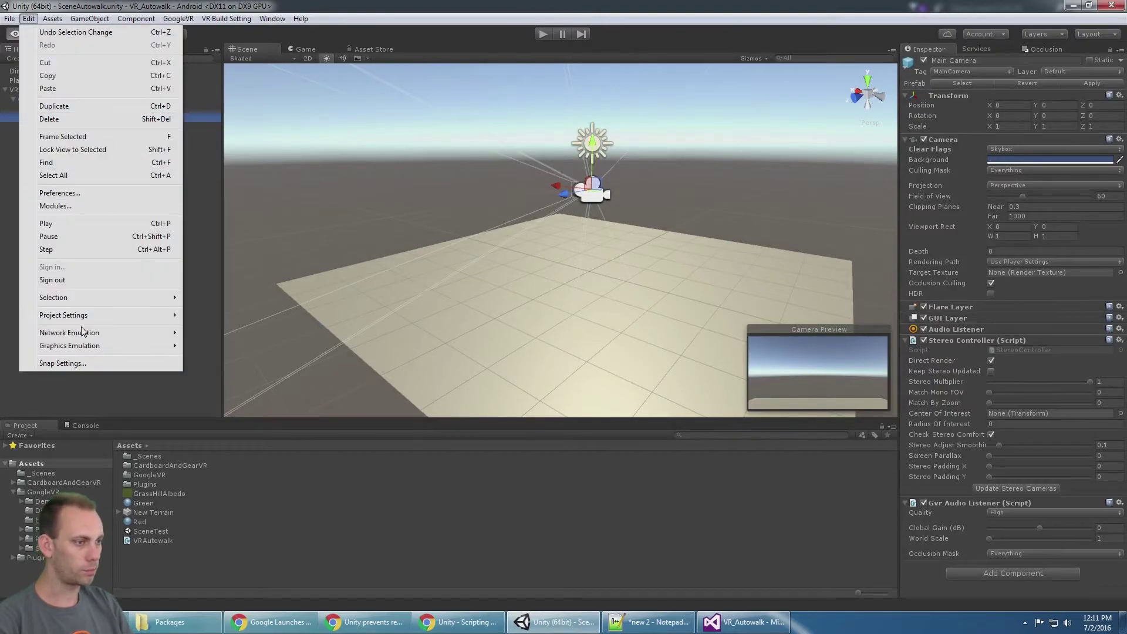
- Inspect the Fire1 axis in the project's Input settings, then return to the VRAutowalk script in Visual Studio
mouse_move(88, 315)
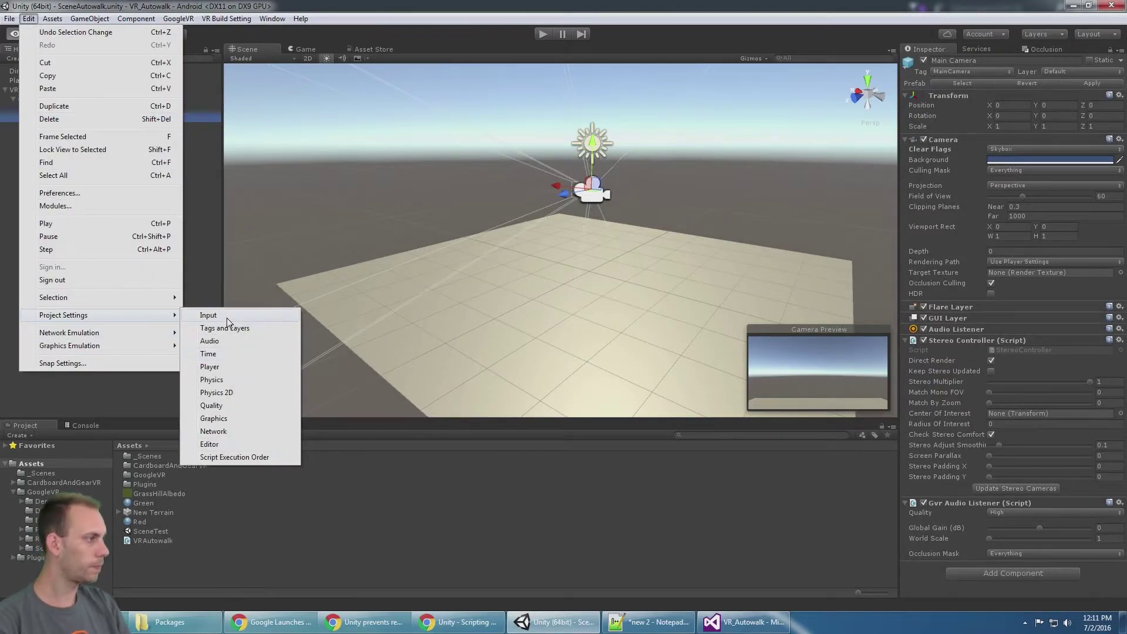
left_click(226, 316)
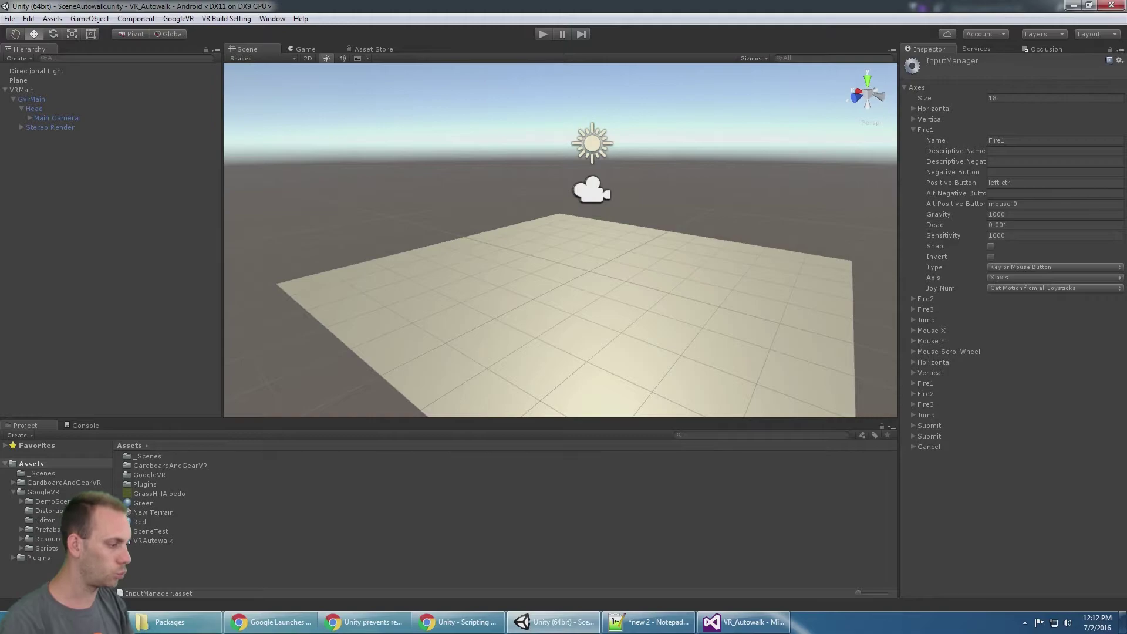
left_click(742, 621)
left_click(422, 325)
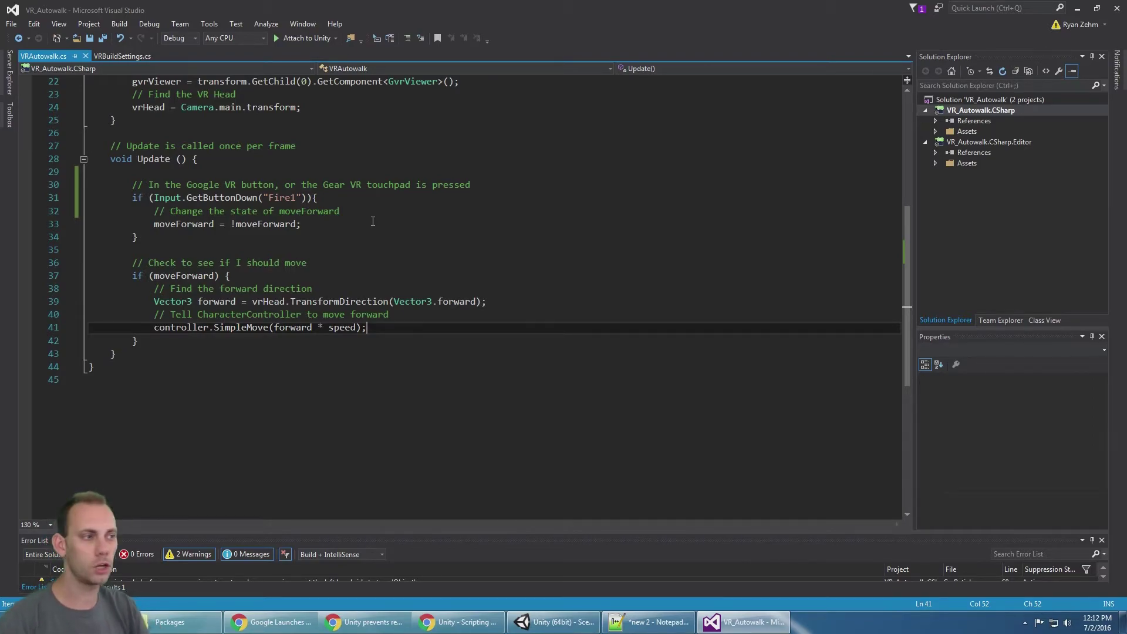
left_click_drag(131, 184, 137, 237)
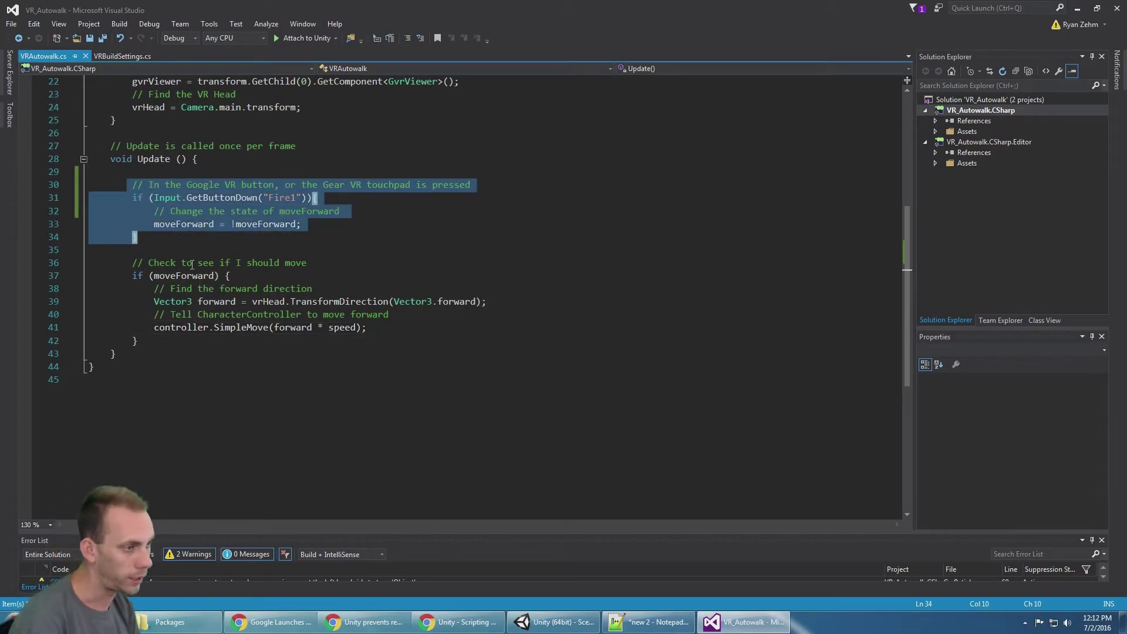
left_click(211, 234)
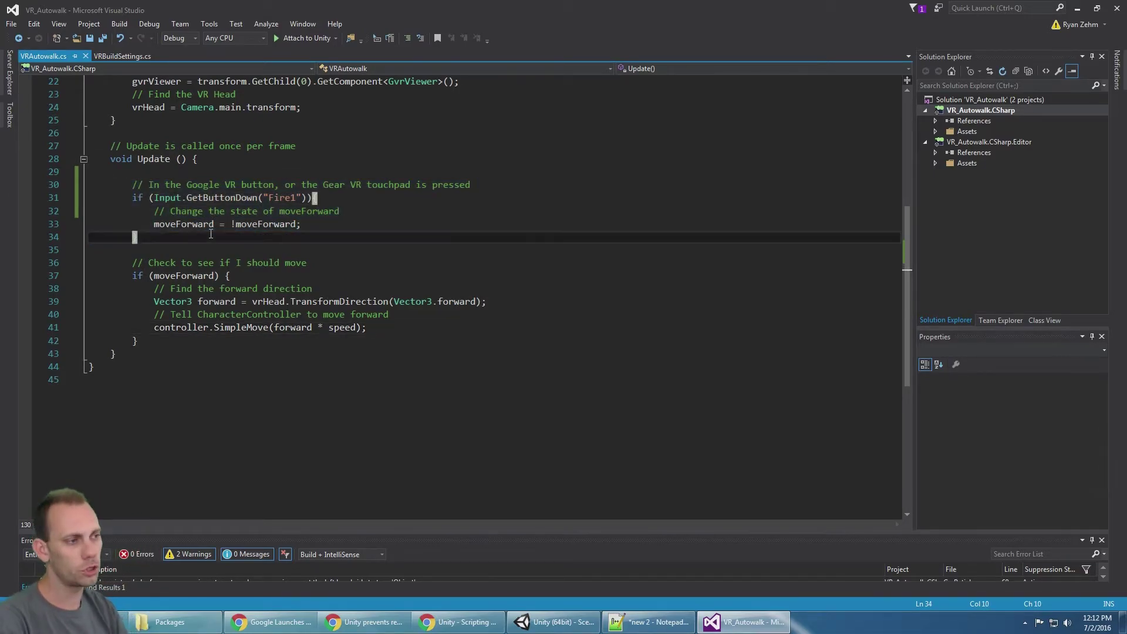
scroll(206, 231, "down", 1)
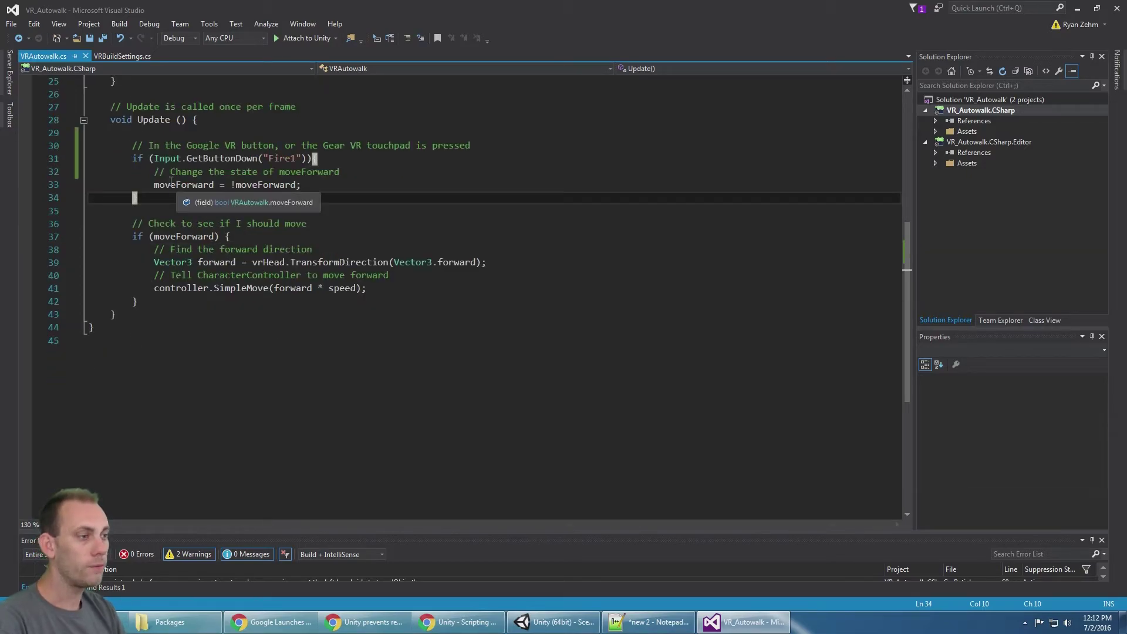
left_click_drag(153, 184, 302, 186)
left_click(205, 212)
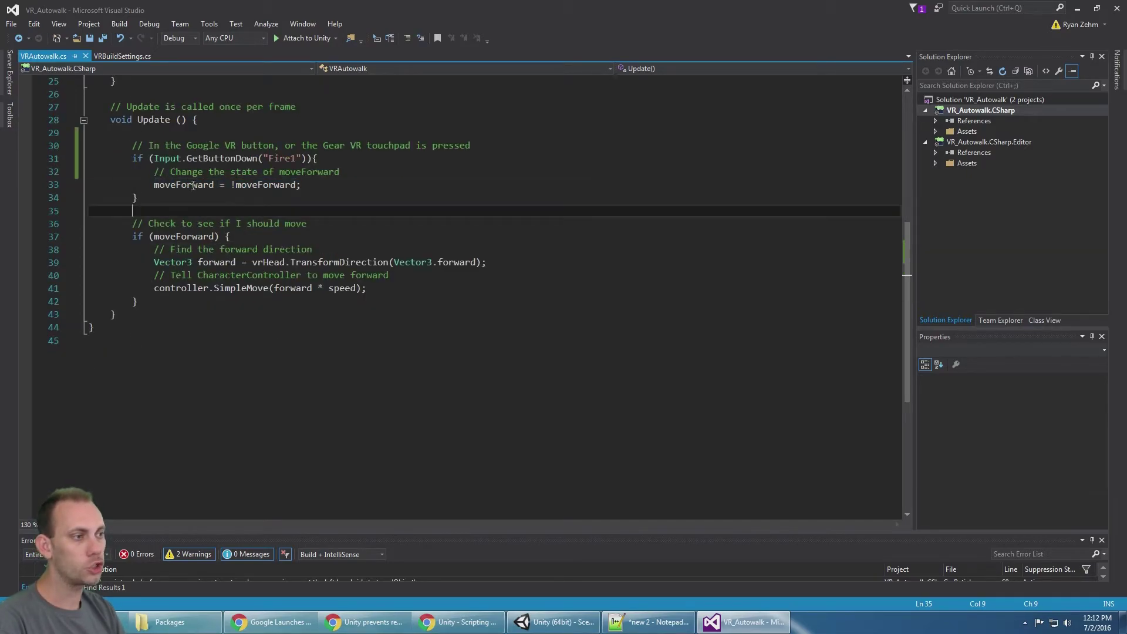
double_click(188, 184)
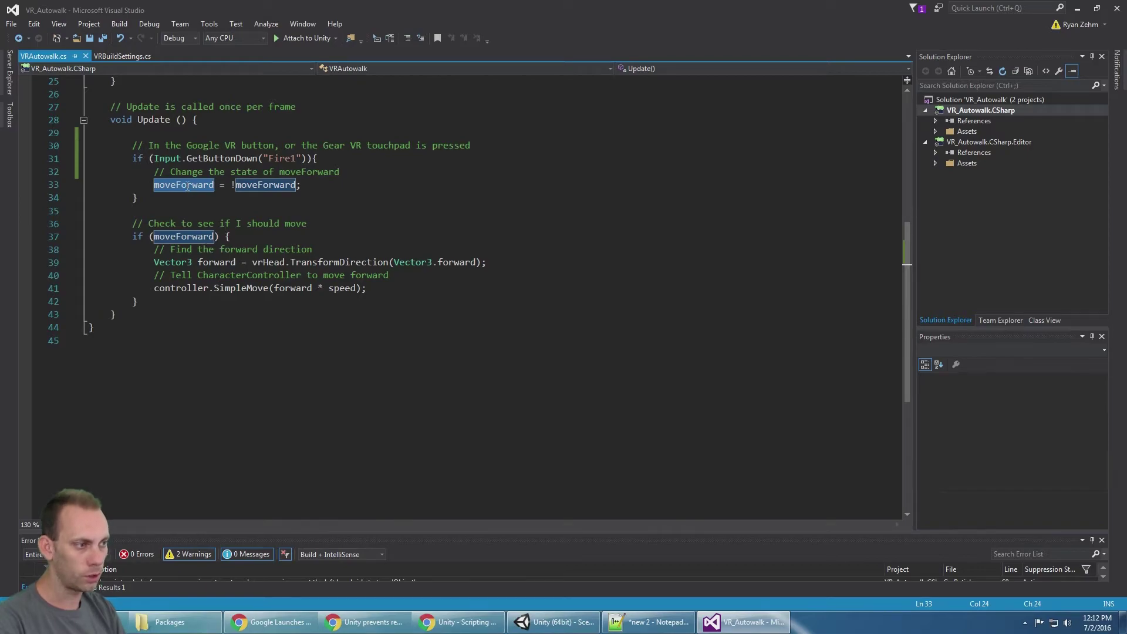
scroll(205, 258, "up", 7)
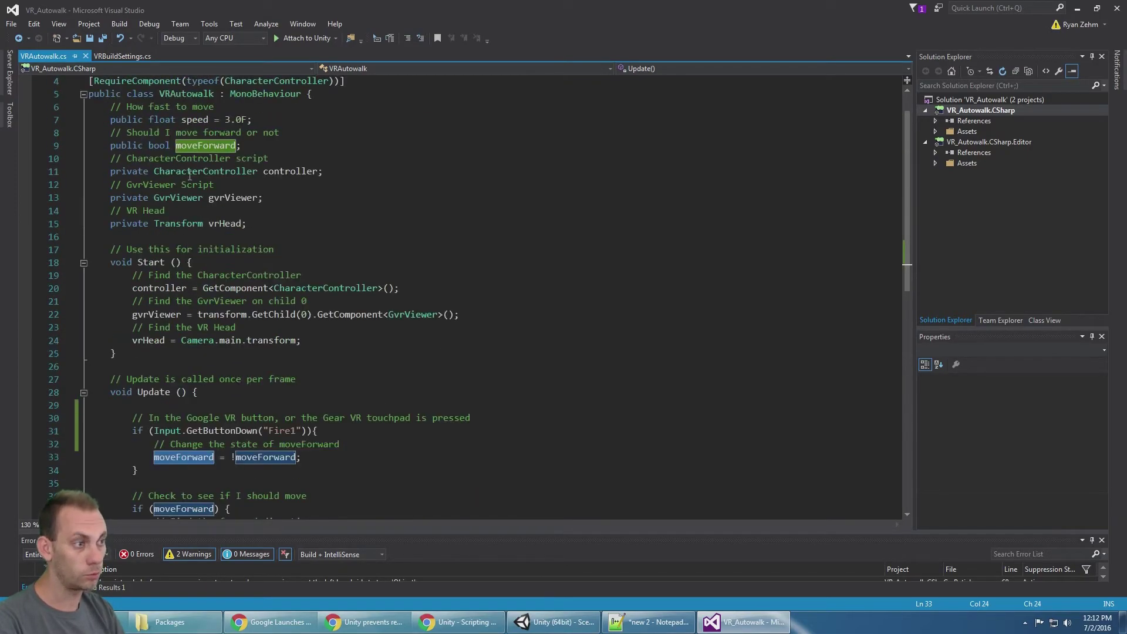
scroll(193, 155, "down", 3)
left_click(138, 352)
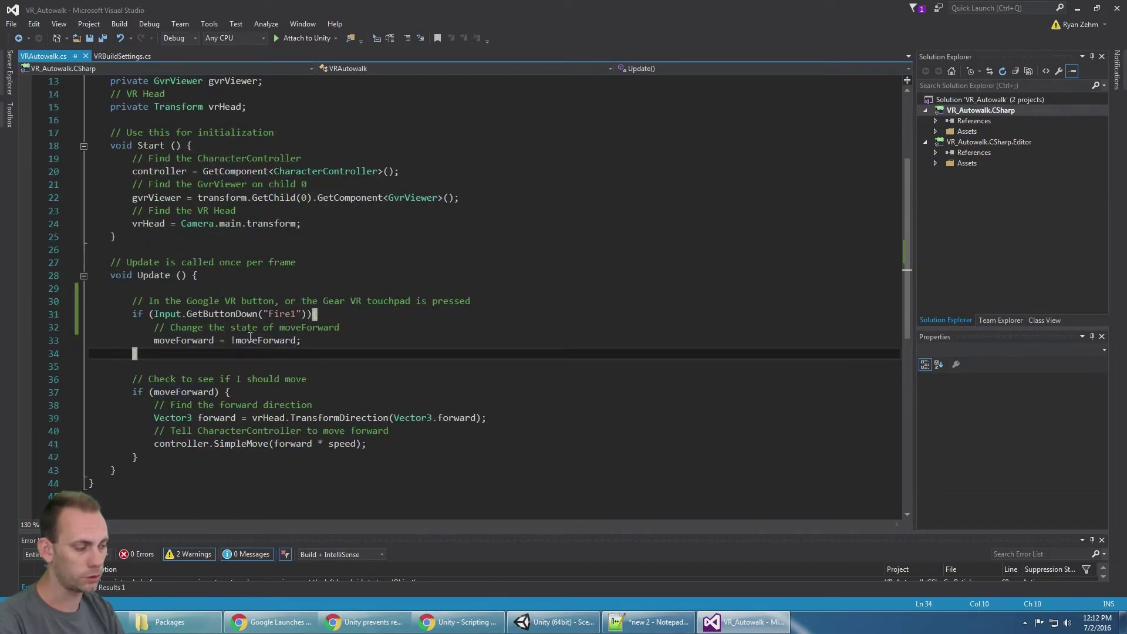
scroll(234, 340, "down", 2)
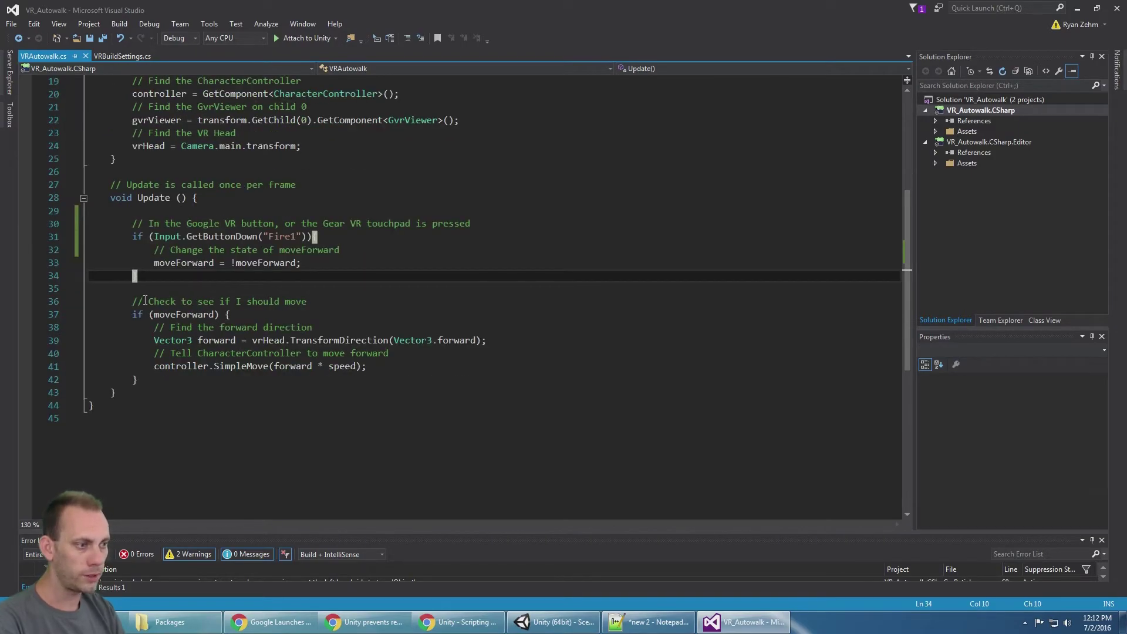
key("Down")
key("Down")
key("Down")
key("Right")
key("Right")
key("Right")
scroll(145, 301, "down", 1)
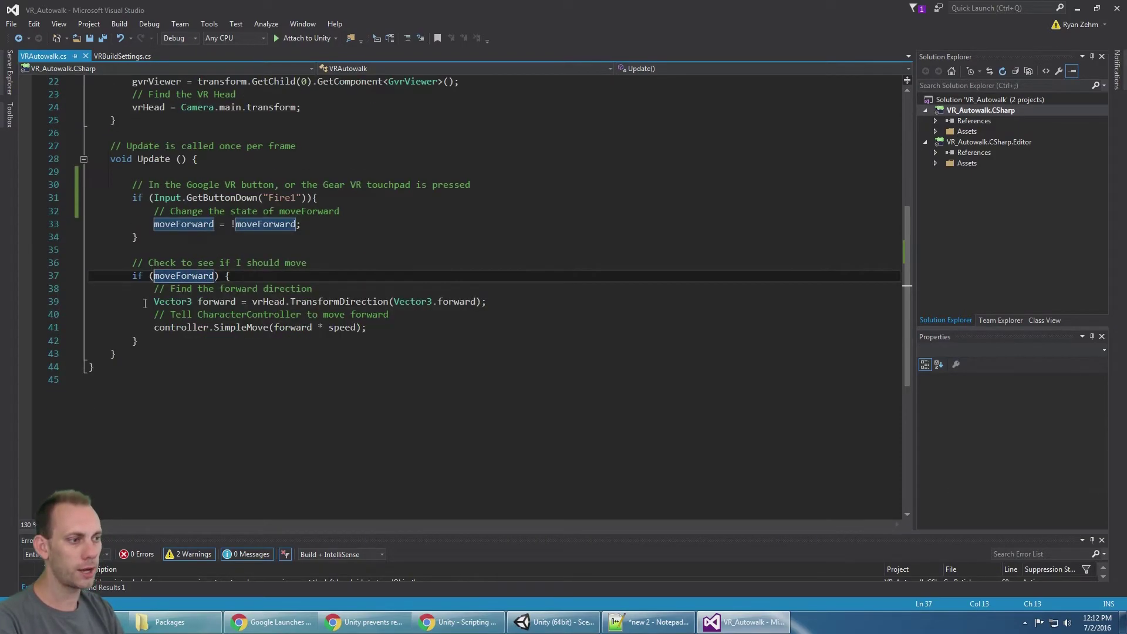
left_click(157, 314)
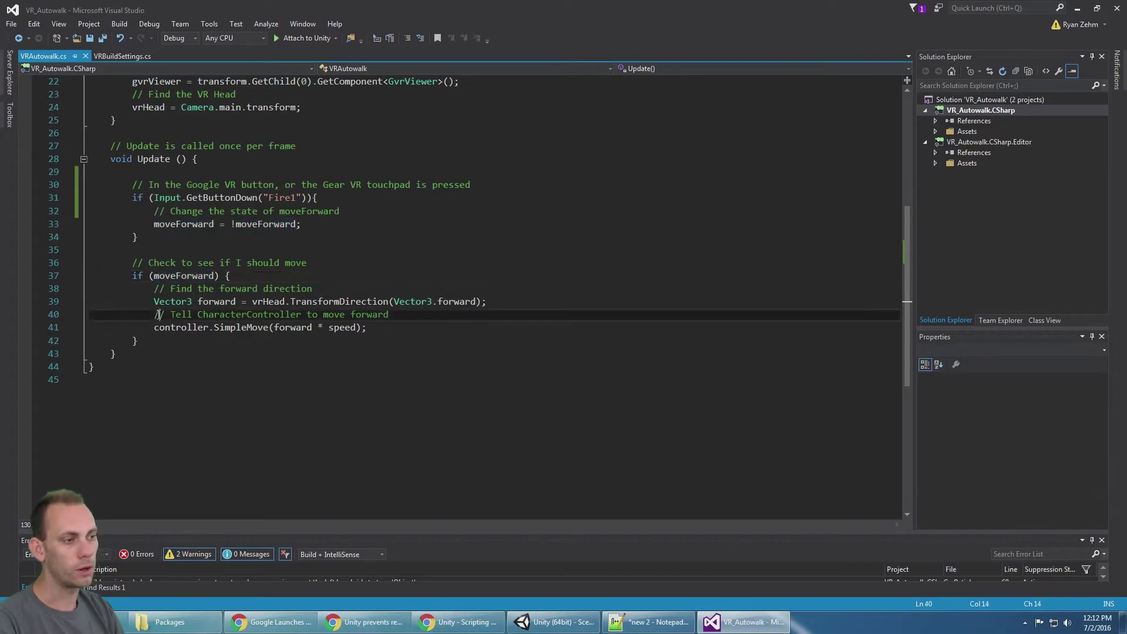
double_click(179, 275)
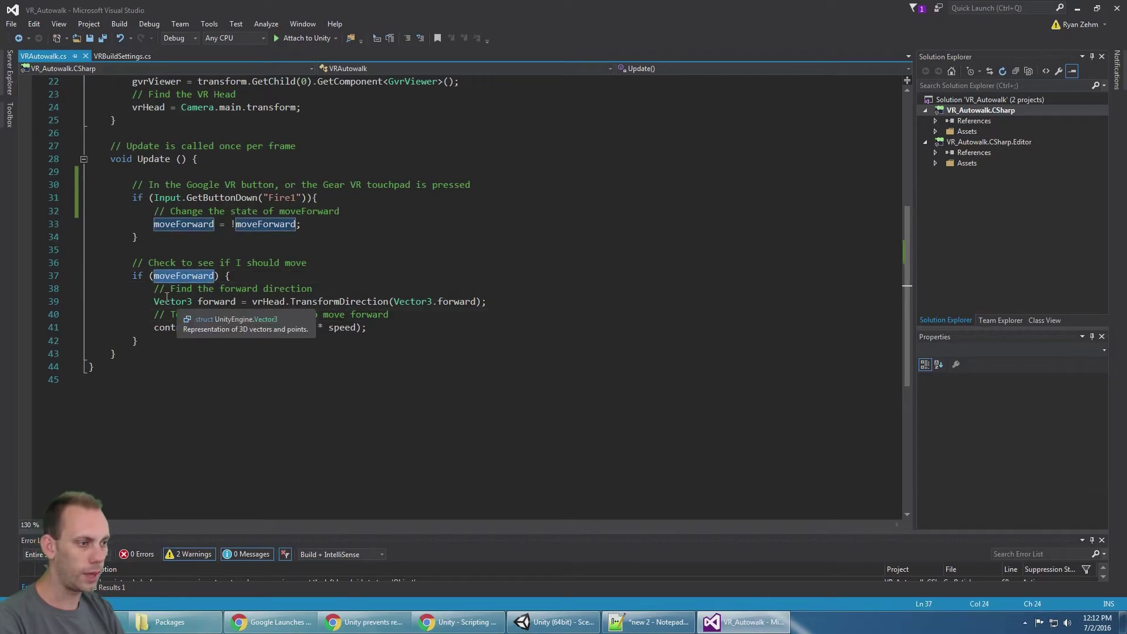
left_click_drag(155, 289, 217, 300)
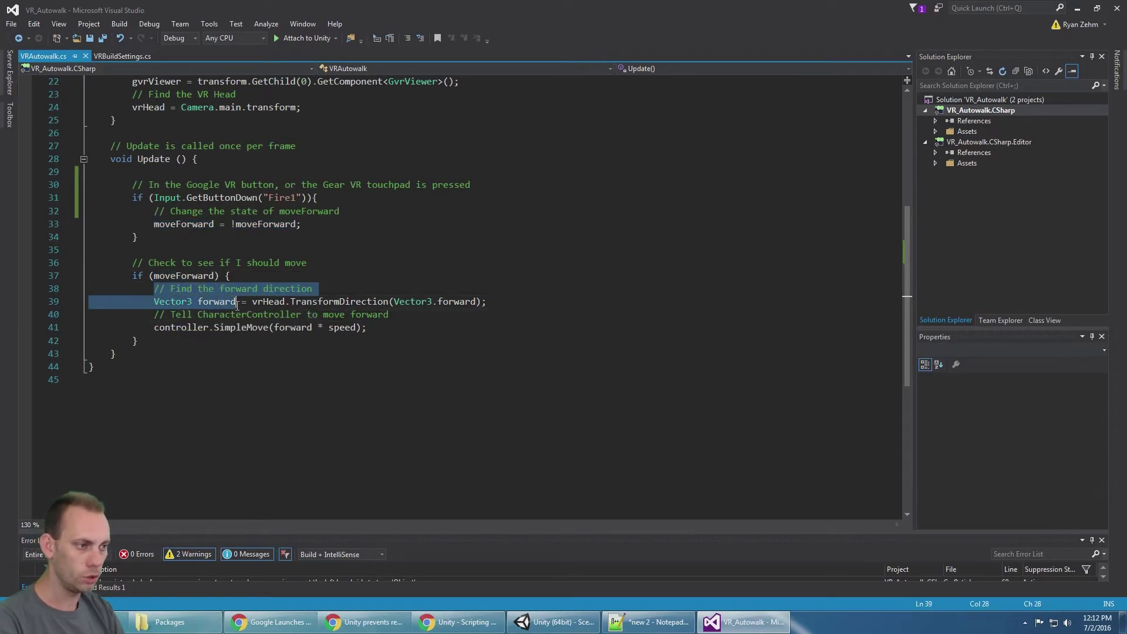
left_click_drag(225, 304, 477, 308)
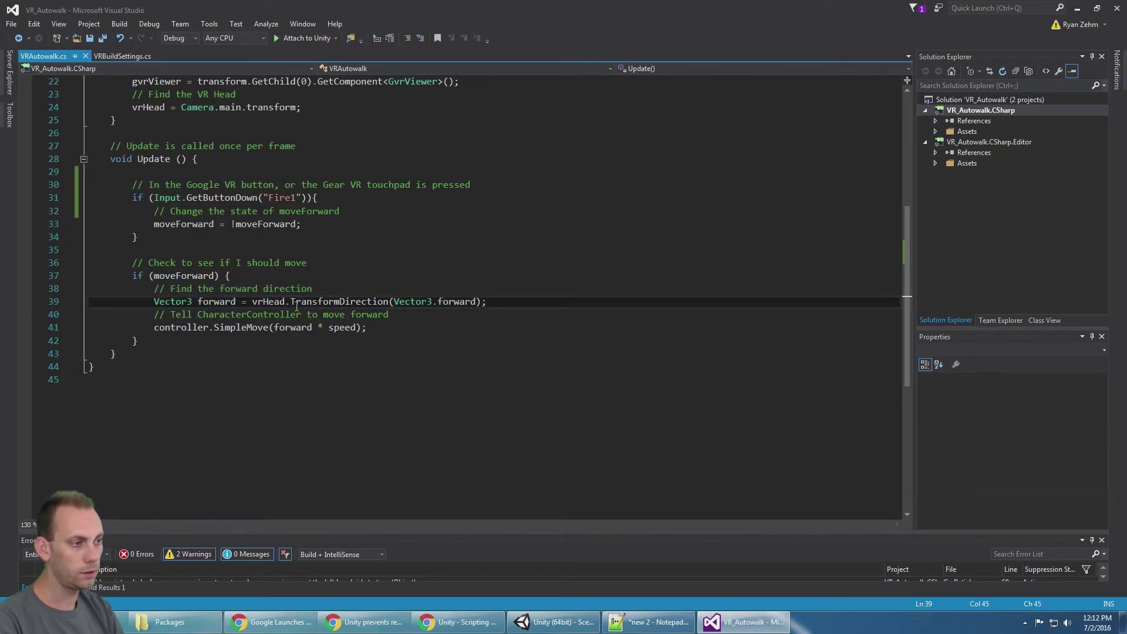
double_click(273, 302)
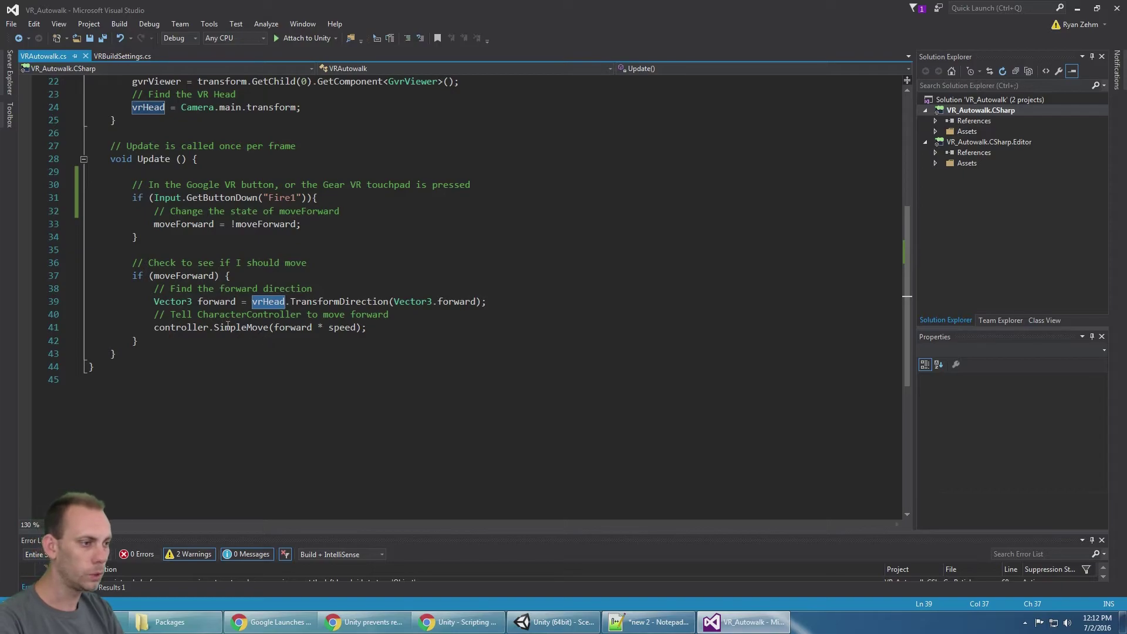
left_click_drag(155, 314, 397, 314)
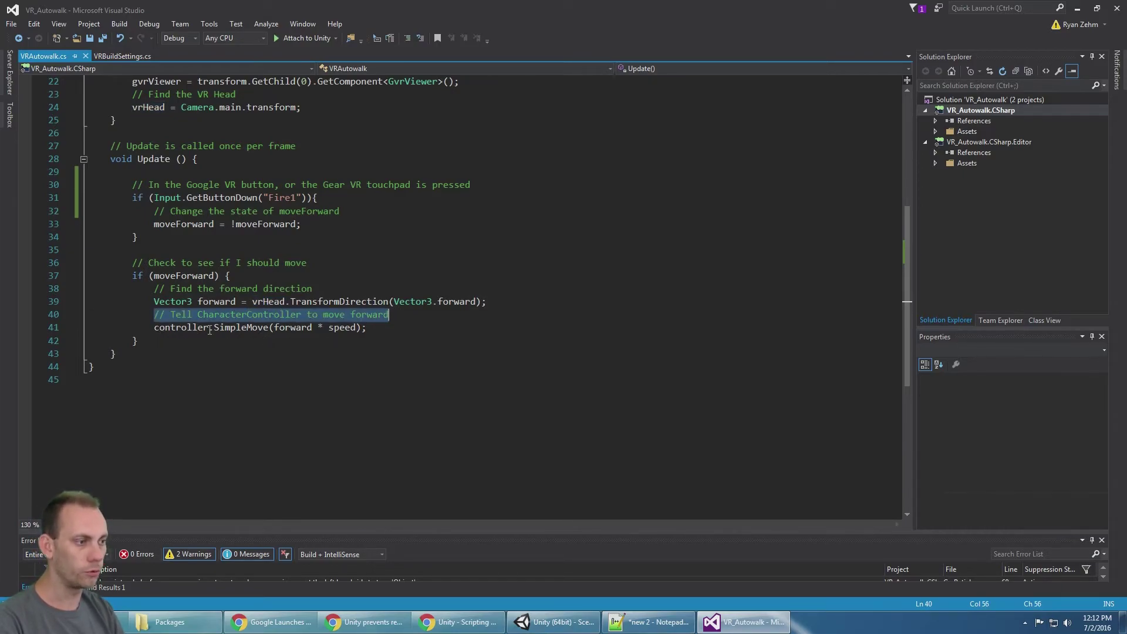
left_click(161, 328)
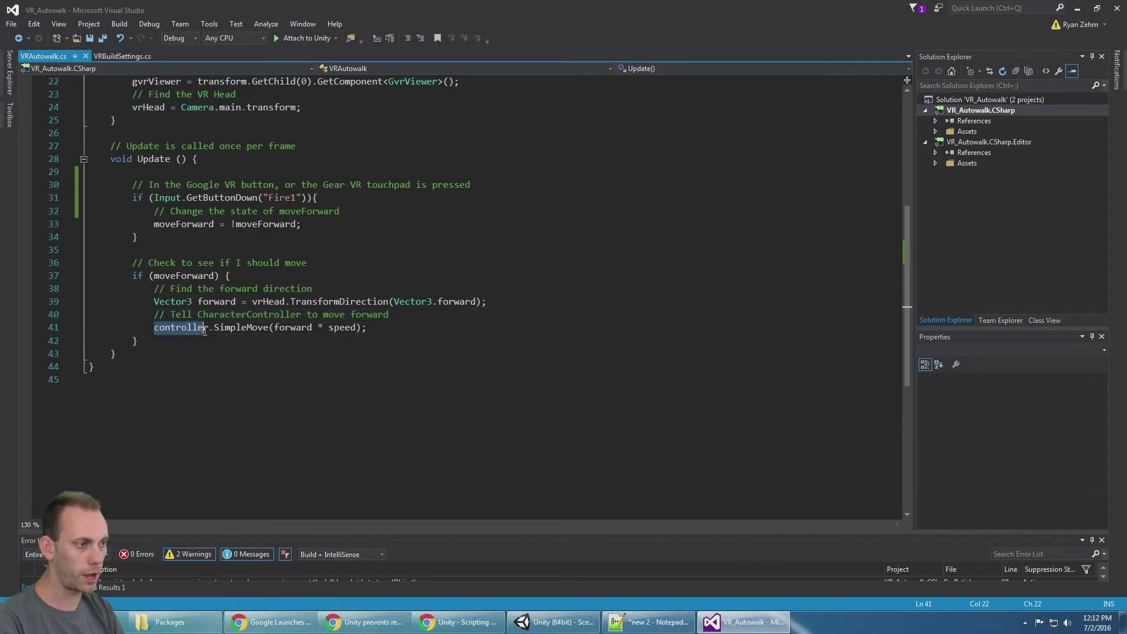
double_click(292, 328)
double_click(342, 327)
scroll(422, 351, "up", 4)
scroll(421, 352, "up", 3)
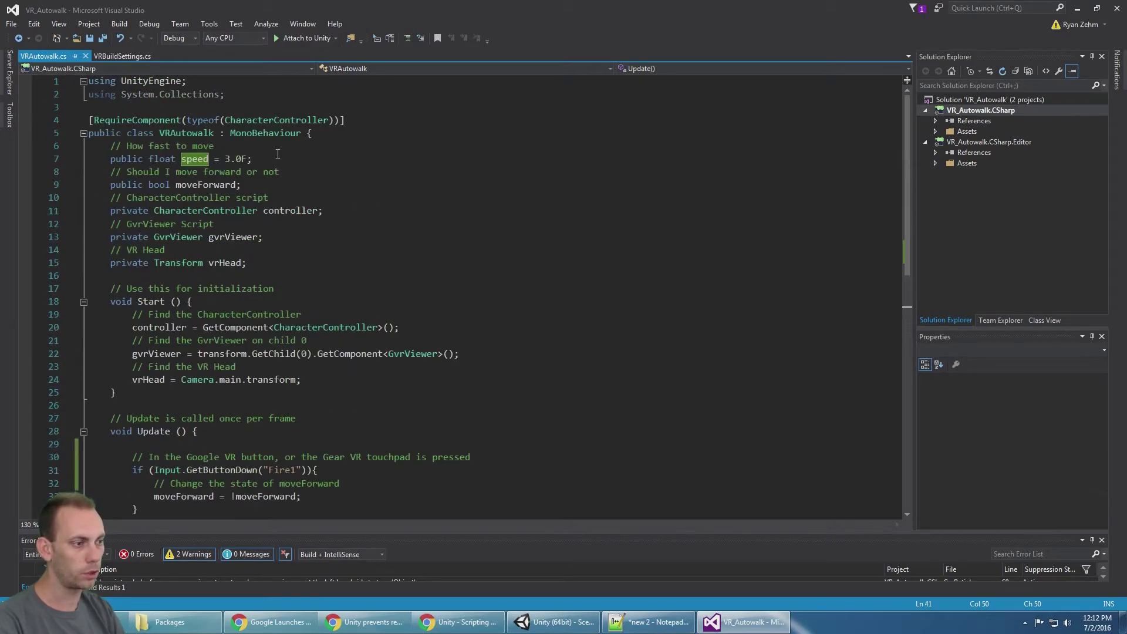
scroll(277, 154, "down", 4)
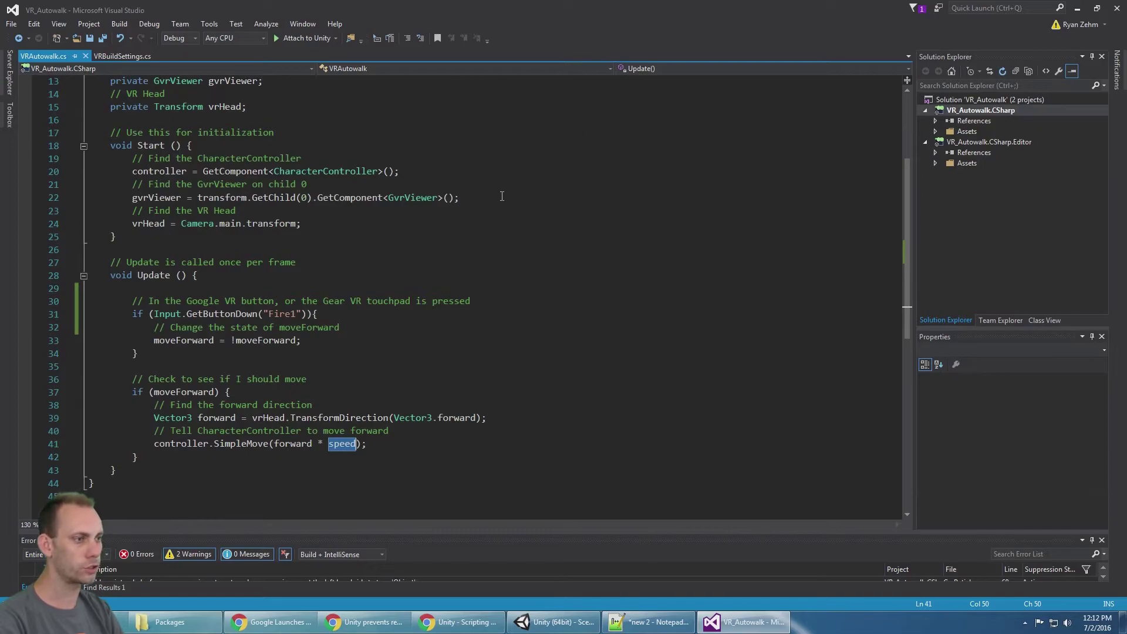
left_click_drag(907, 291, 891, 241)
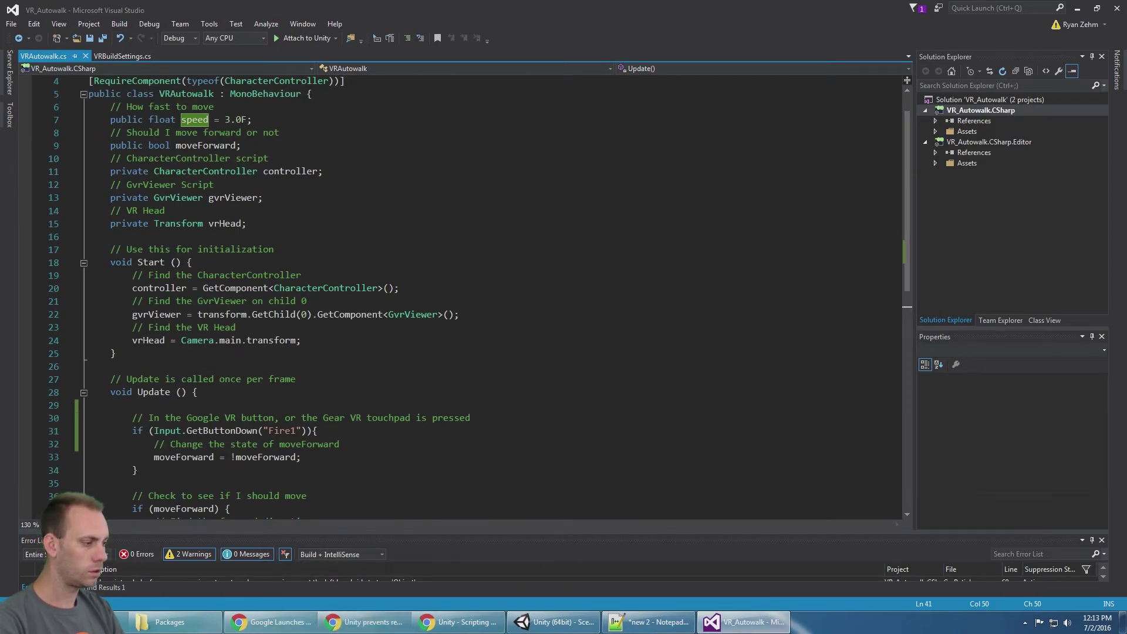
- Add a new Terrain object to the scene from the Hierarchy's 3D Object menu
left_click(657, 625)
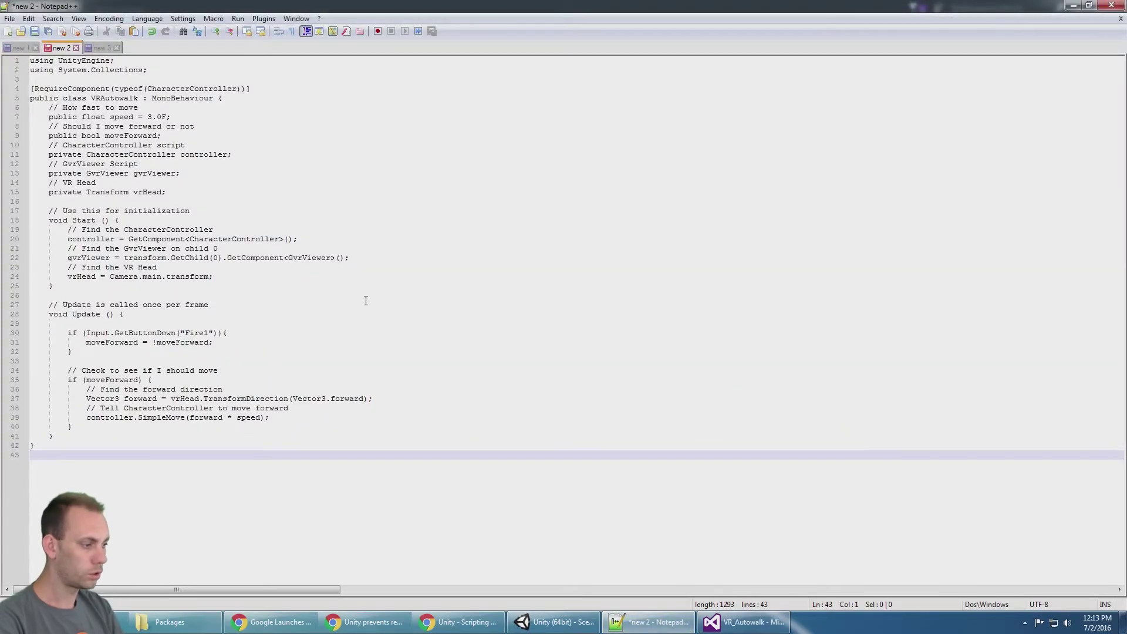
left_click(553, 622)
left_click(86, 111)
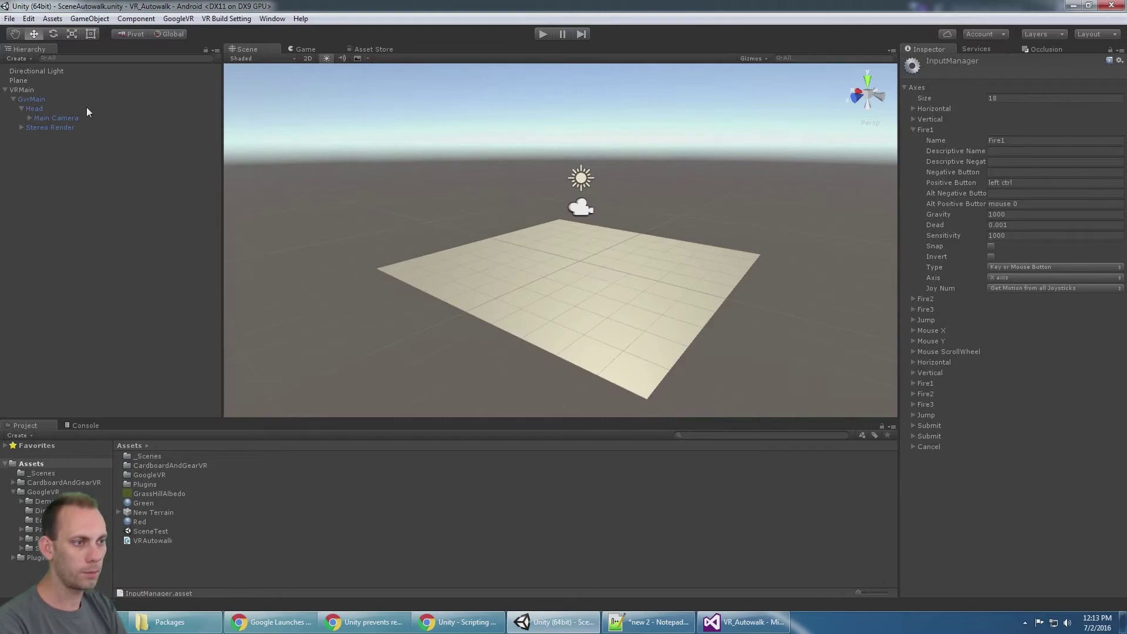
right_click(88, 122)
right_click(44, 191)
left_click(15, 203)
right_click(25, 201)
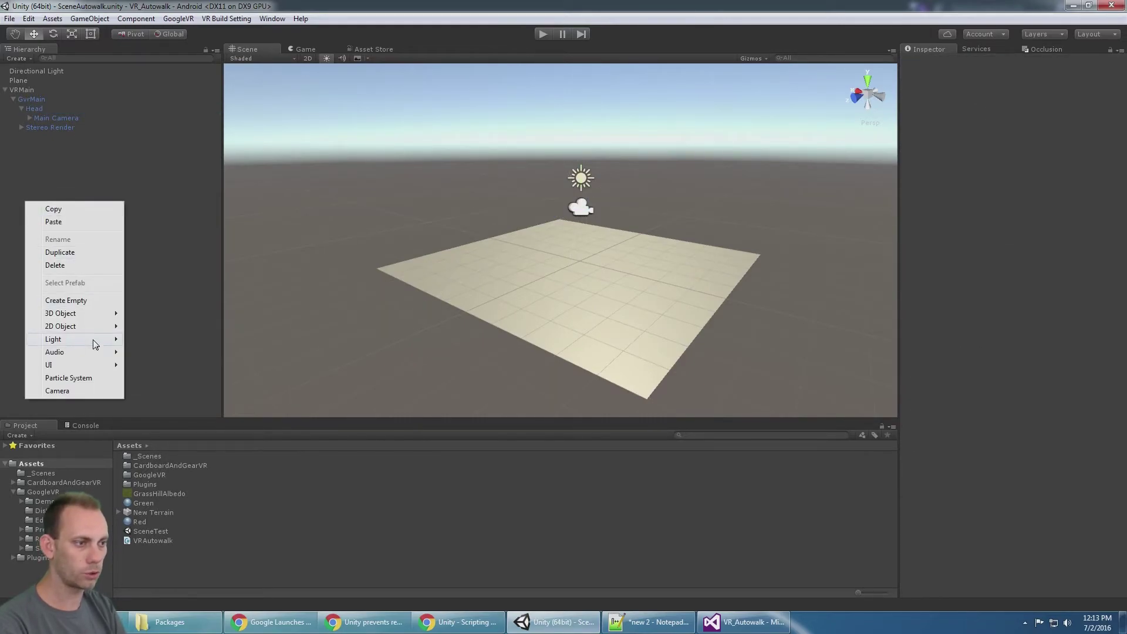
mouse_move(91, 318)
left_click(173, 406)
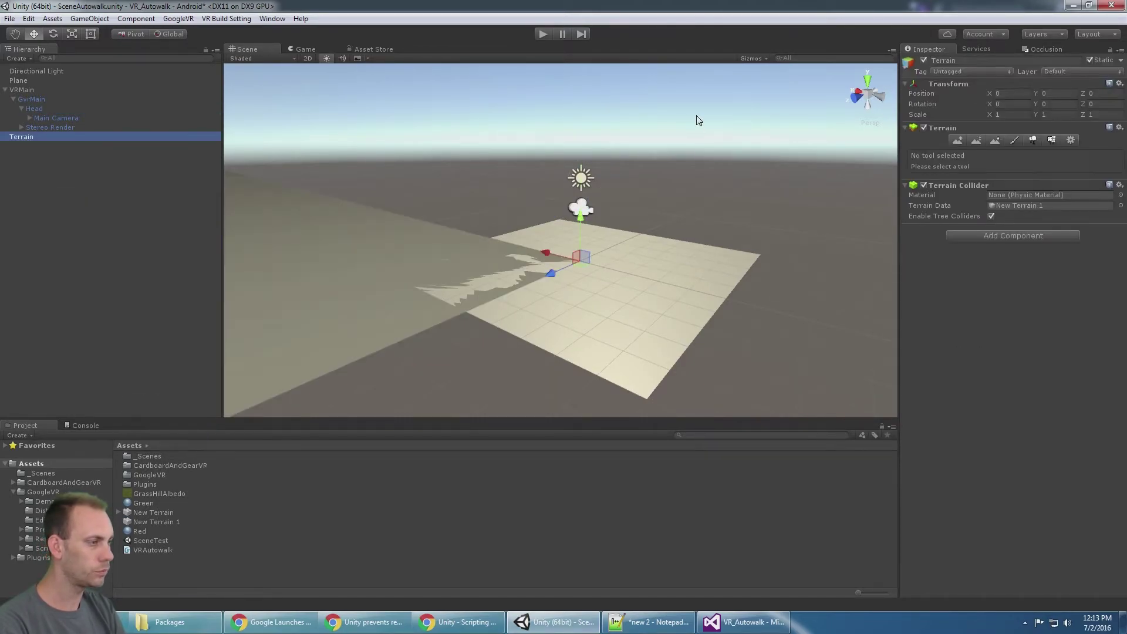
mouse_move(694, 118)
left_mouse_down("alt")
mouse_move(686, 168)
mouse_move(553, 206)
mouse_move(611, 238)
mouse_move(616, 211)
left_mouse_up("alt")
- Cover the terrain with the GrassHillAlbedo grass texture
left_click(1019, 141)
left_click(1074, 264)
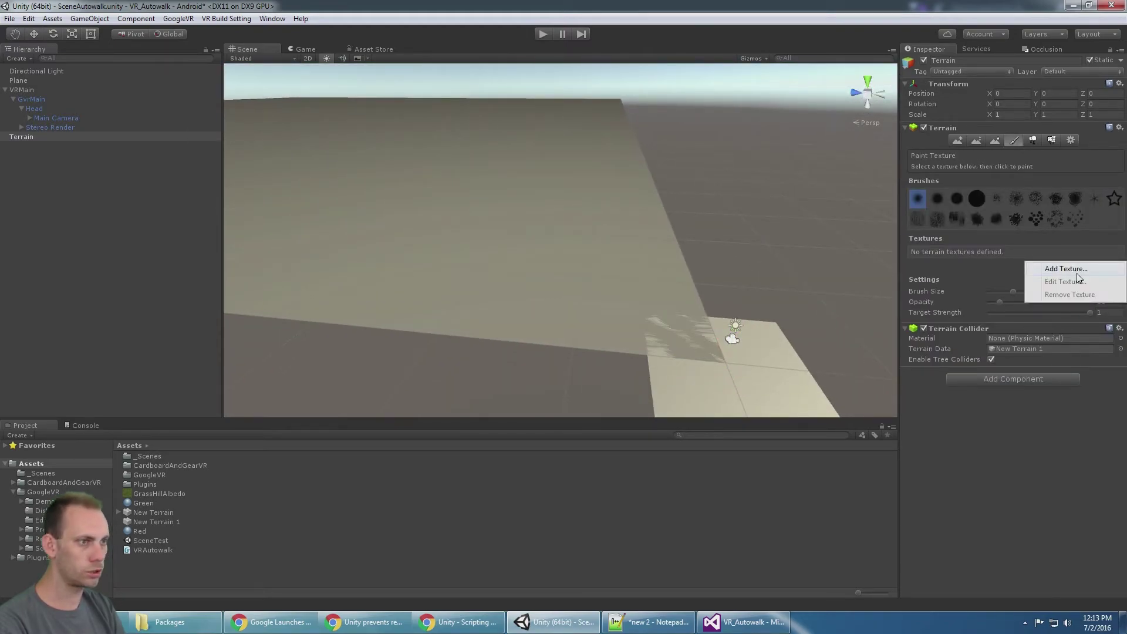
left_click(1066, 269)
left_click(67, 83)
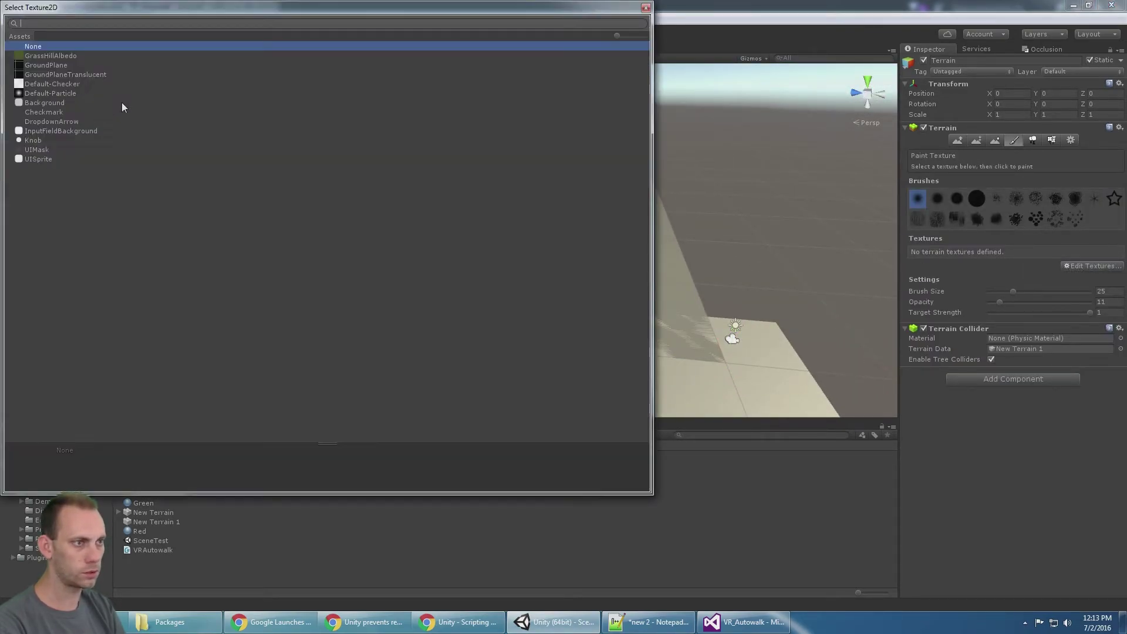
double_click(51, 55)
left_click(146, 197)
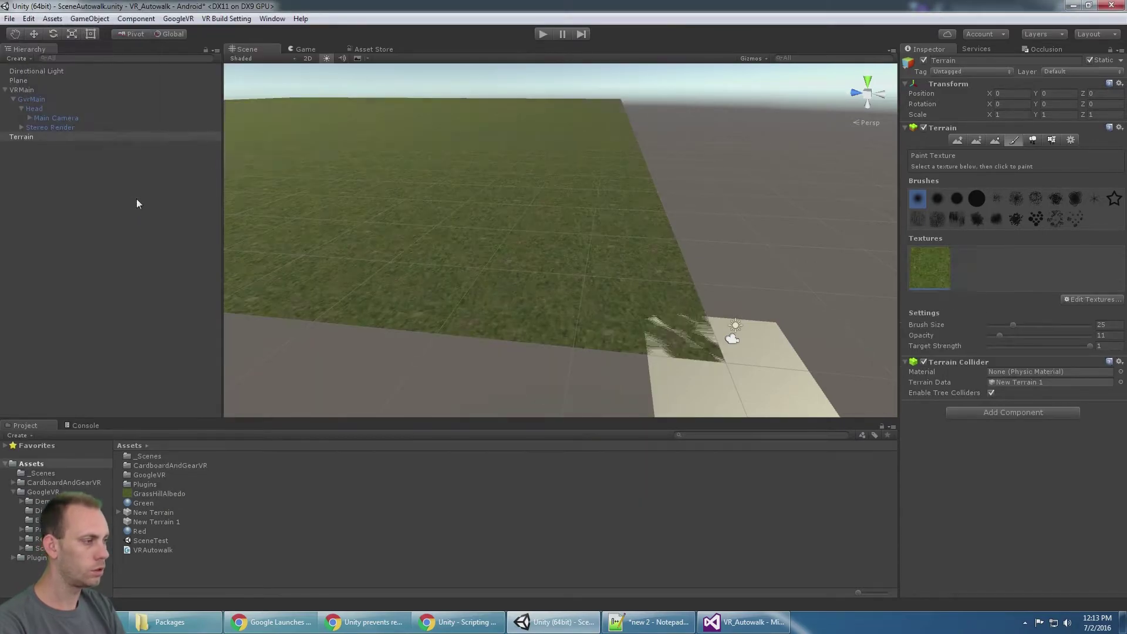
left_click_drag(381, 152, 394, 181, "alt")
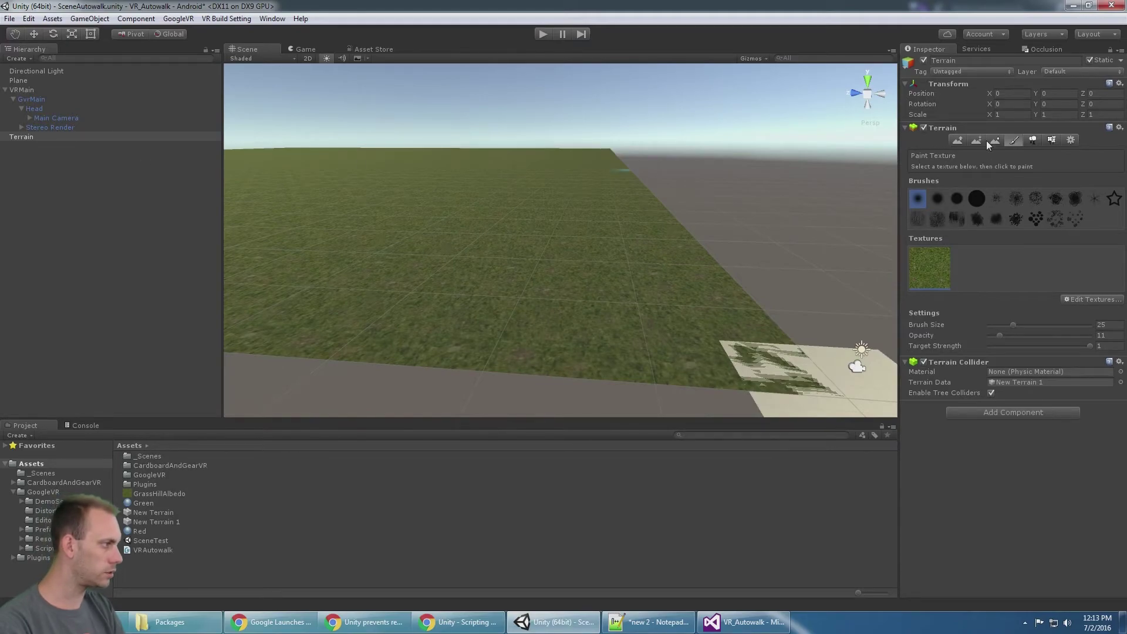
- Raise a small bump and a tall hill on the terrain with the Raise/Lower tool
left_click(957, 140)
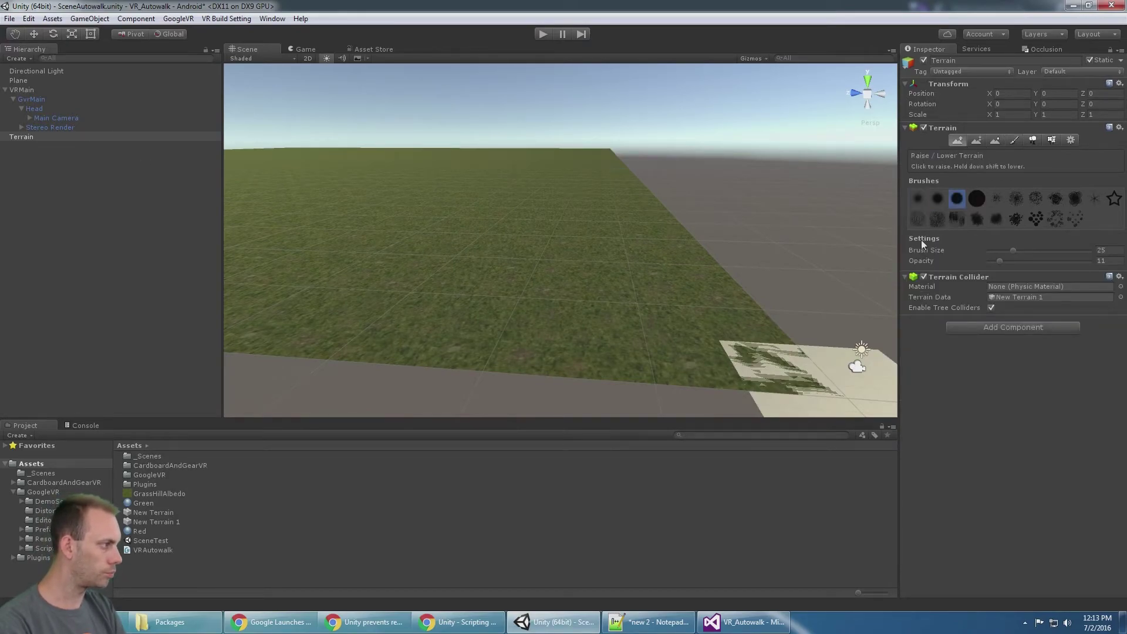
left_click(533, 314)
mouse_move(593, 211)
left_mouse_down("alt")
mouse_move(427, 223)
mouse_move(629, 235)
left_mouse_up("alt")
left_click(641, 259)
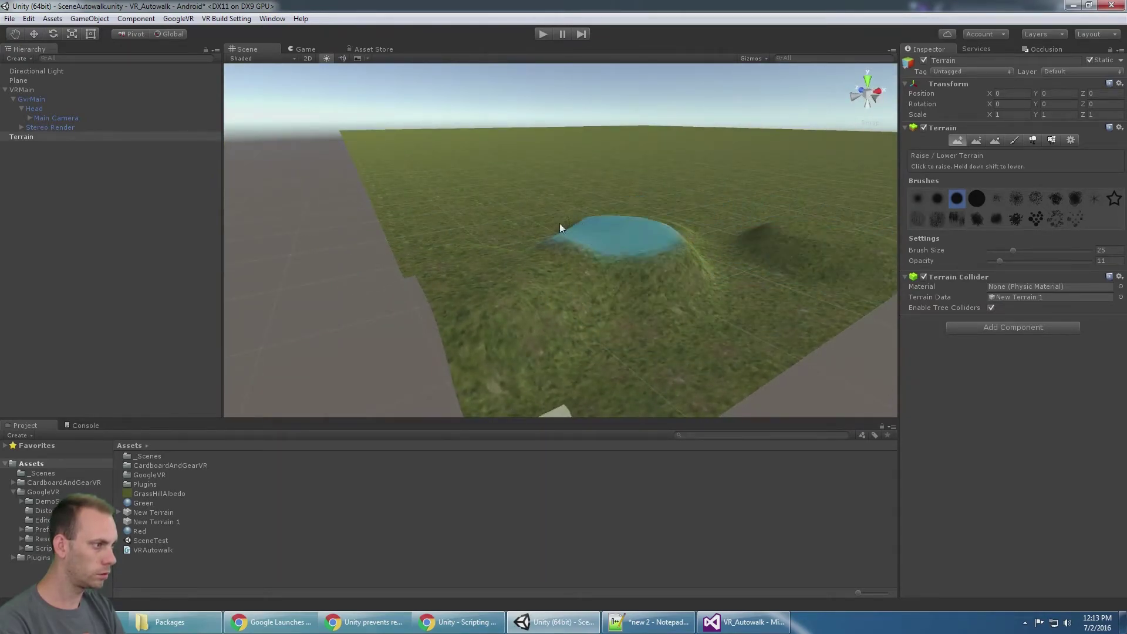
mouse_move(551, 228)
left_mouse_down()
mouse_move(562, 204)
mouse_move(651, 196)
left_mouse_up()
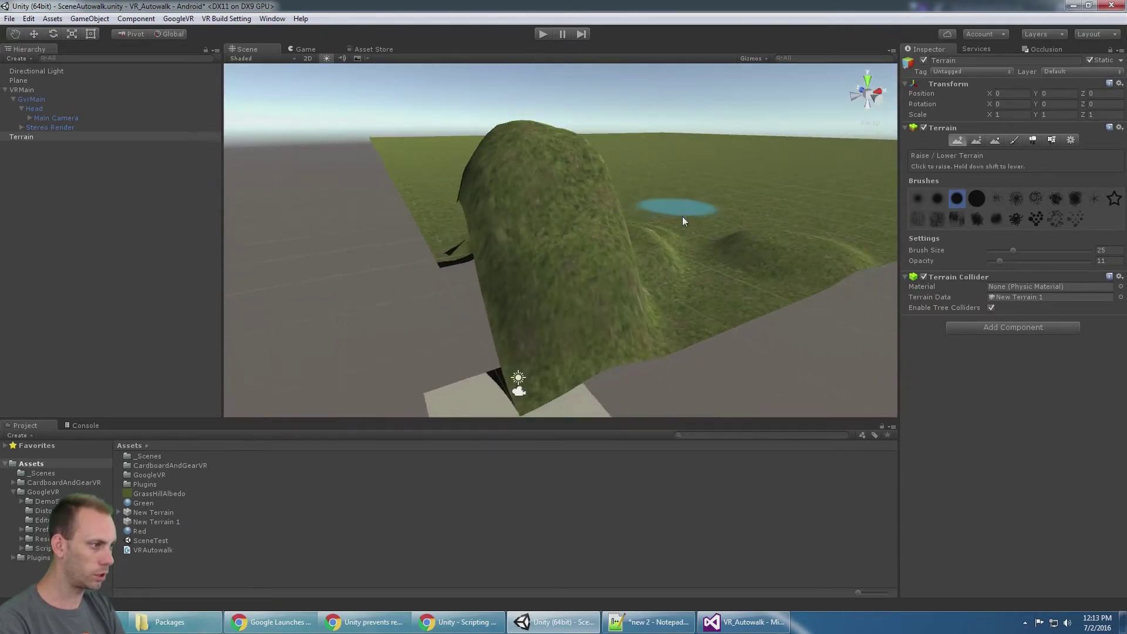
key("ctrl+z")
left_click_drag(518, 222, 592, 179)
left_click_drag(765, 172, 727, 168, "alt")
left_click_drag(754, 221, 183, 229, "alt")
- Add a cube at the origin with the Red material, and apply Green to the plane
right_click(64, 232)
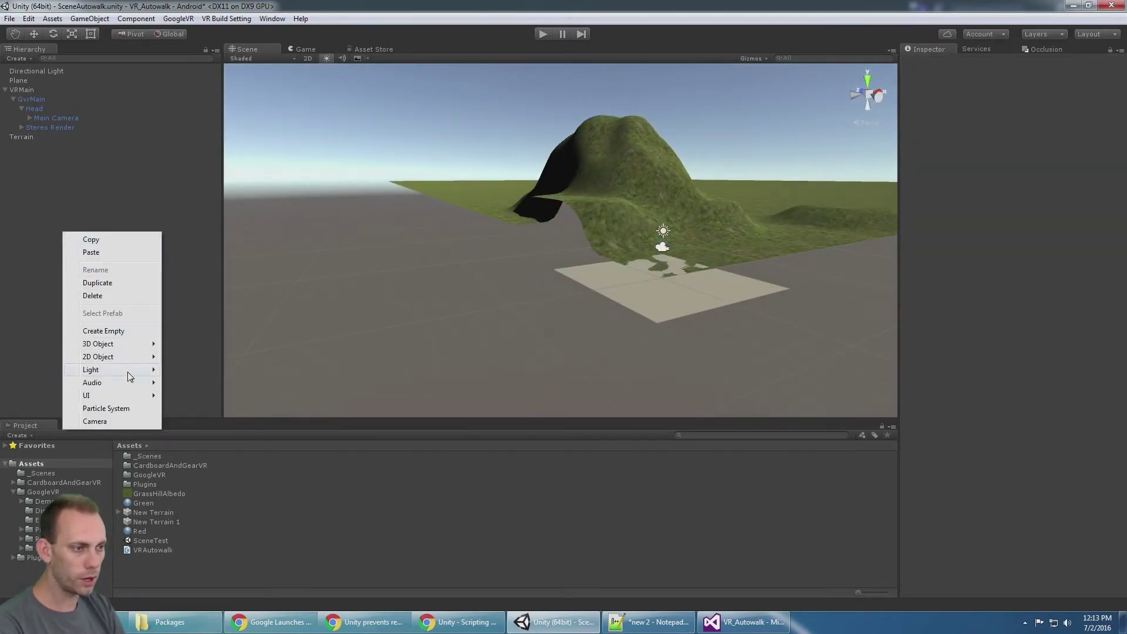
mouse_move(118, 345)
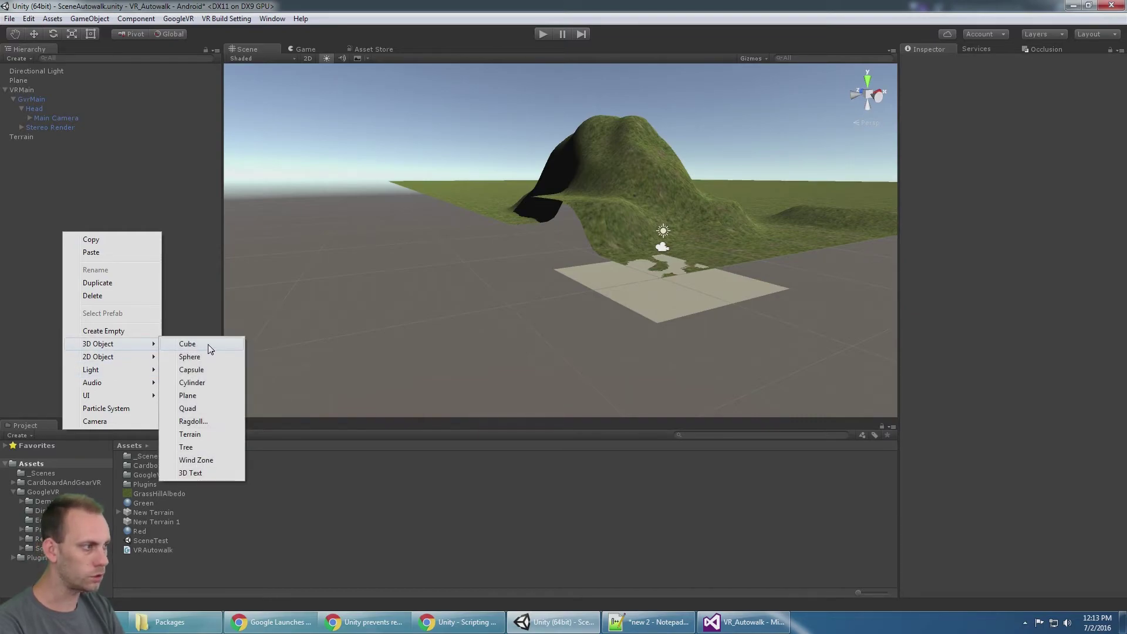
left_click(209, 349)
left_click(1119, 83)
left_click(1056, 176)
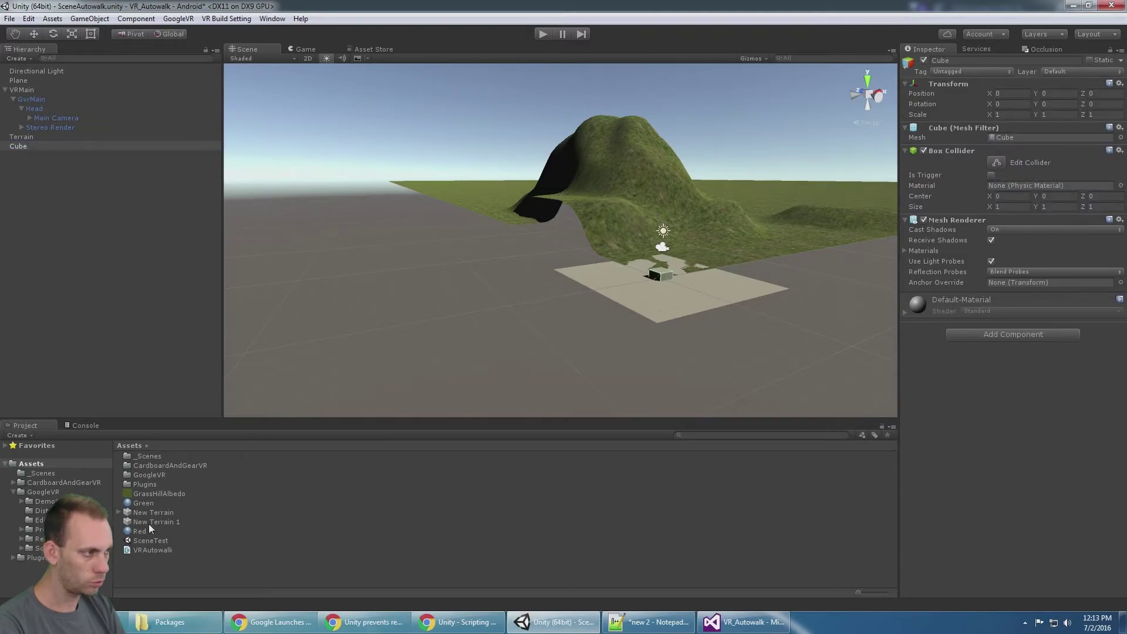
left_click_drag(141, 531, 615, 274)
scroll(446, 359, "down", 3)
left_click_drag(621, 207, 573, 272, "alt")
scroll(598, 239, "up", 5)
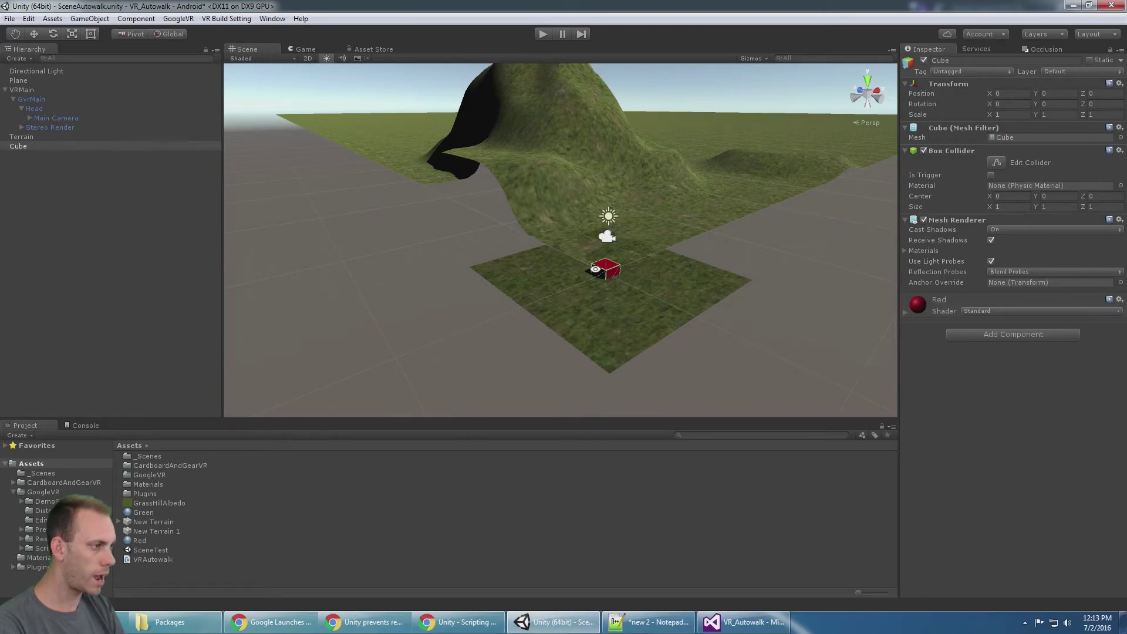
left_click_drag(595, 269, 626, 310, "alt")
- Make the red cube a wall with Y scale 5, stretched wide along X
left_click(1046, 116)
type("5")
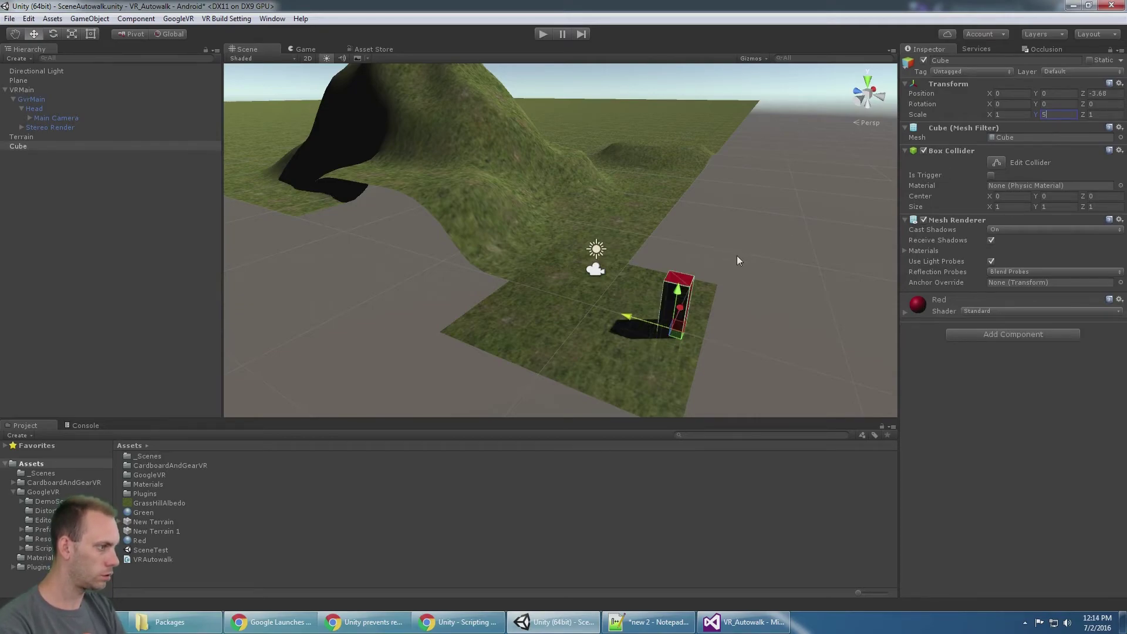
key("Return")
key("f")
key("e")
key("r")
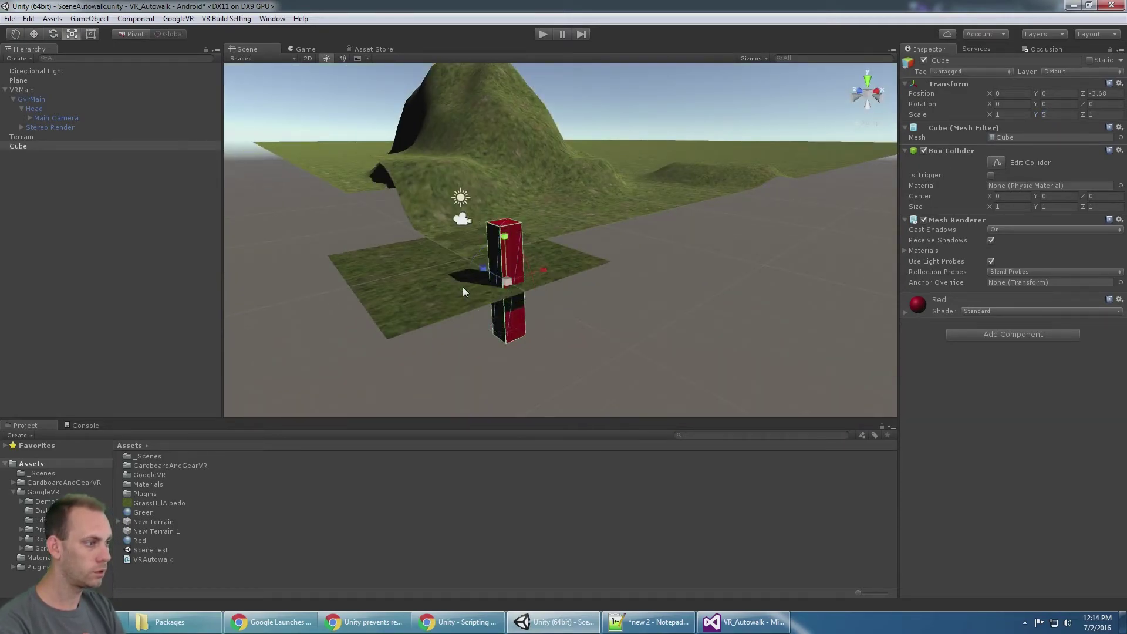
left_click_drag(534, 273, 681, 261)
- Duplicate the wall into a small scale-1 cube along Z, and move VRMain back slightly
key("ctrl+d")
key("w")
left_click_drag(639, 329, 504, 296)
type("1")
key("Tab")
type("1")
left_click_drag(850, 213, 233, 192, "alt")
left_click(59, 90)
left_click_drag(536, 275, 579, 282, "alt")
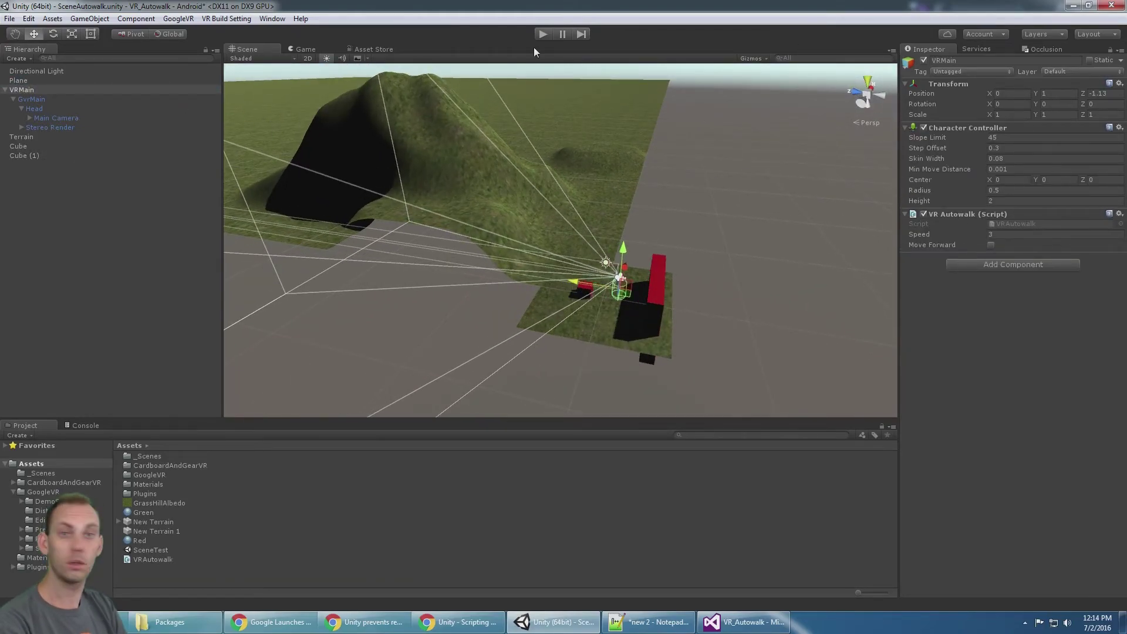
left_click(543, 34)
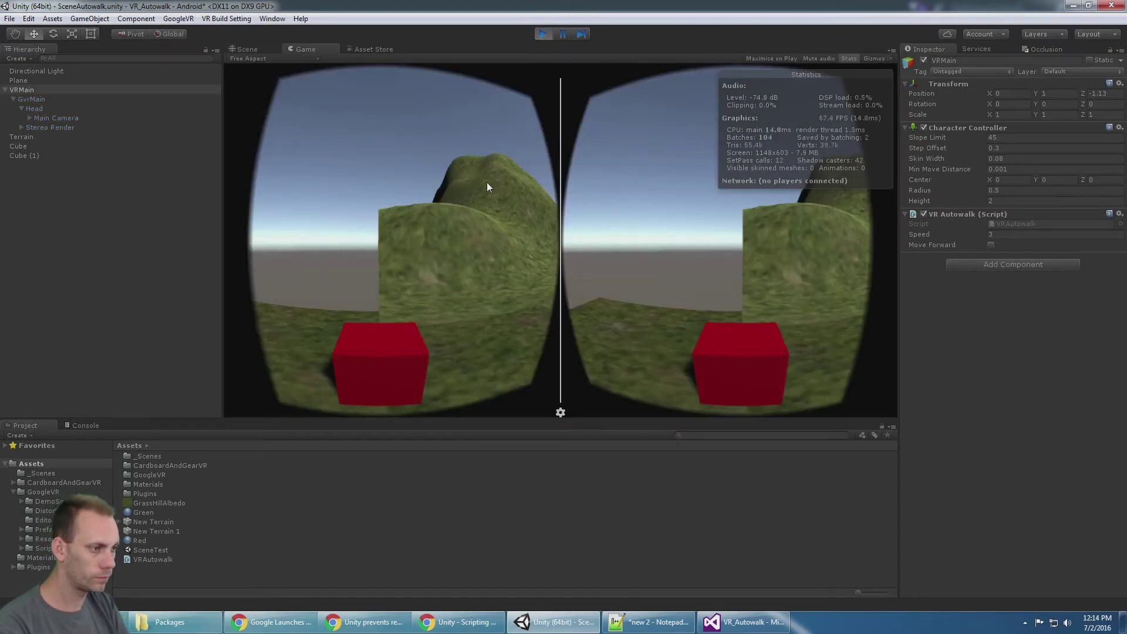
key("alt")
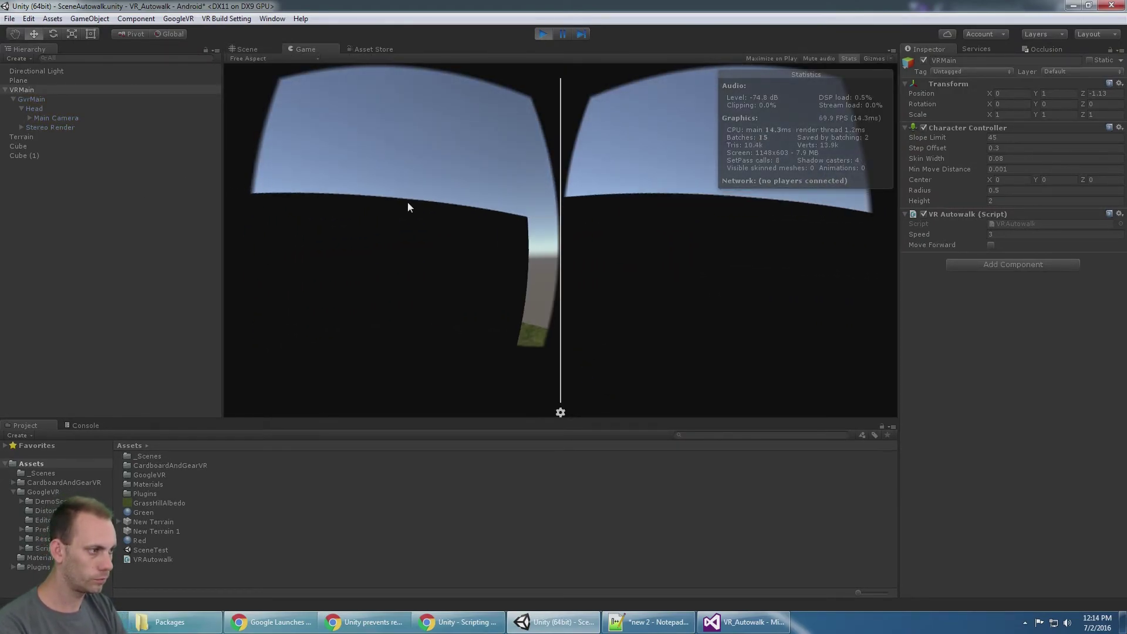
key("alt")
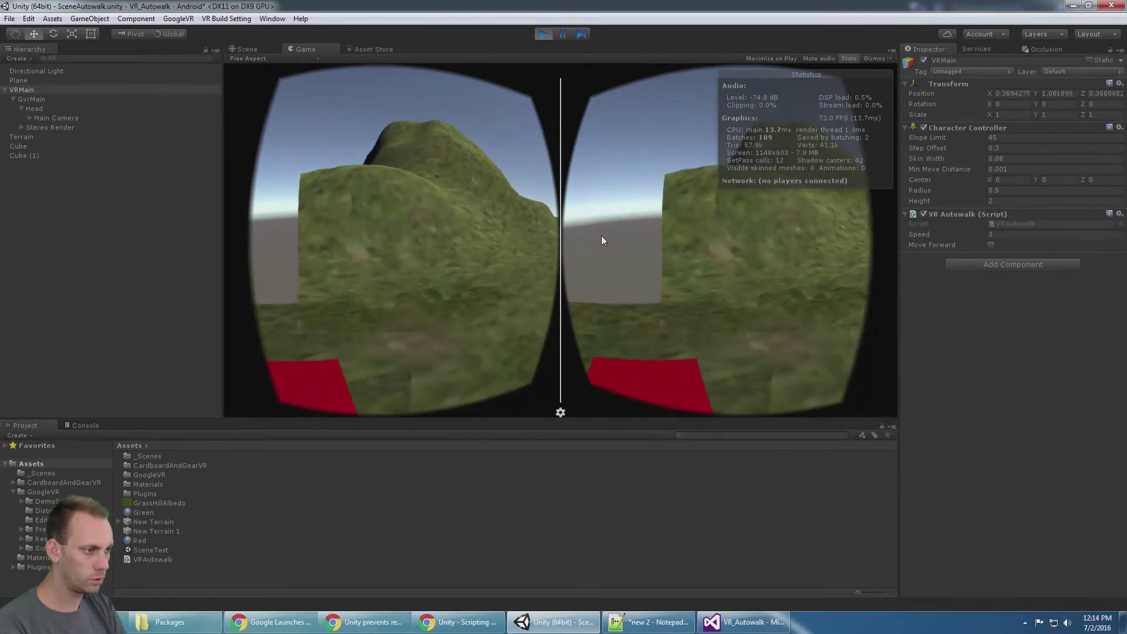
key("alt")
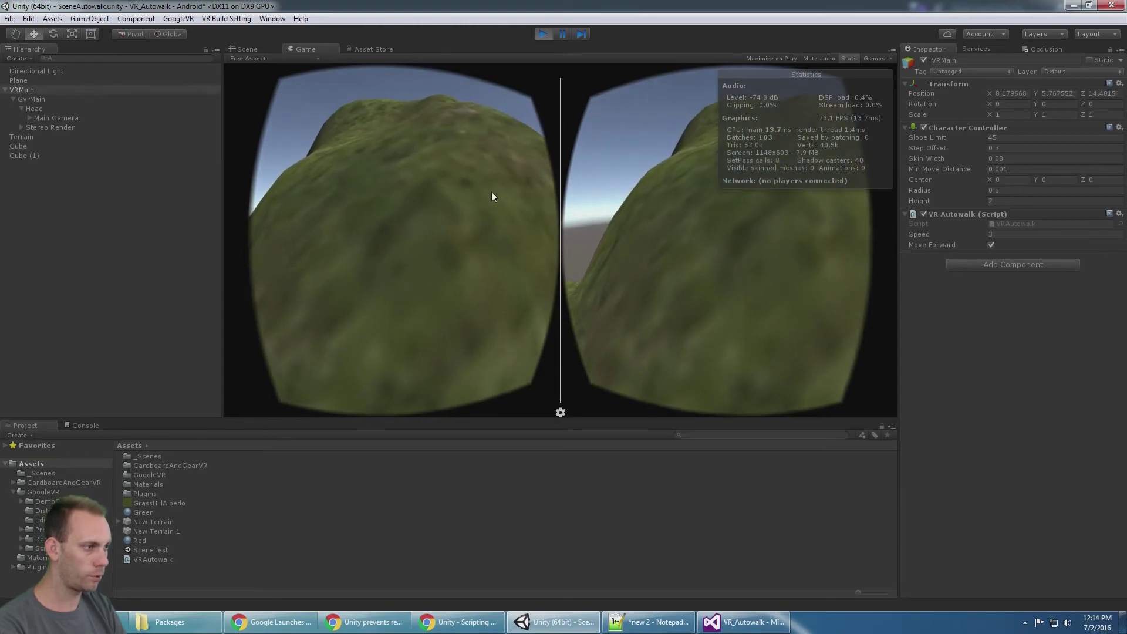
key("alt")
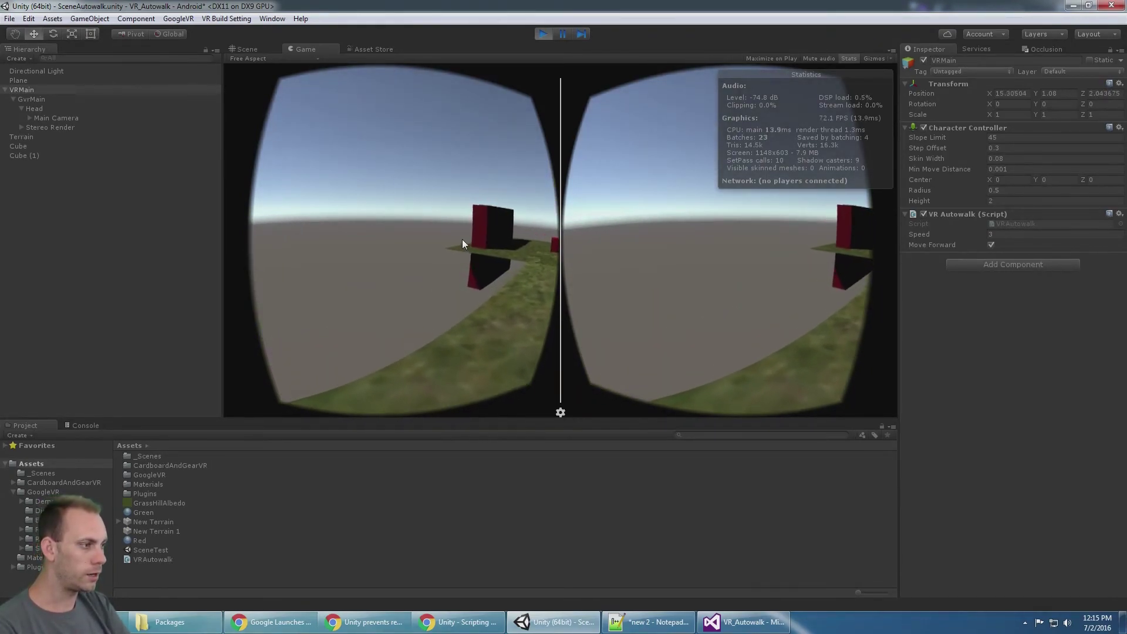
key("alt")
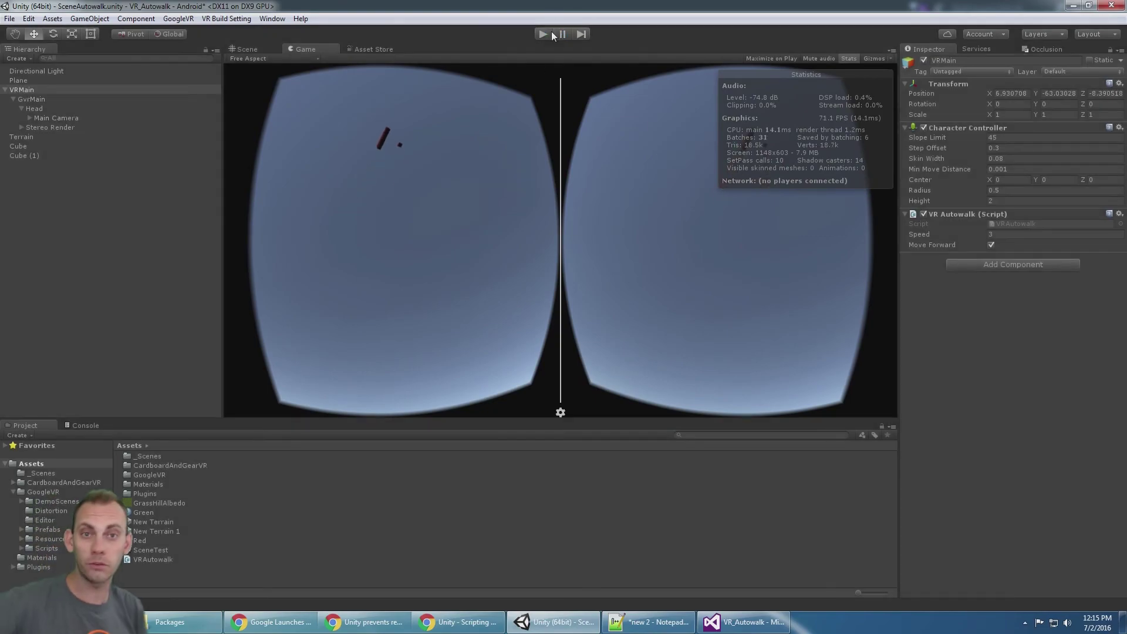
left_click(546, 34)
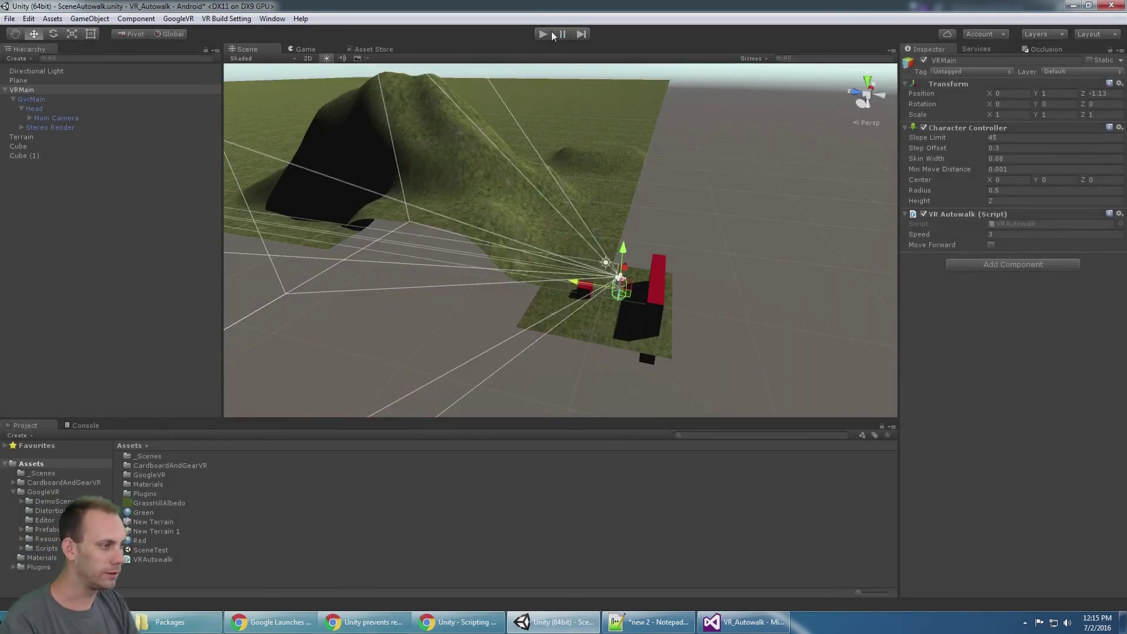
key("super+Down")
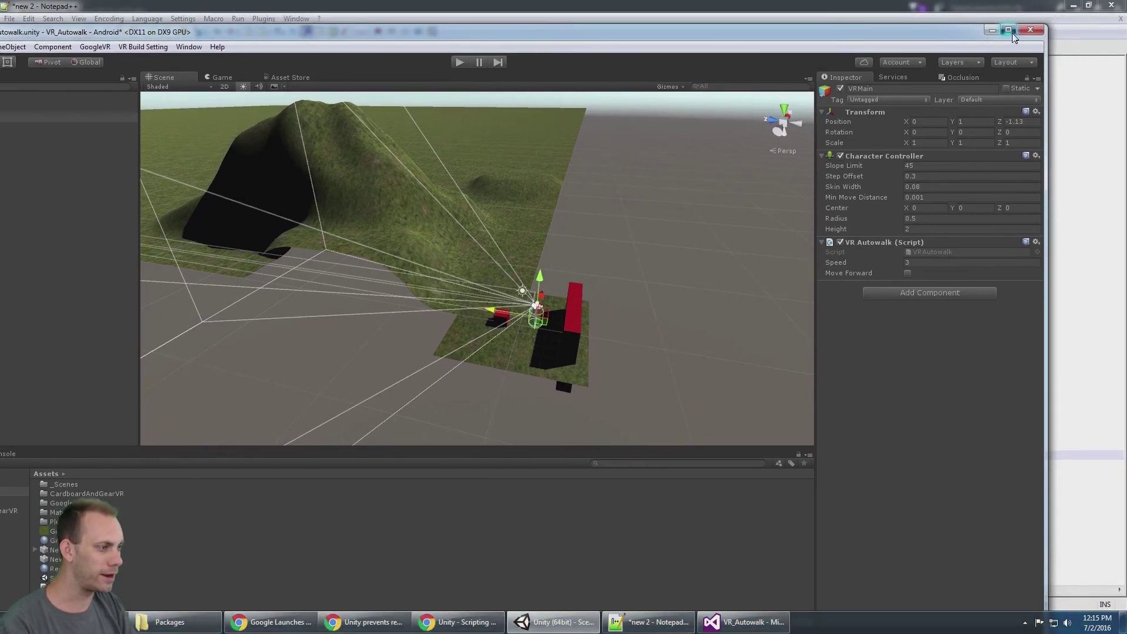
left_click(1008, 29)
left_click_drag(722, 169, 654, 188, "alt")
scroll(645, 194, "up", 5)
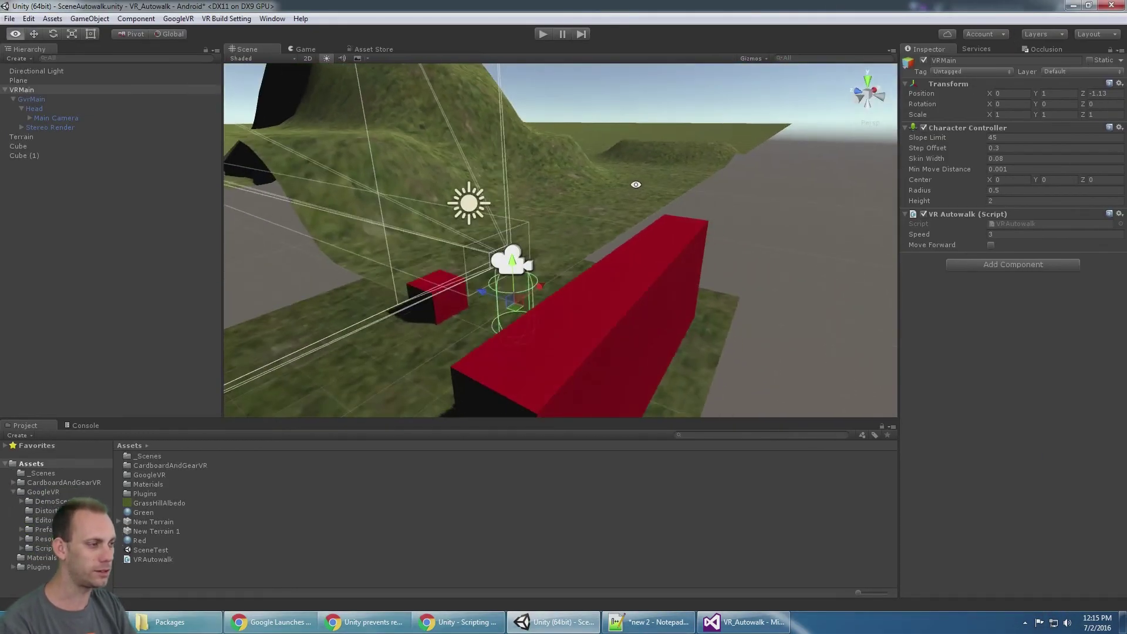
middle_click_drag(642, 198, 644, 217)
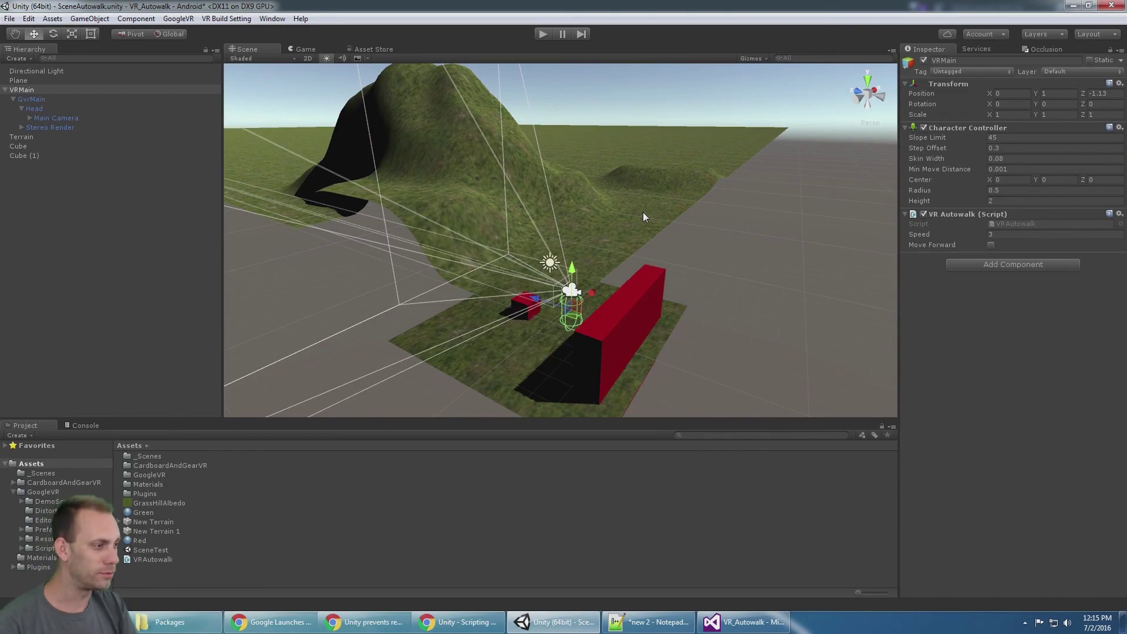
mouse_move(643, 212)
left_mouse_down("alt")
mouse_move(632, 196)
mouse_move(641, 216)
mouse_move(626, 216)
mouse_move(673, 217)
mouse_move(659, 221)
left_mouse_up("alt")
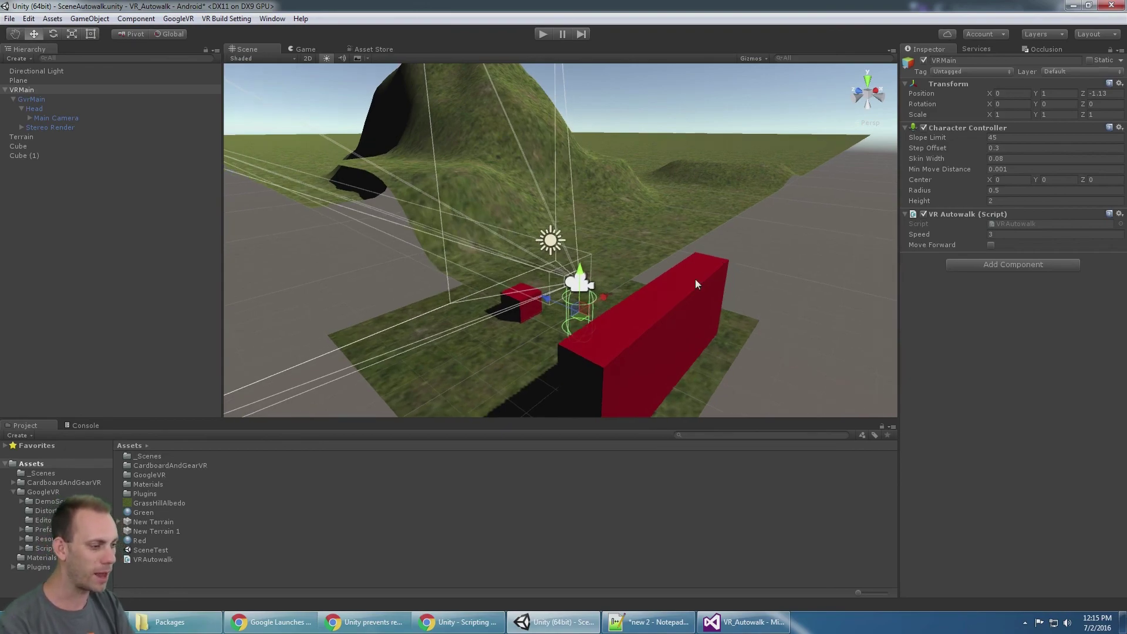